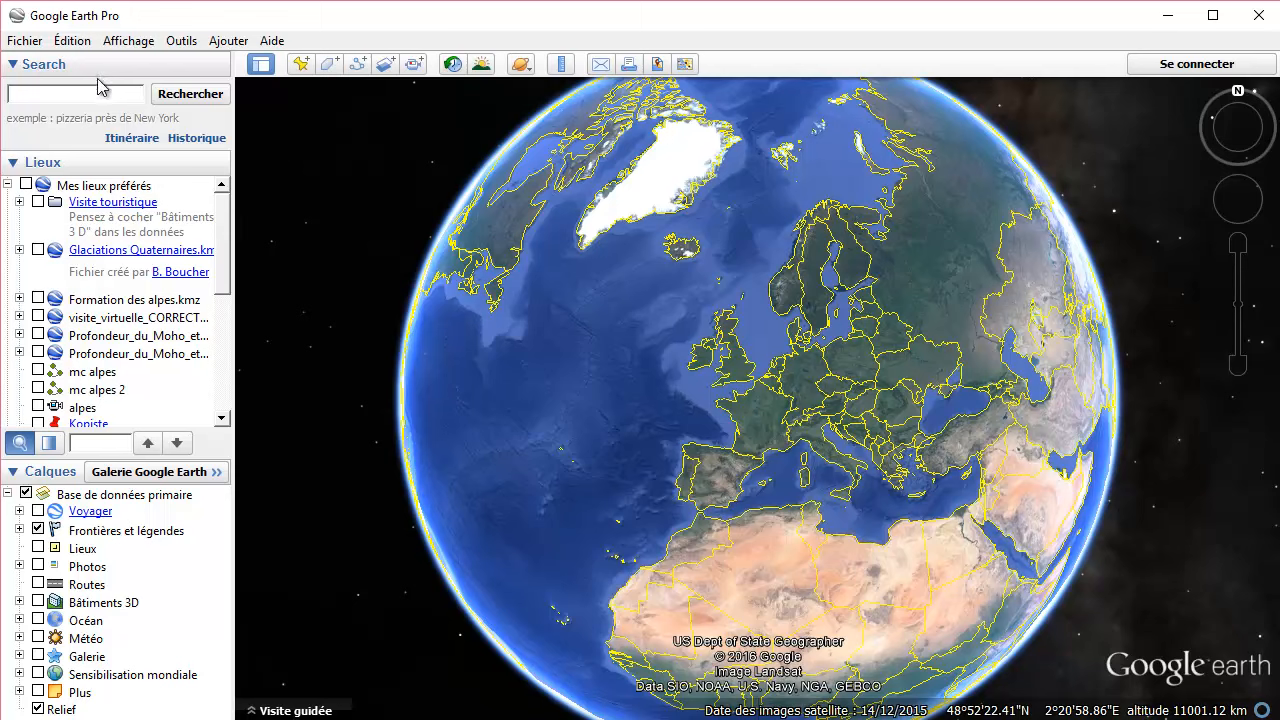
Step: Collapse the Search and Lieux sections so that only the Calques section stays expanded
click(13, 64)
click(13, 64)
click(13, 64)
click(13, 93)
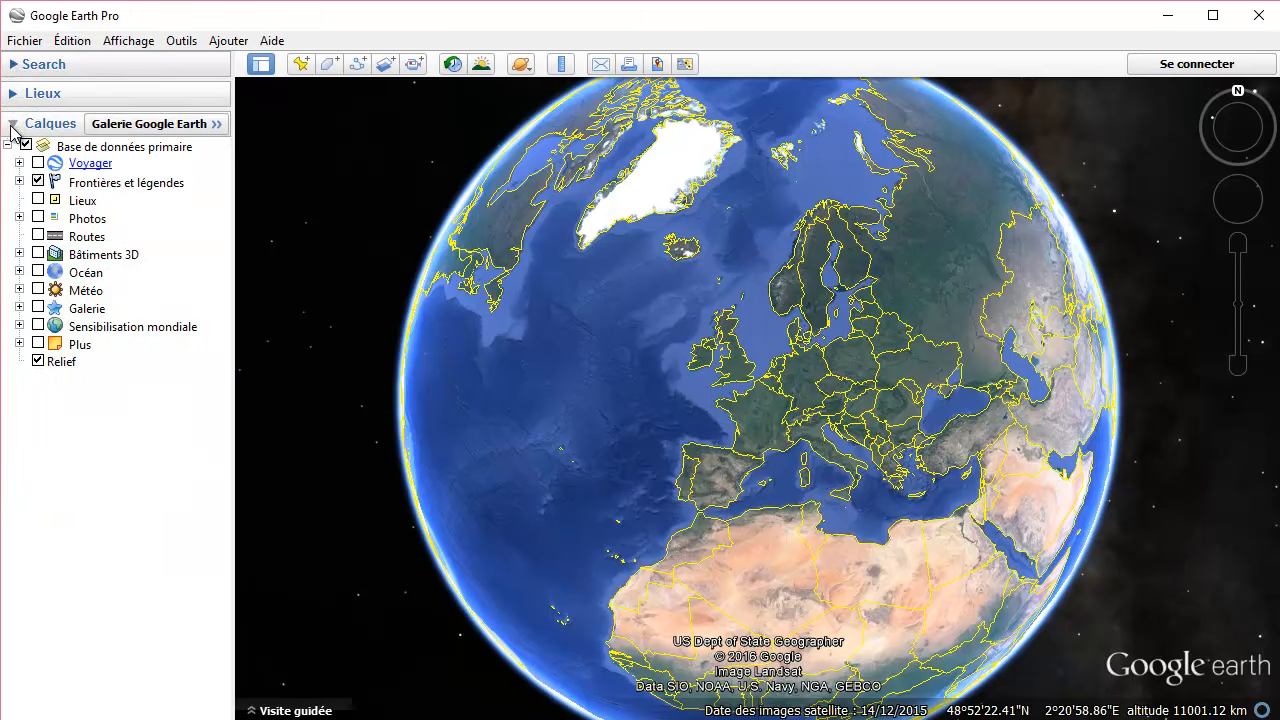
Step: Expand the Search section to show its search field, and collapse it again
click(13, 64)
click(13, 64)
click(13, 64)
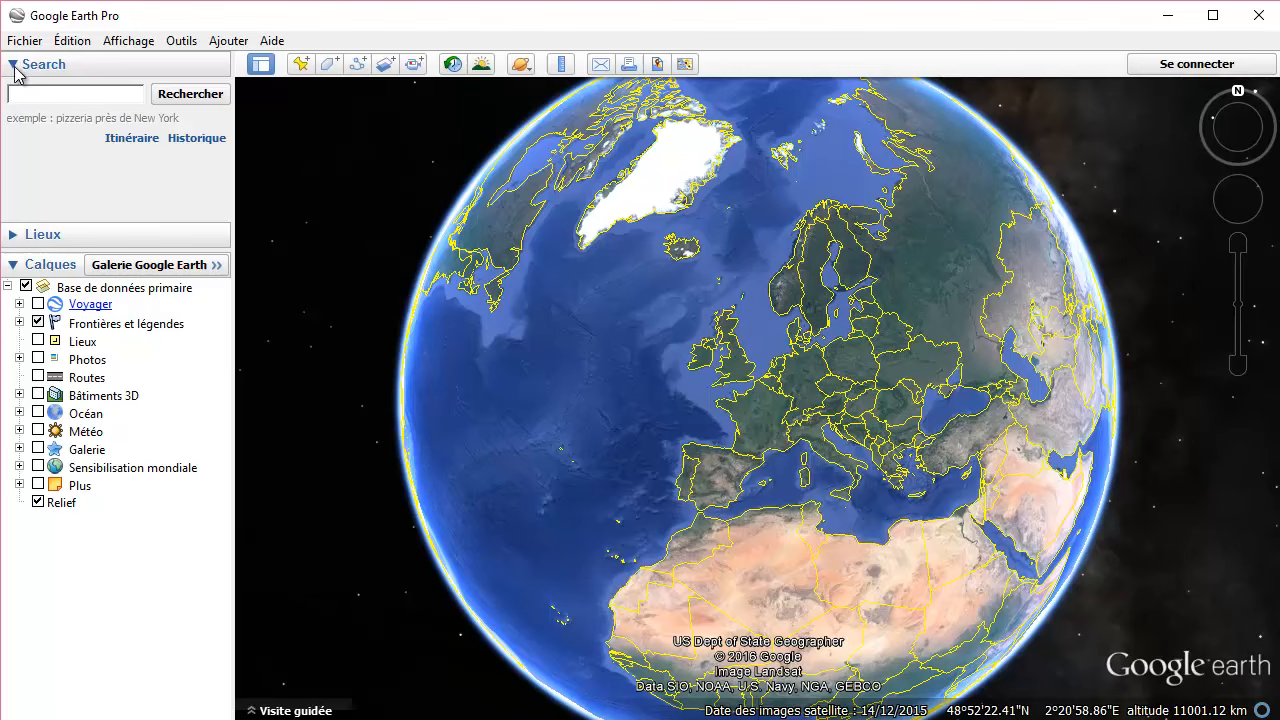
click(13, 64)
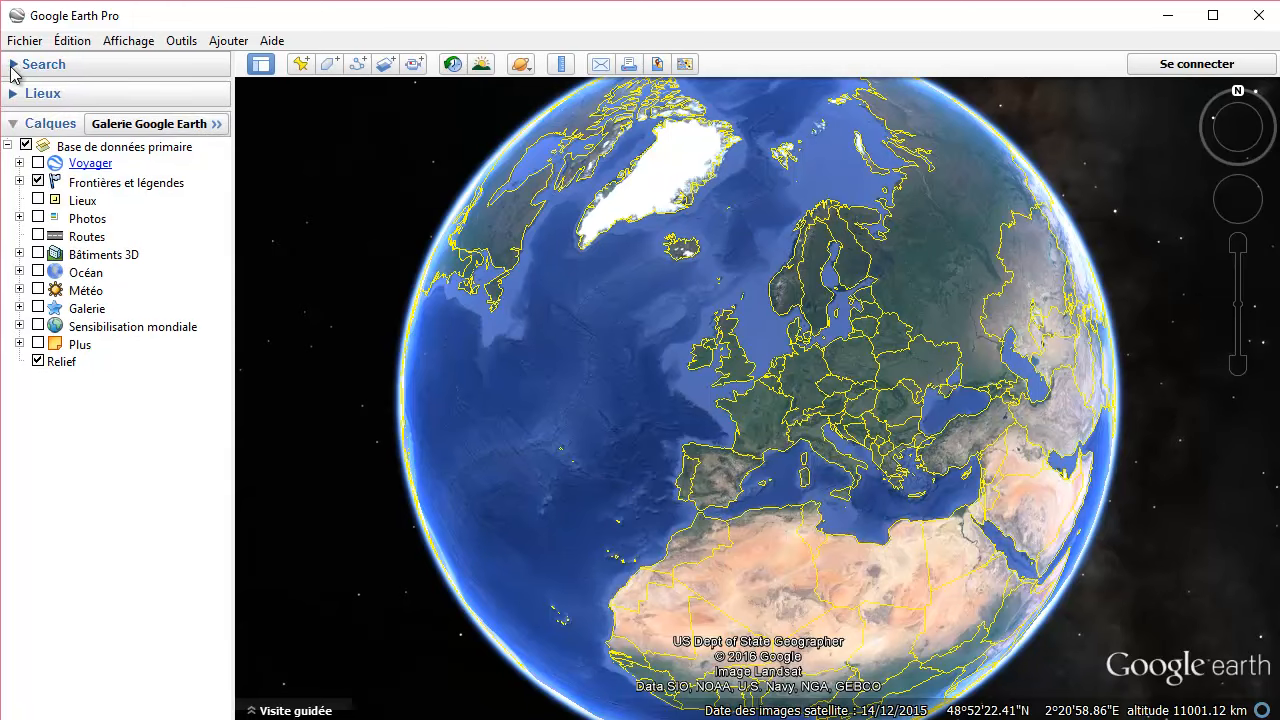
click(13, 66)
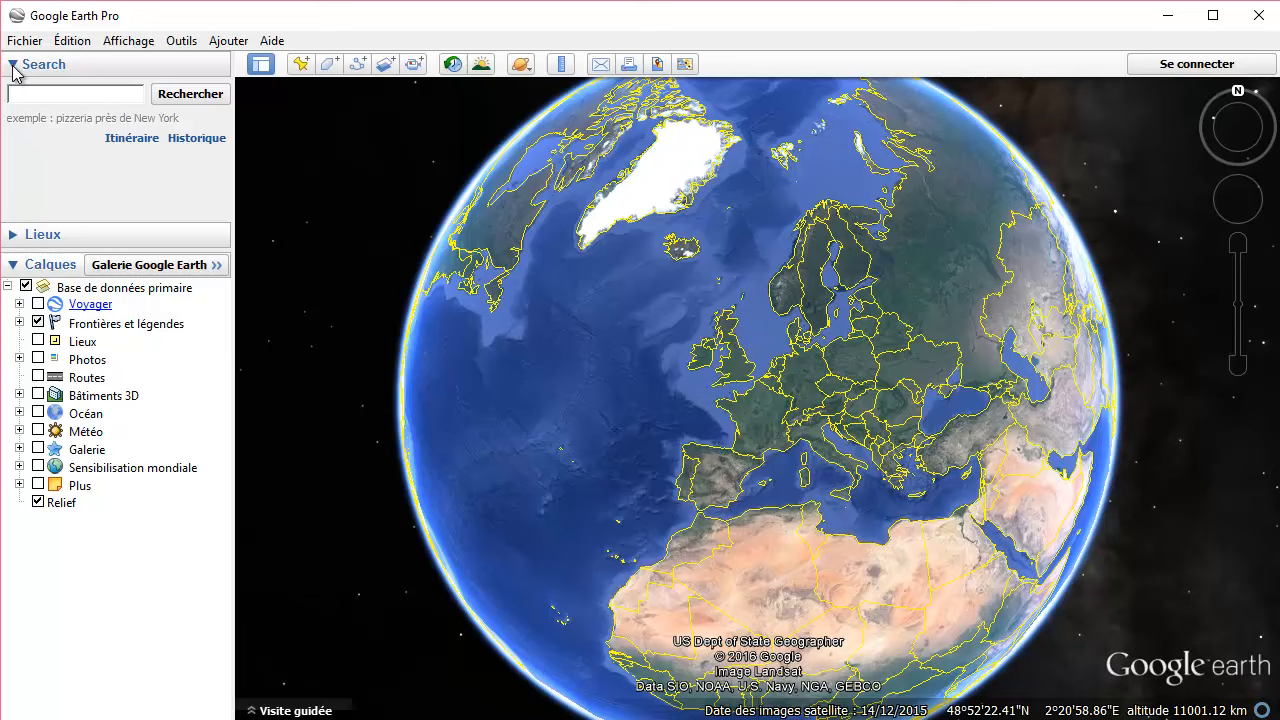
click(13, 66)
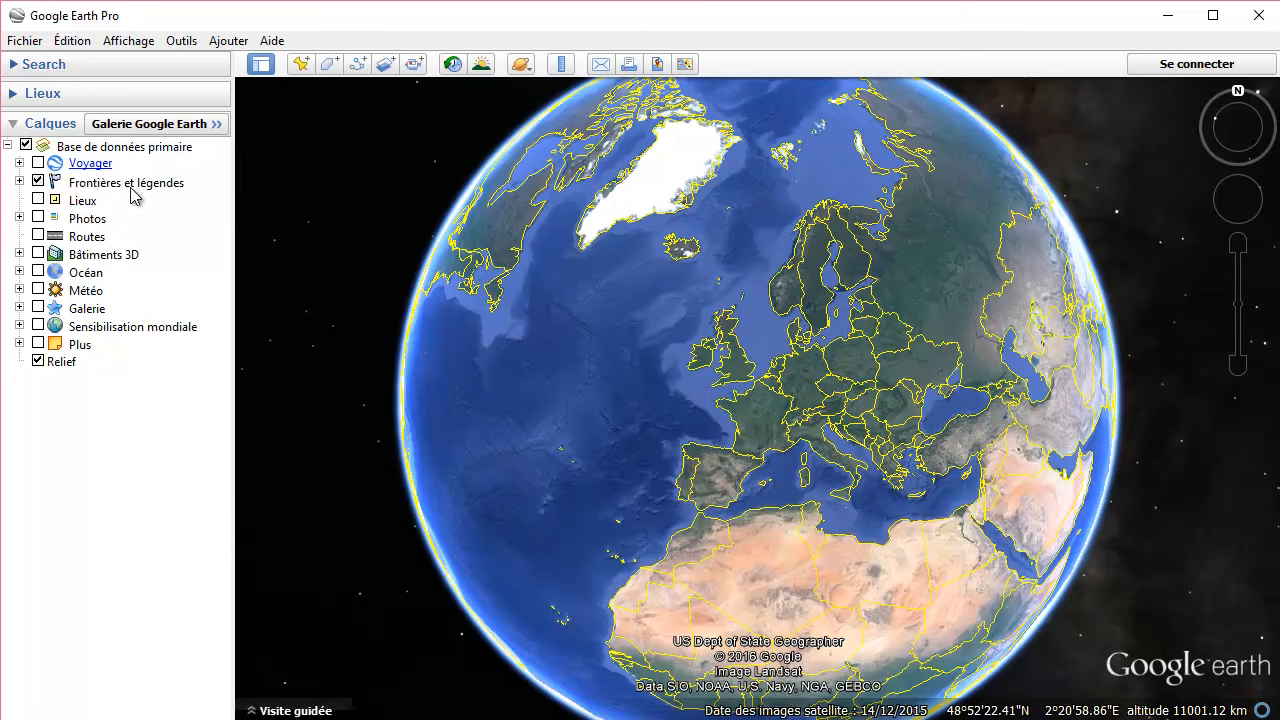
Step: Switch the Frontières et légendes layer off and on again, and examine its borders and place names over France
click(40, 183)
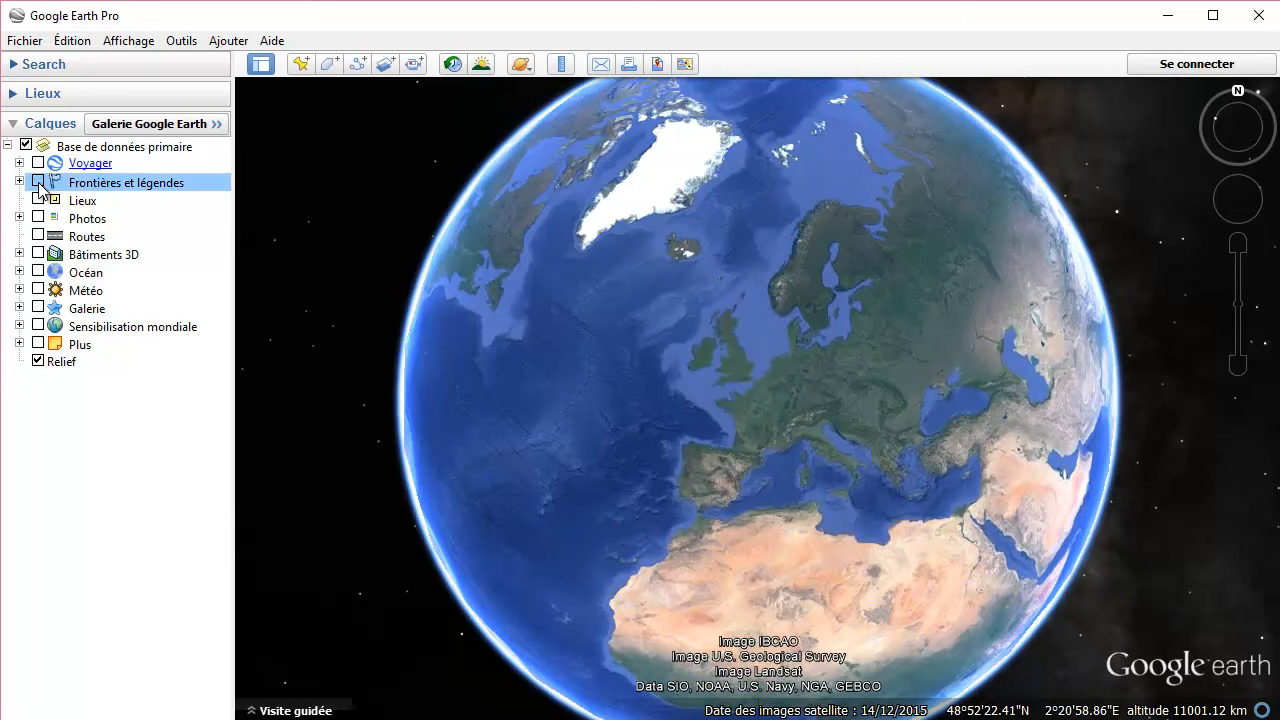
click(38, 183)
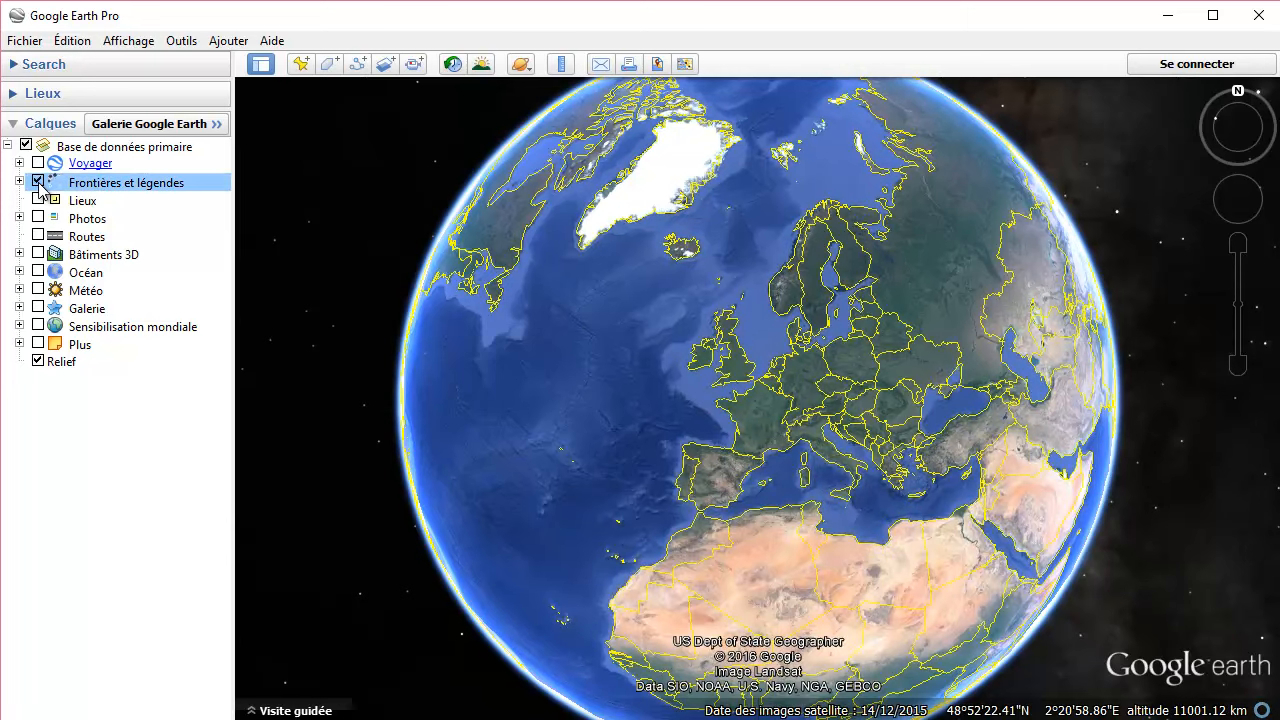
scroll(737, 406, down, 5)
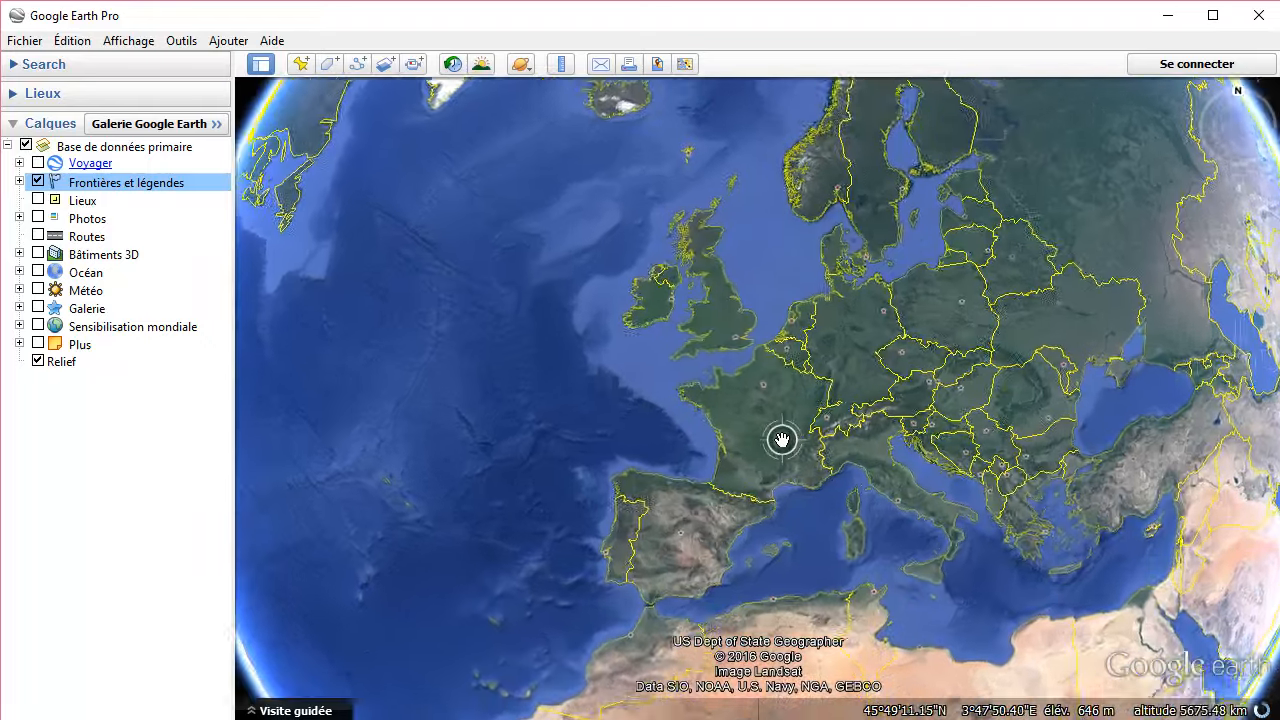
scroll(781, 438, down, 2)
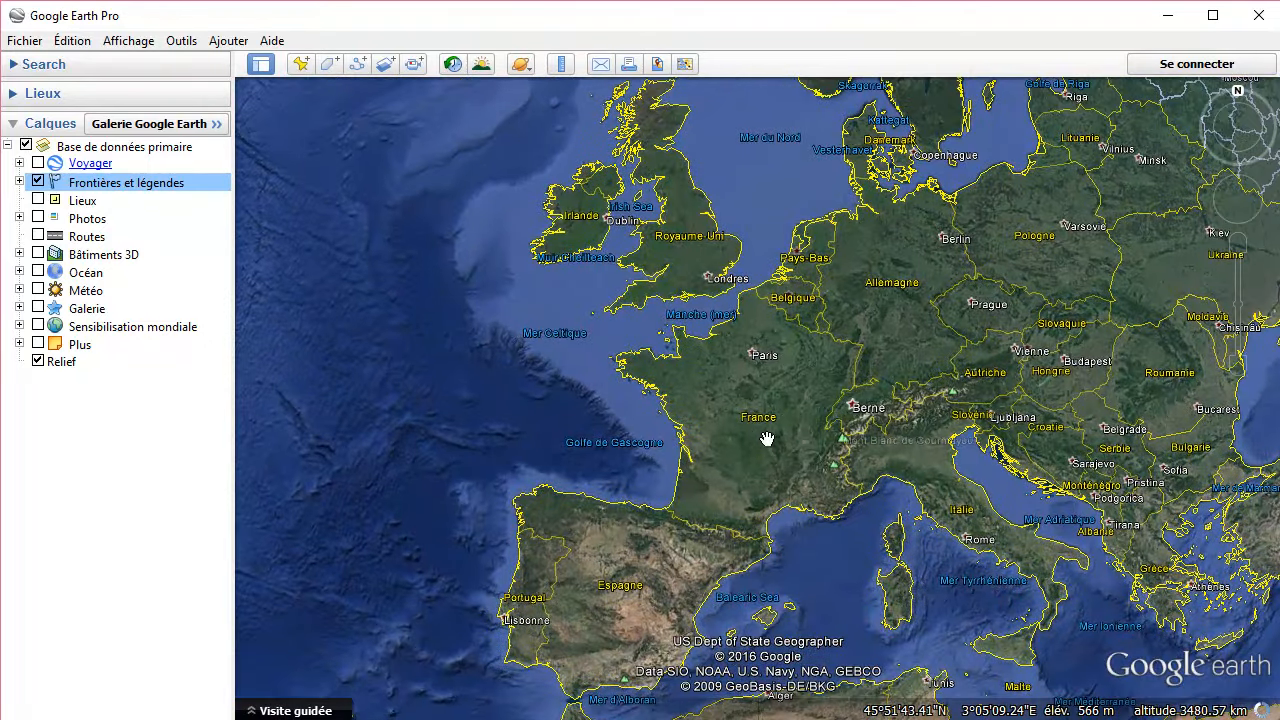
scroll(757, 433, down, 1)
scroll(757, 433, down, 3)
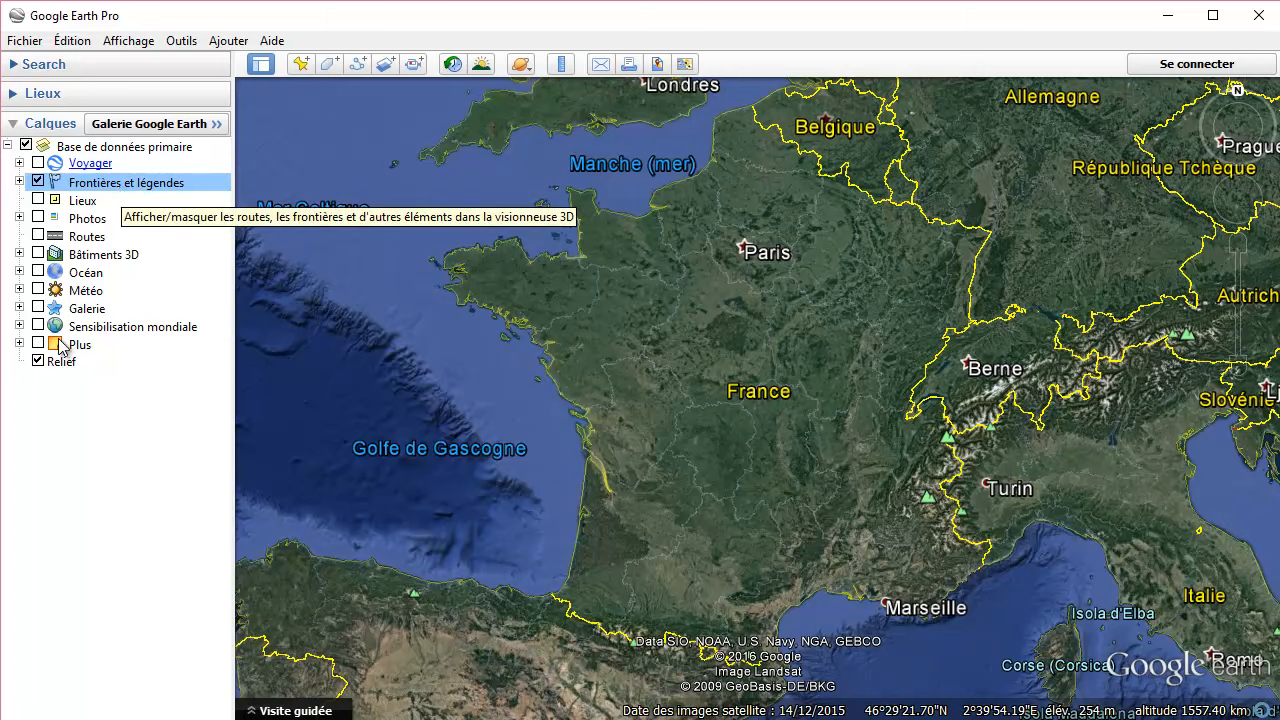
Step: Show and hide the Routes layer over France, and switch the Relief layer off and on again
click(38, 237)
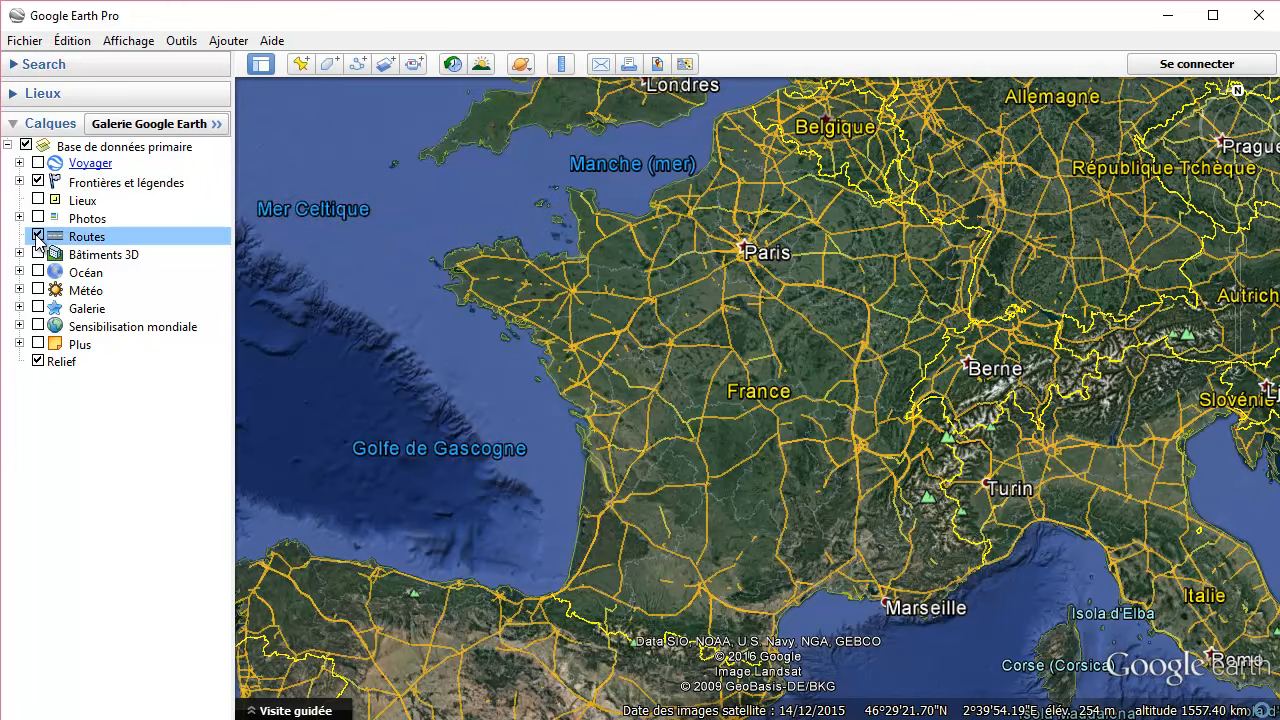
click(38, 237)
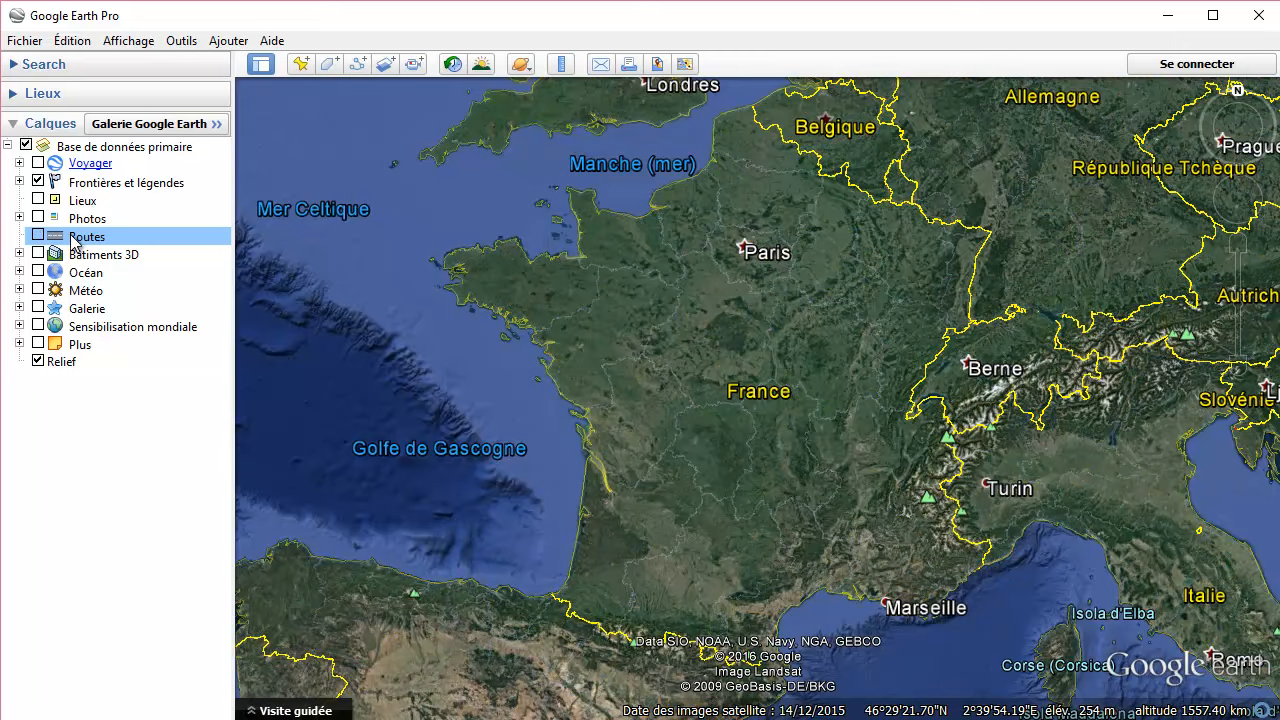
click(38, 362)
click(38, 362)
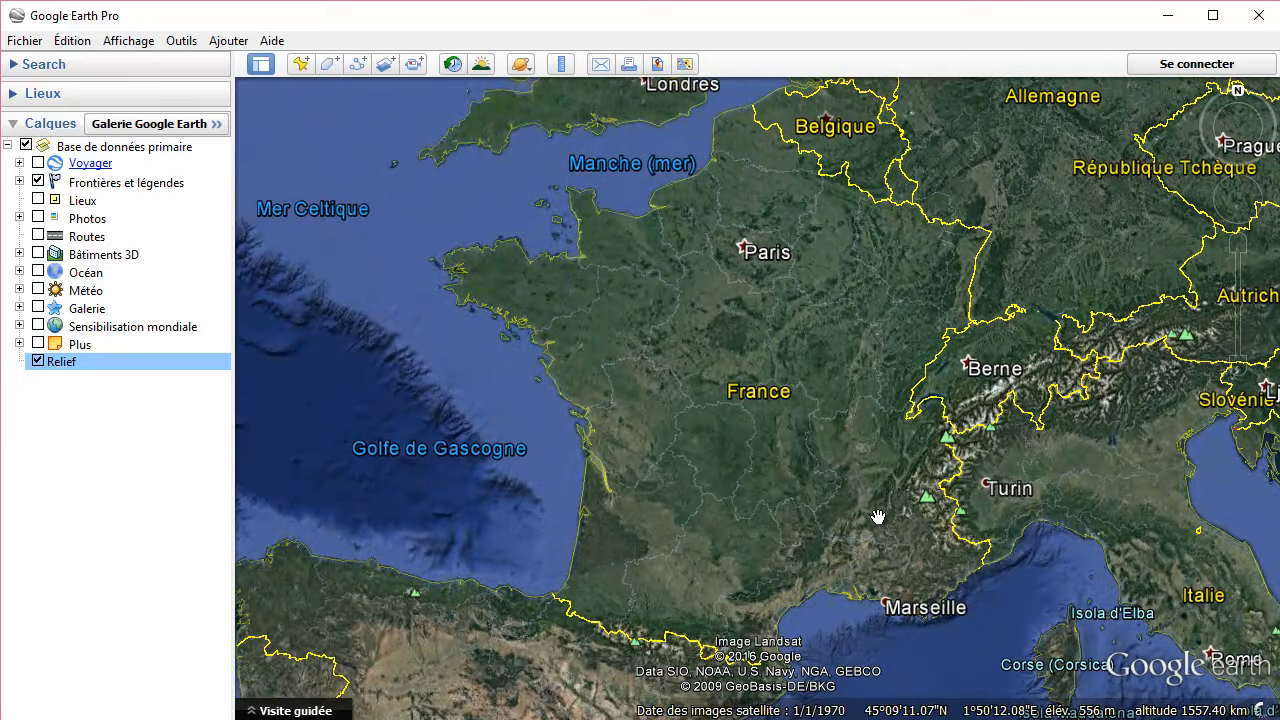
Step: Examine the 3D mountain relief of the Alps north of Gap in a close, tilted view
scroll(923, 508, up, 3)
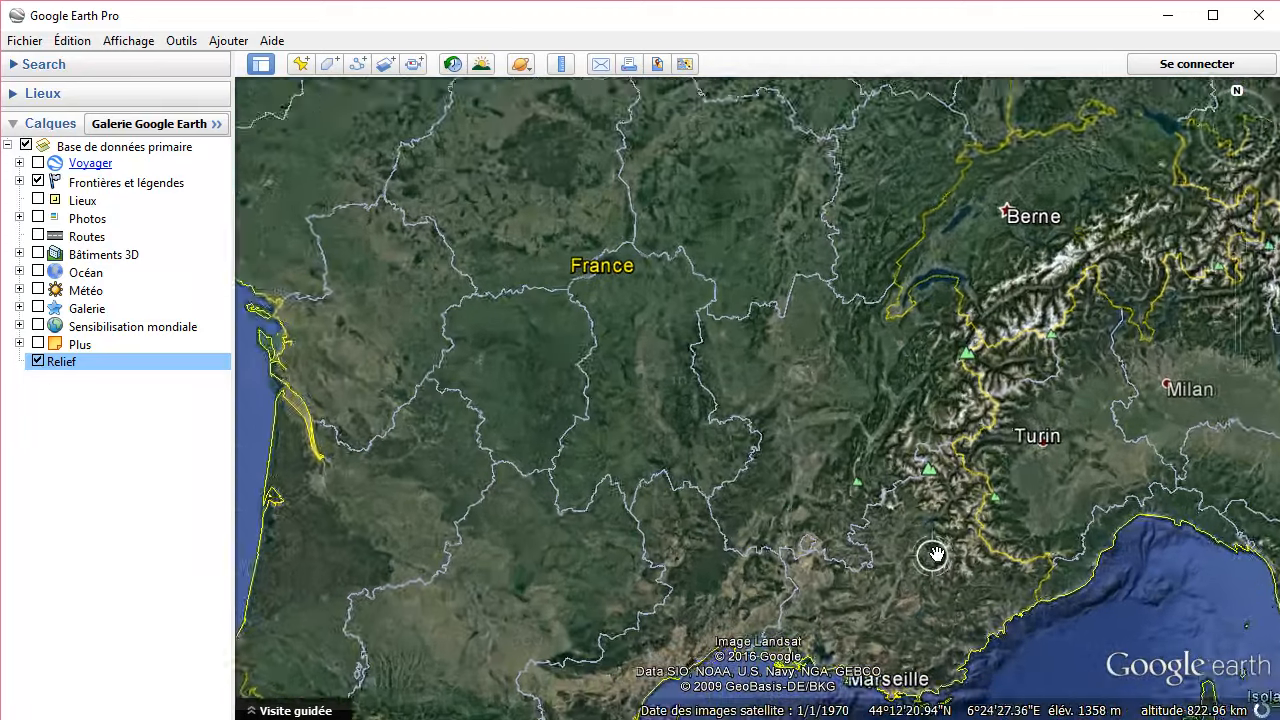
scroll(925, 545, up, 3)
scroll(920, 535, up, 2)
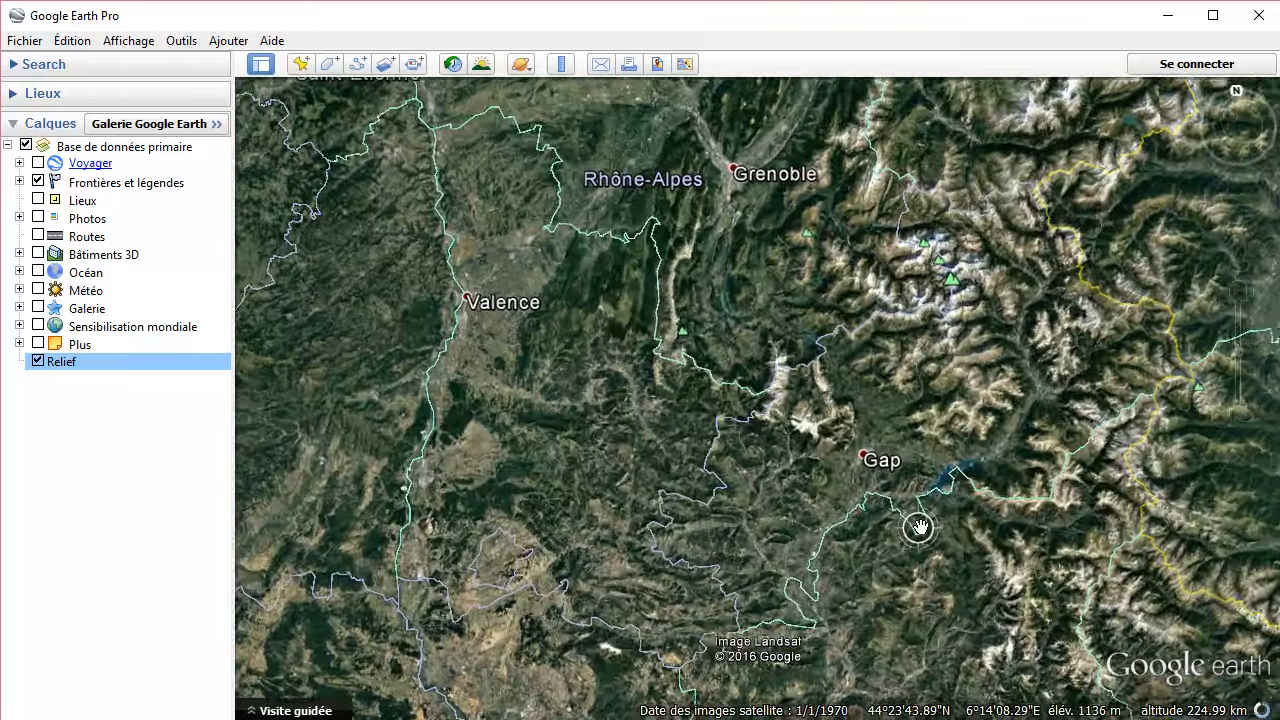
scroll(920, 527, up, 3)
scroll(945, 505, up, 2)
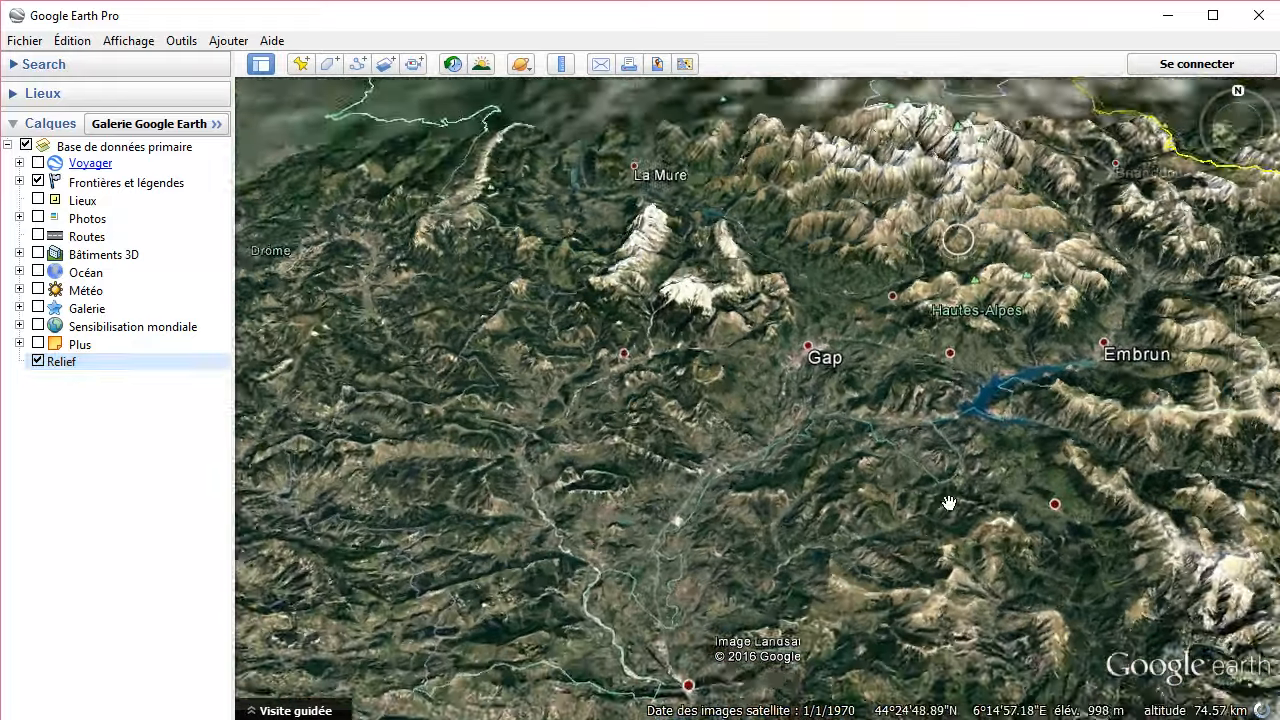
scroll(915, 285, up, 3)
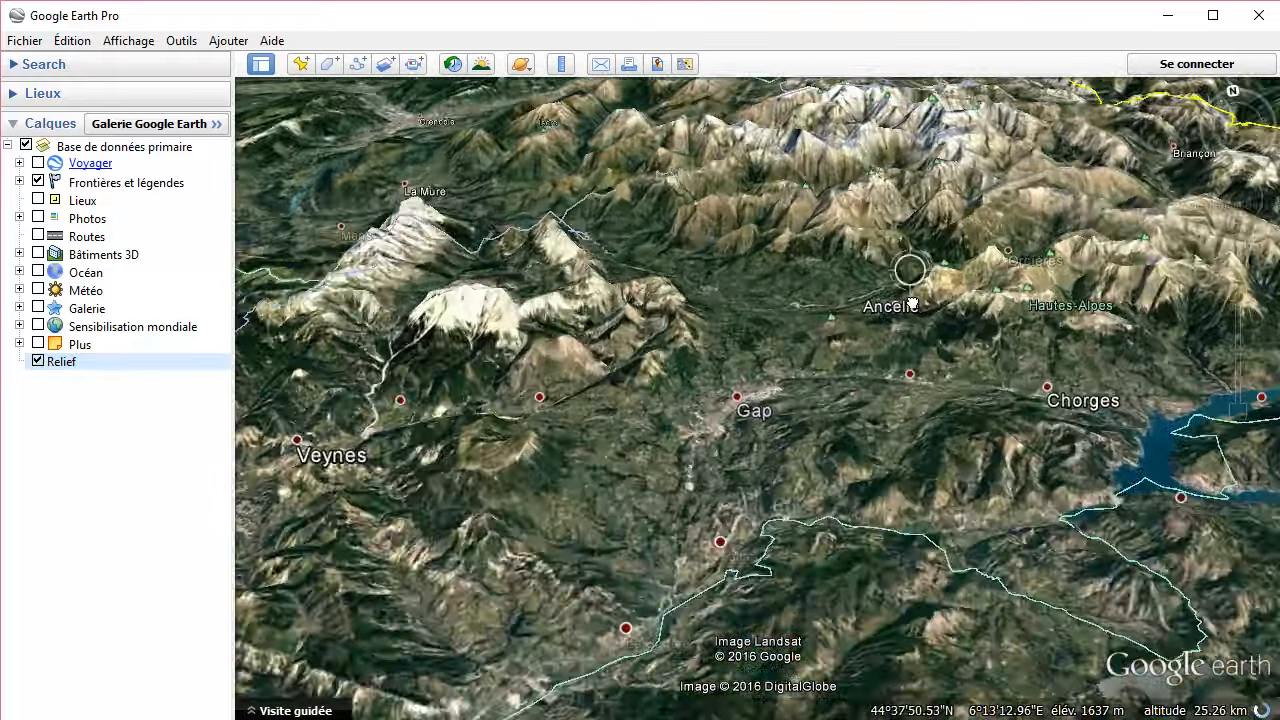
scroll(912, 302, up, 2)
scroll(880, 300, up, 2)
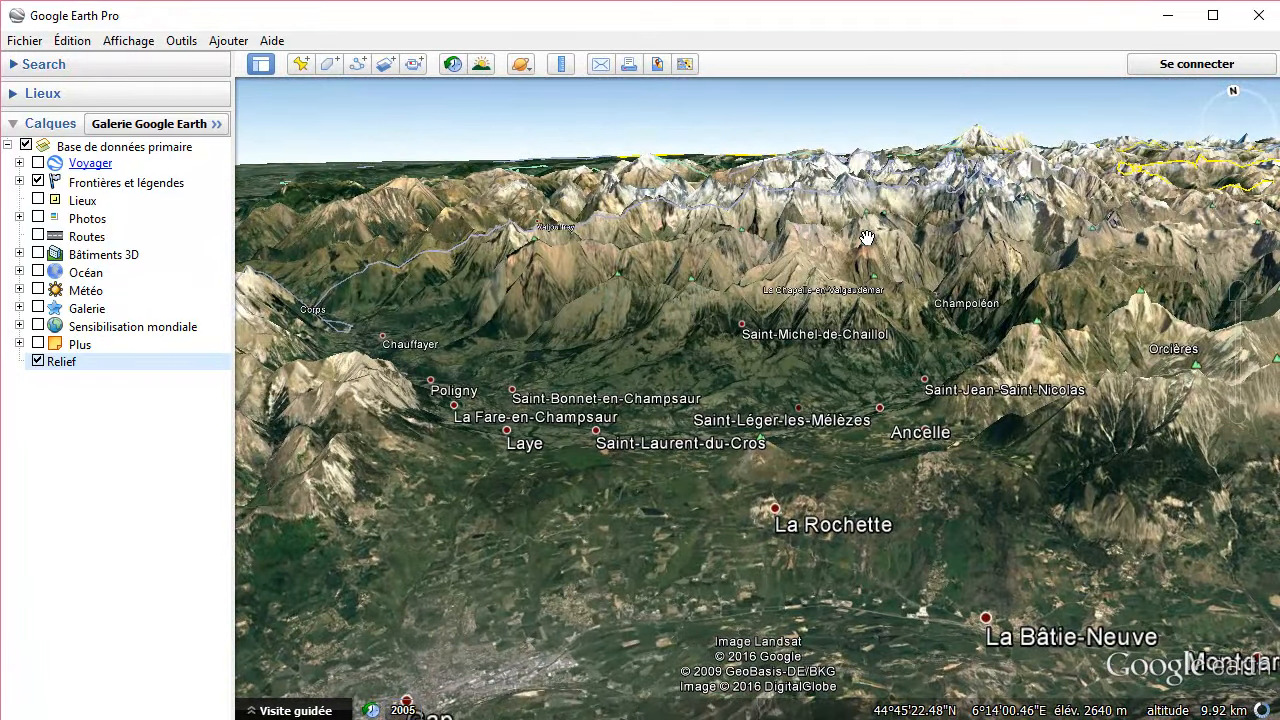
Step: Check the relief elevation factor in the 3D view options and accept the dialog
click(190, 45)
click(220, 217)
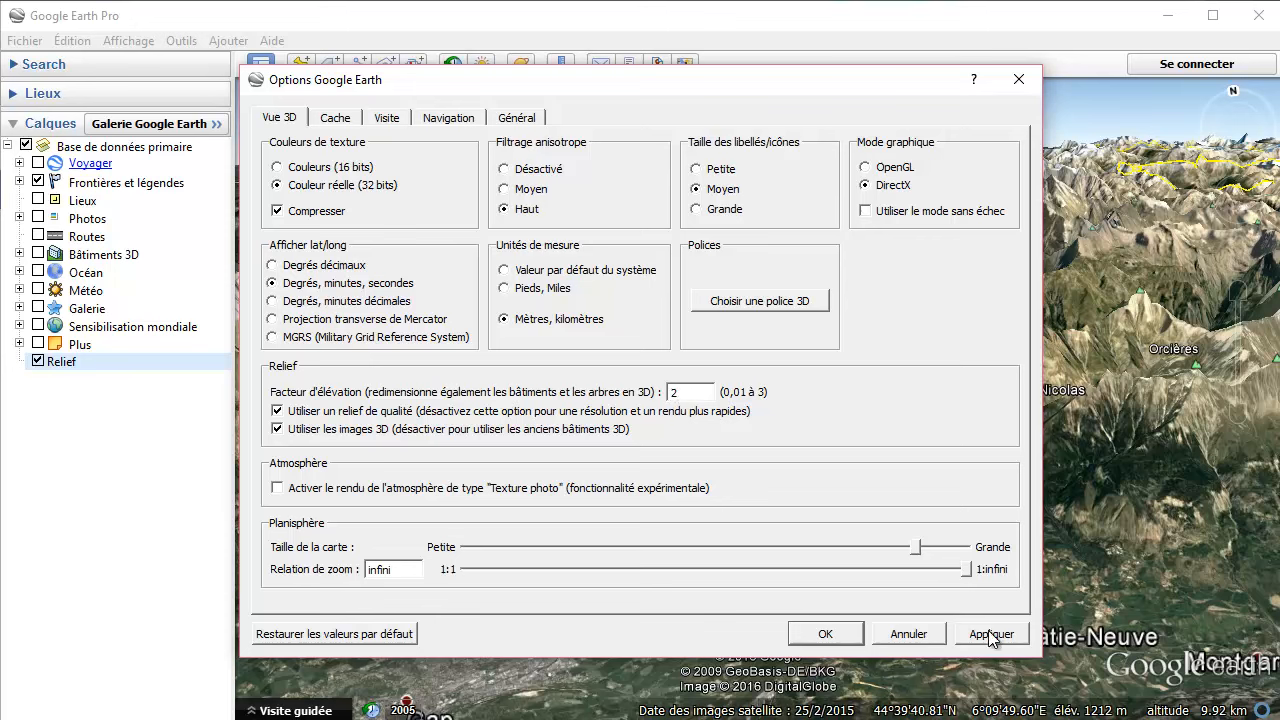
click(818, 635)
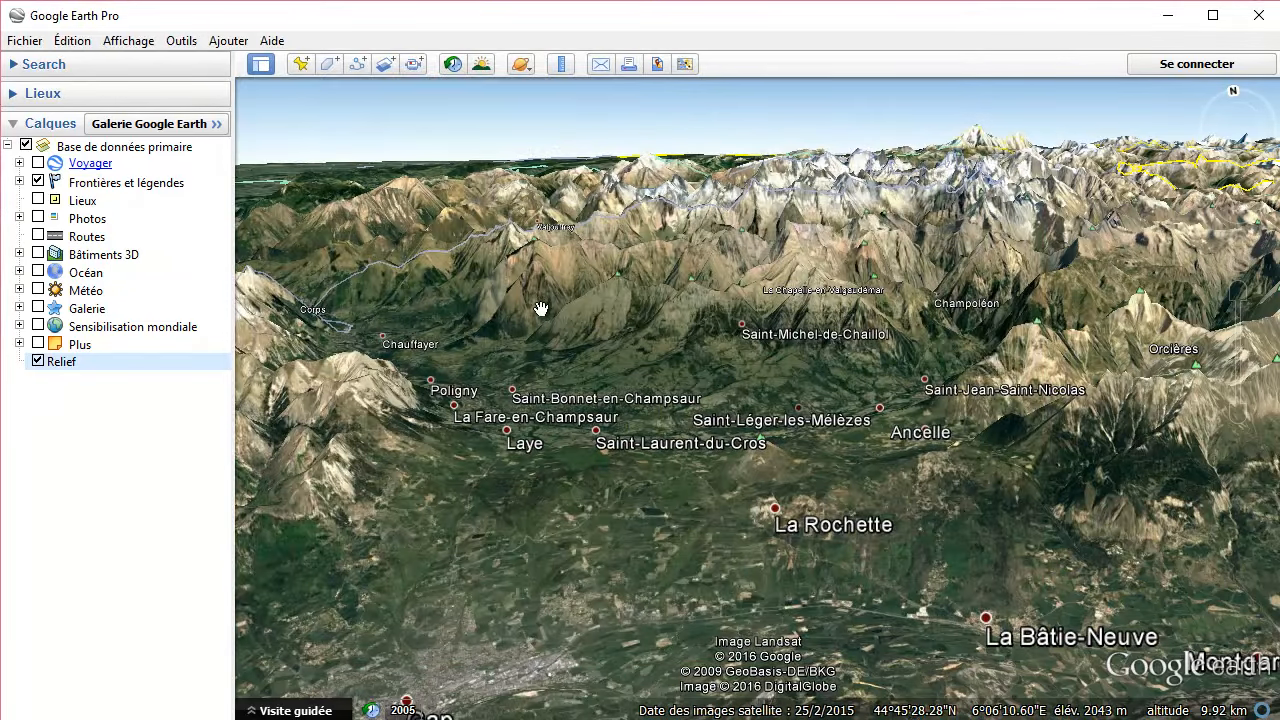
Step: Examine the mountains around Gap and return to an overhead view of the Hautes-Alpes
drag(505, 348, 569, 347)
click(180, 41)
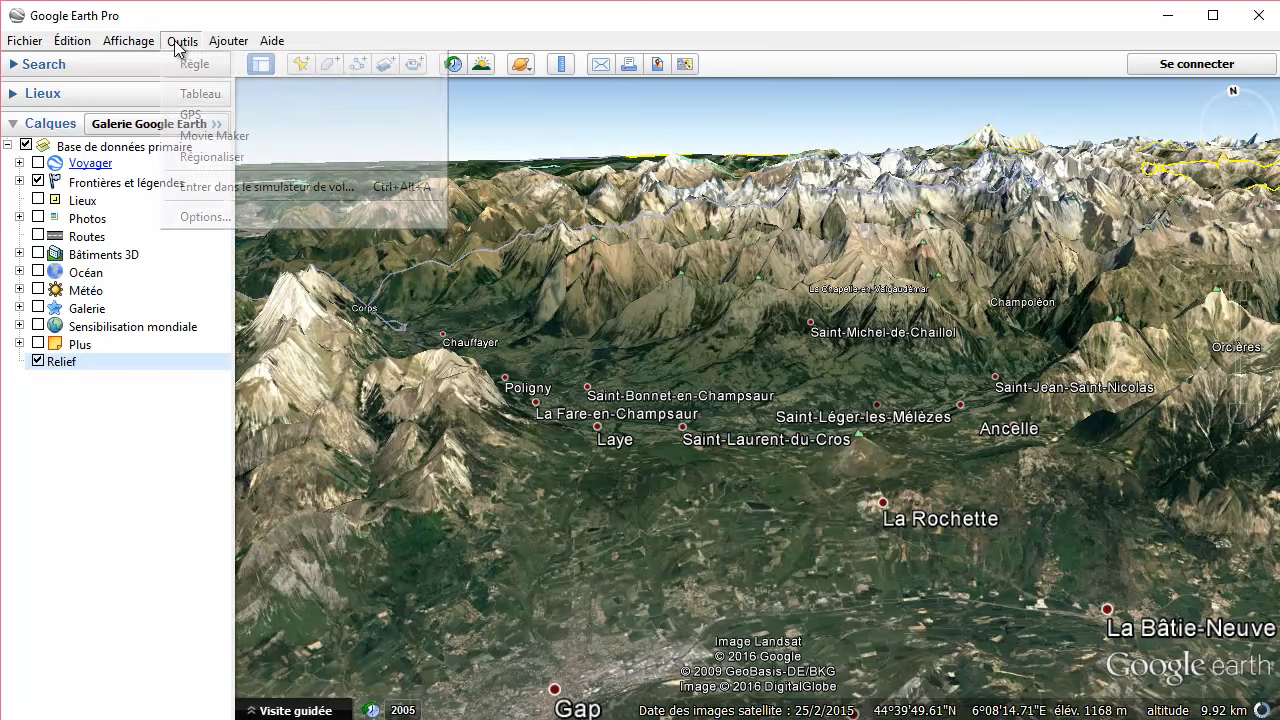
click(661, 353)
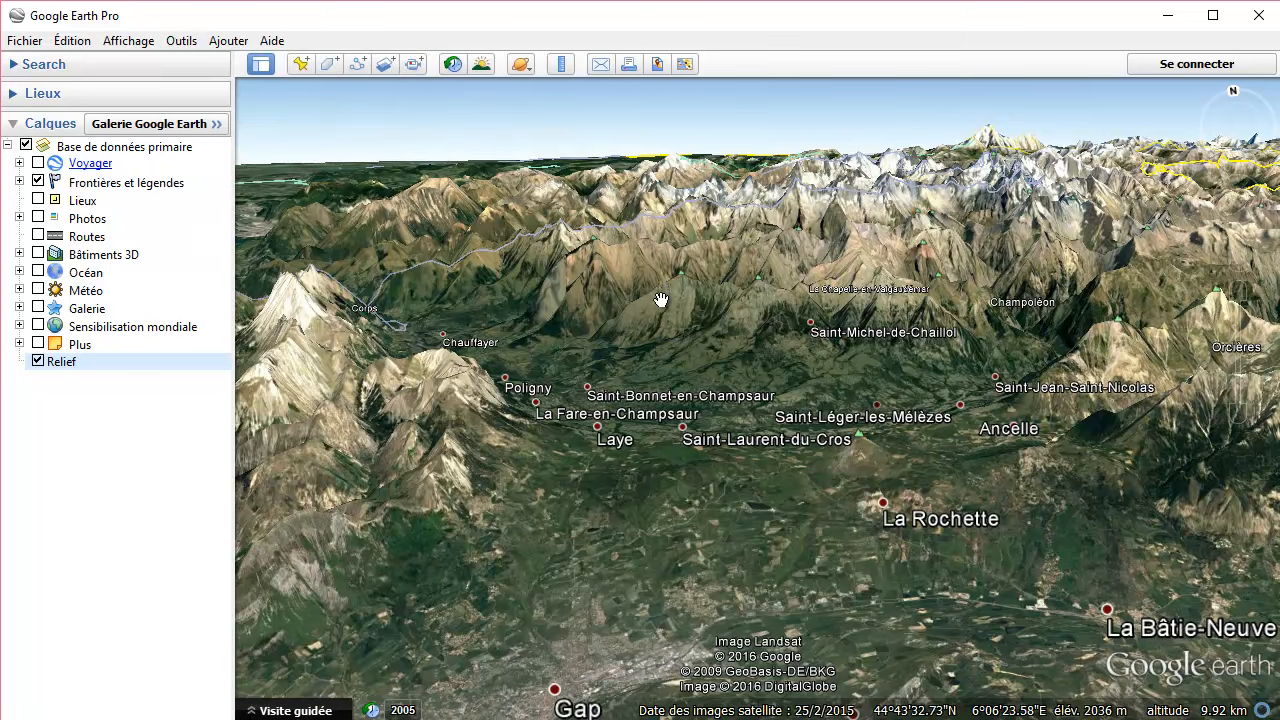
middle_drag(660, 310, 664, 180)
middle_drag(739, 449, 738, 252)
scroll(694, 317, down, 5)
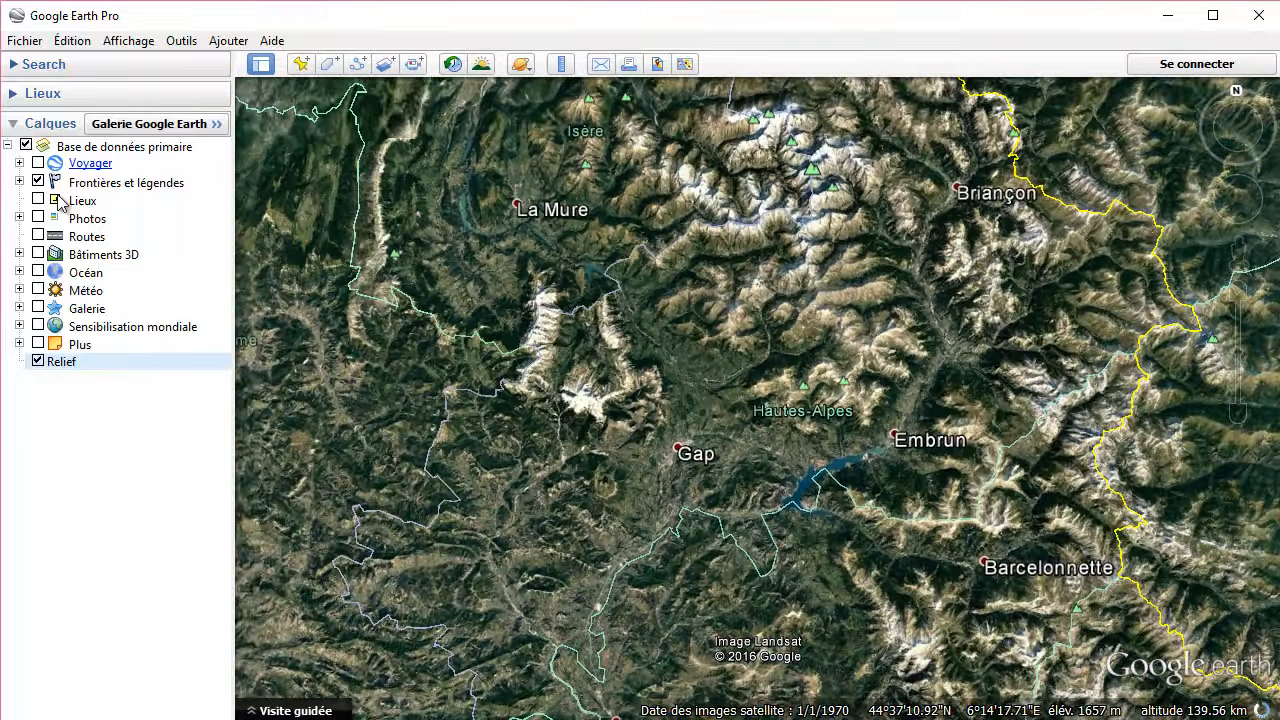
Step: Collapse the Base de données primaire layer tree, expand the Lieux section and look through its saved places
click(9, 146)
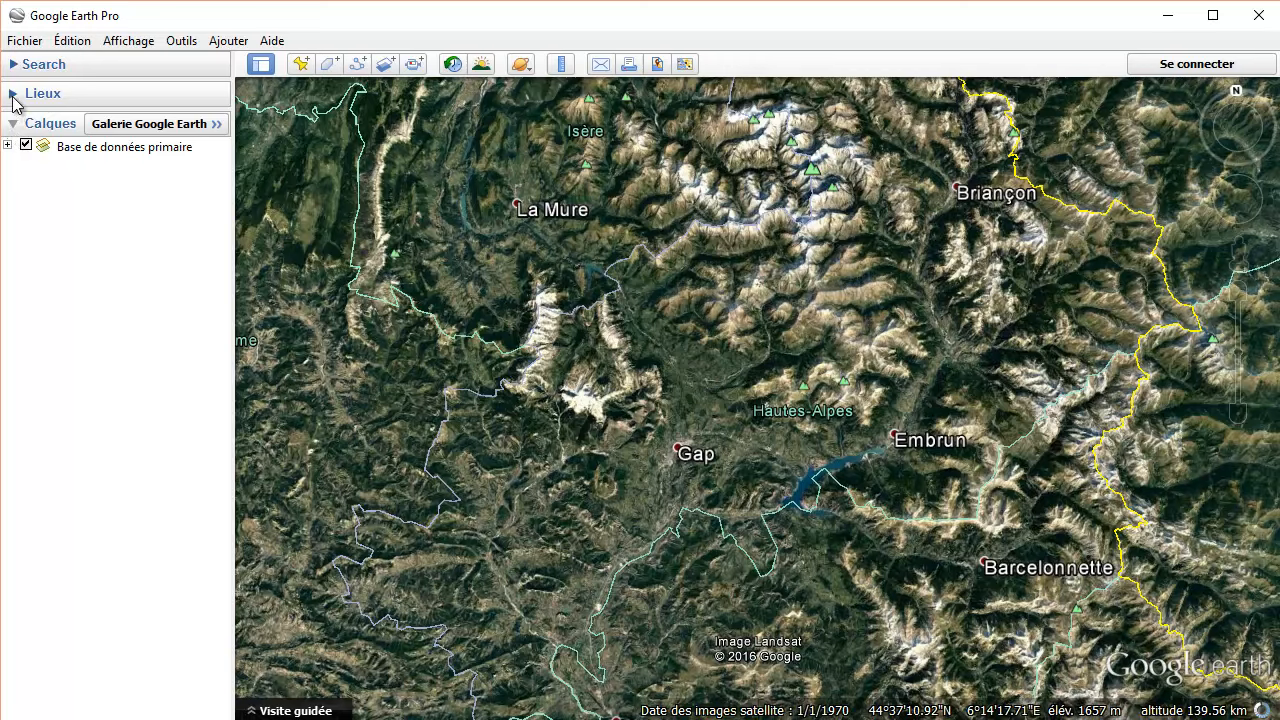
click(14, 93)
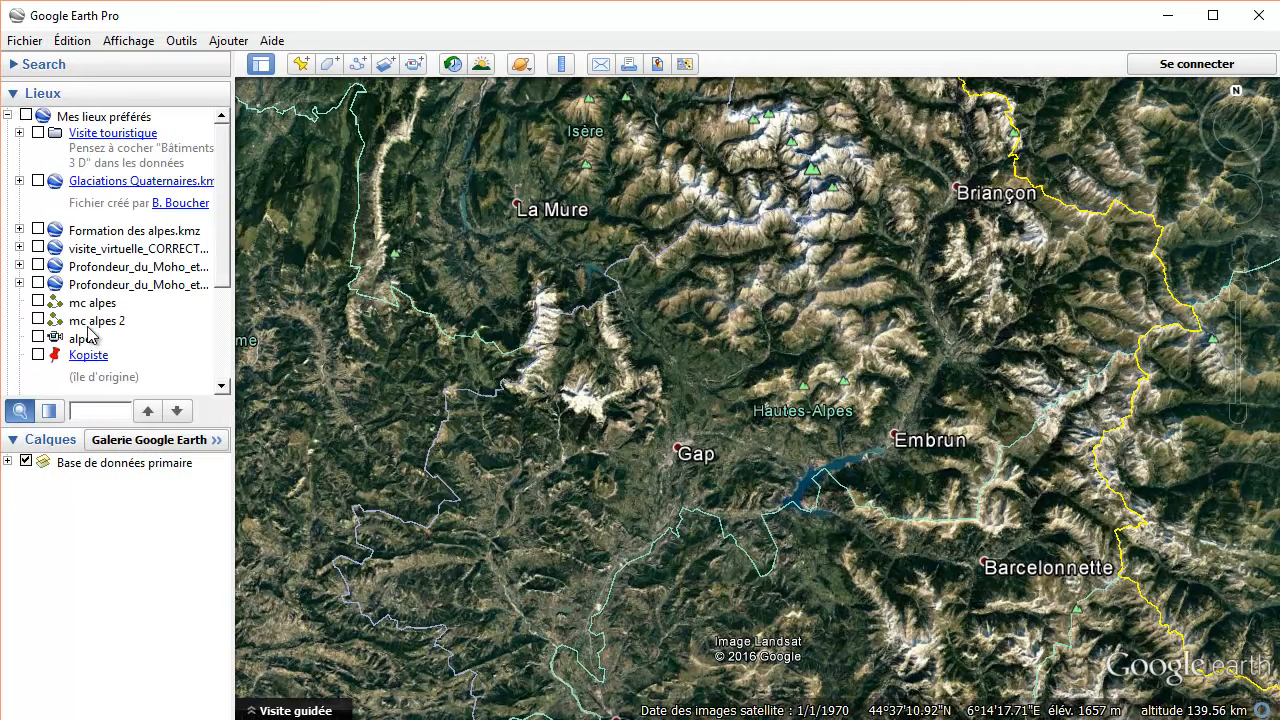
scroll(200, 375, down, 3)
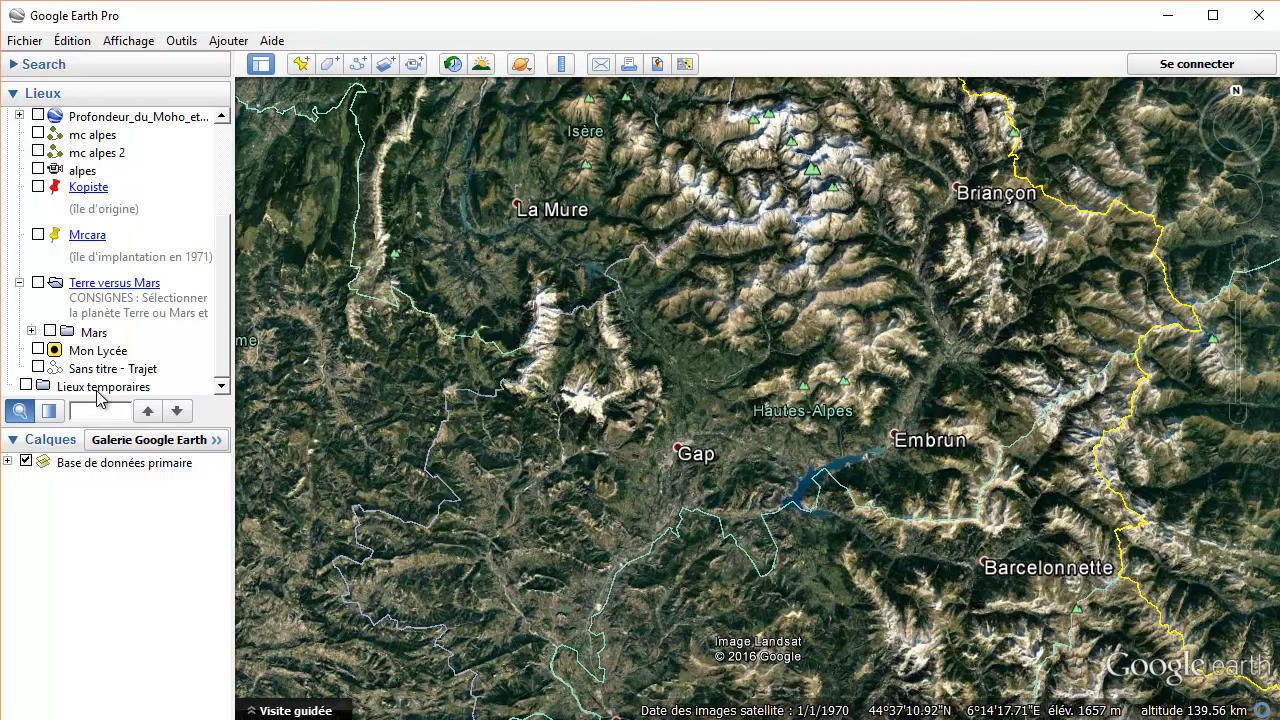
scroll(130, 387, up, 3)
Step: Navigate the map from the Alps to the Mediterranean coast between Sète and Arles at a closer zoom
scroll(680, 340, down, 5)
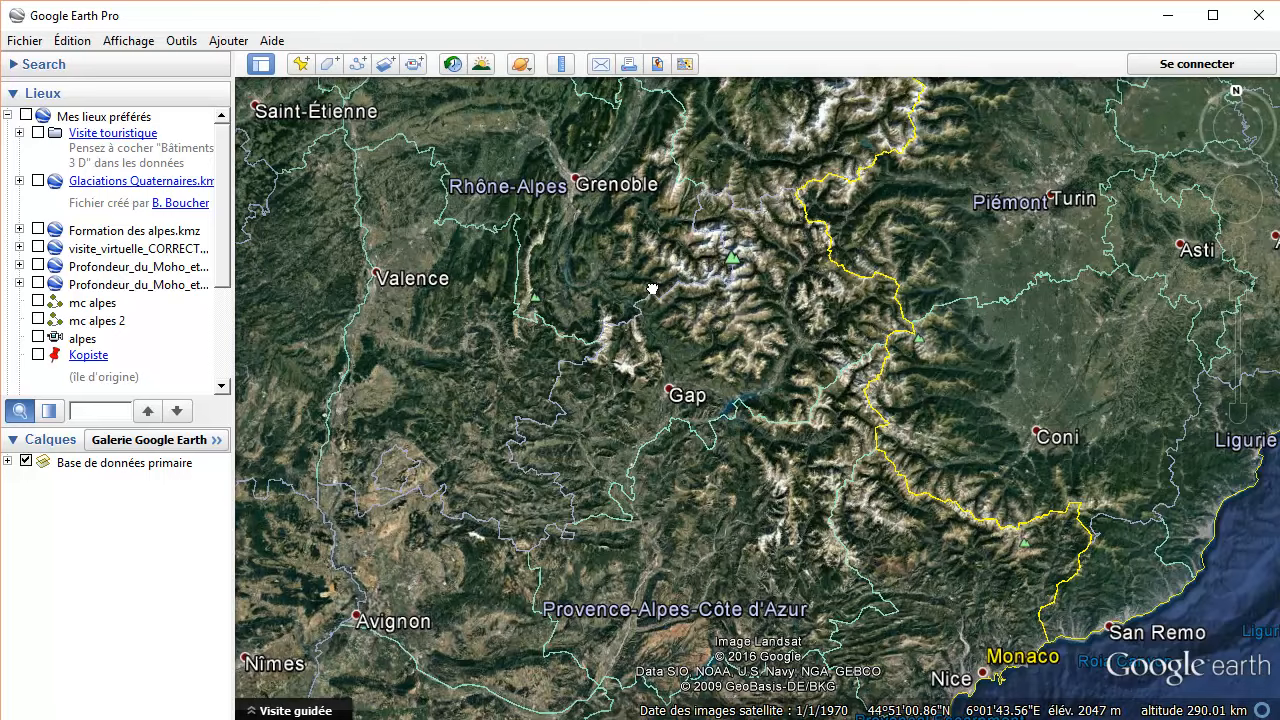
drag(652, 289, 822, 481)
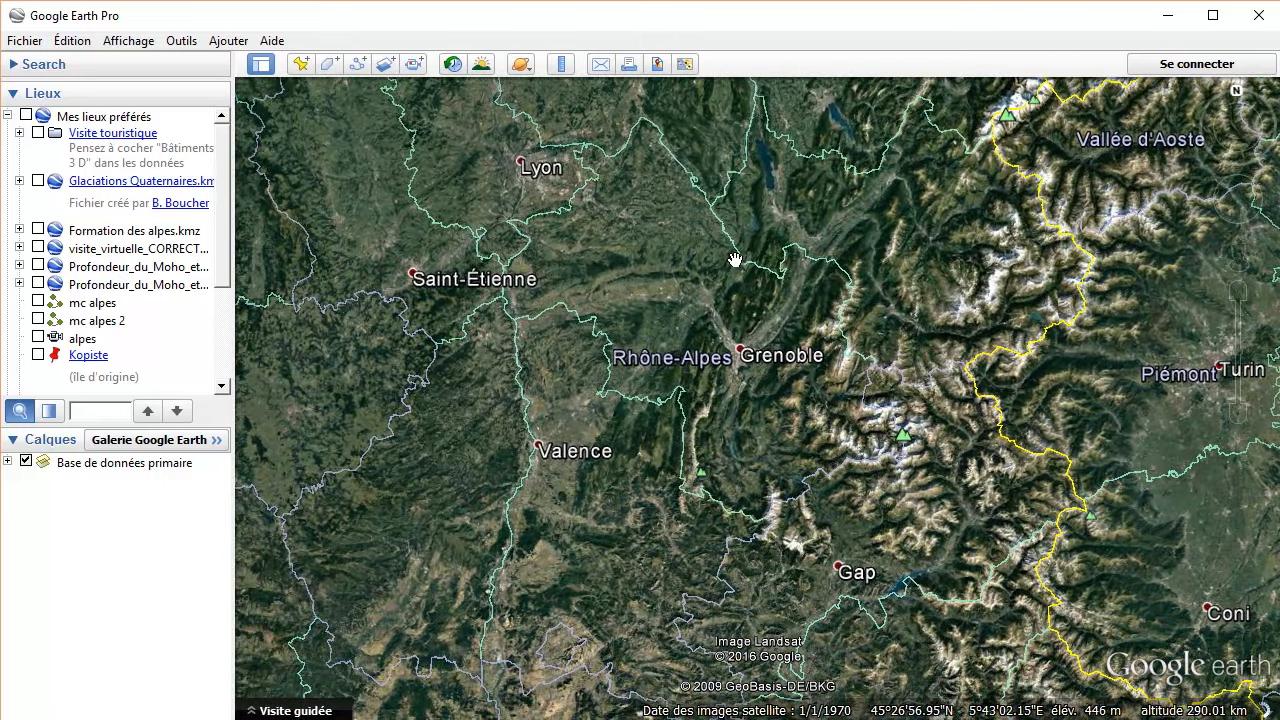
scroll(735, 260, down, 5)
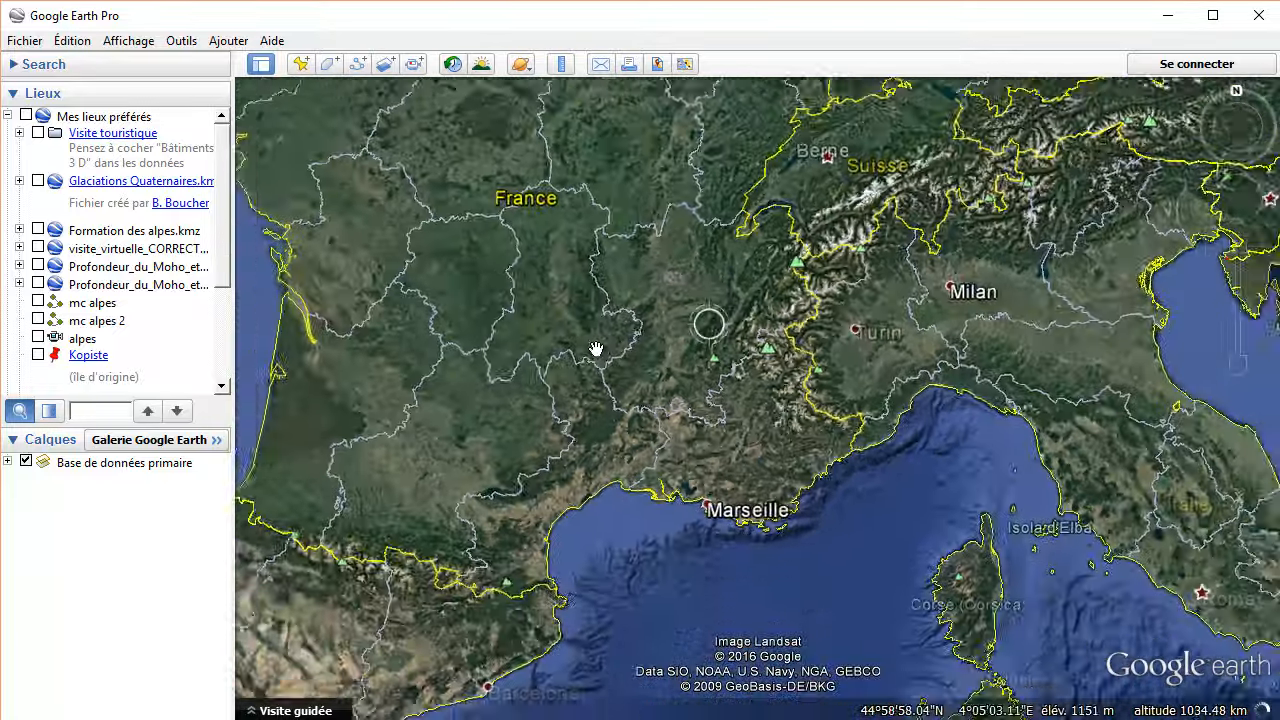
scroll(600, 344, up, 5)
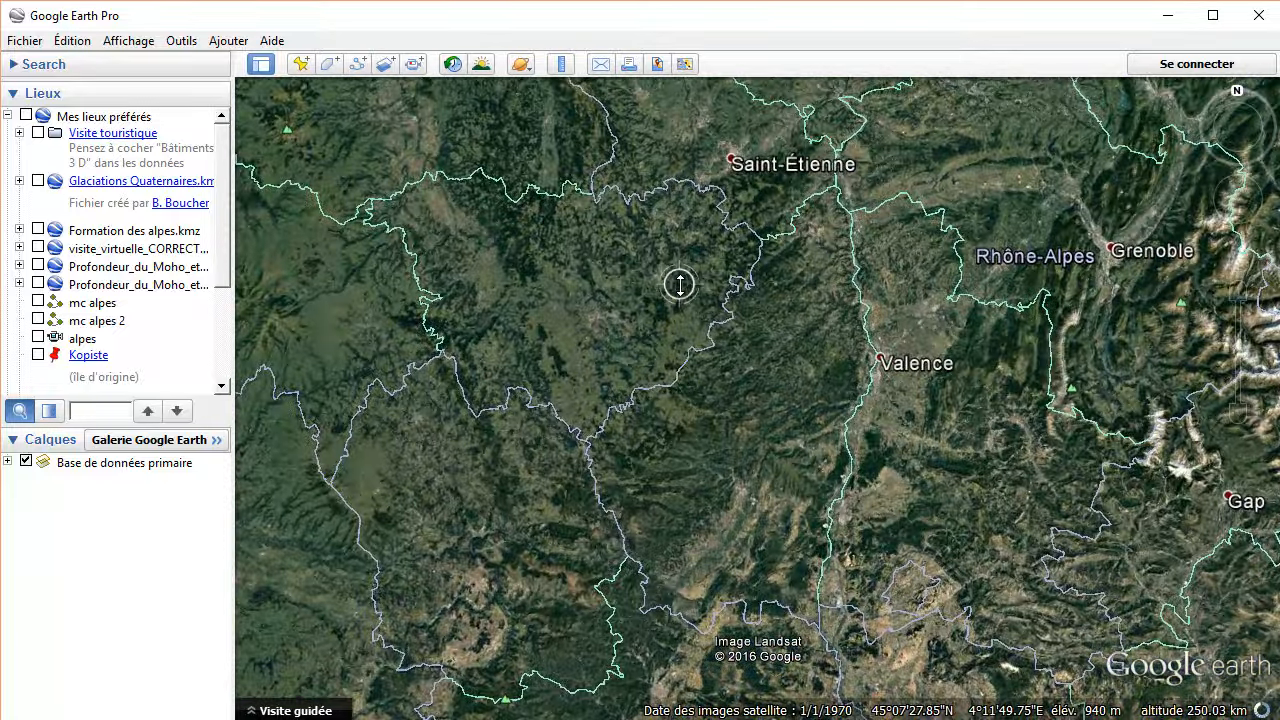
mouse_move(680, 285)
middle_down()
mouse_move(687, 407)
mouse_move(682, 290)
middle_up()
drag(650, 620, 640, 237)
scroll(640, 237, up, 3)
Step: Tilt the view of the coast near Sète toward the horizon and rotate it to look eastward along the shoreline
mouse_move(1239, 185)
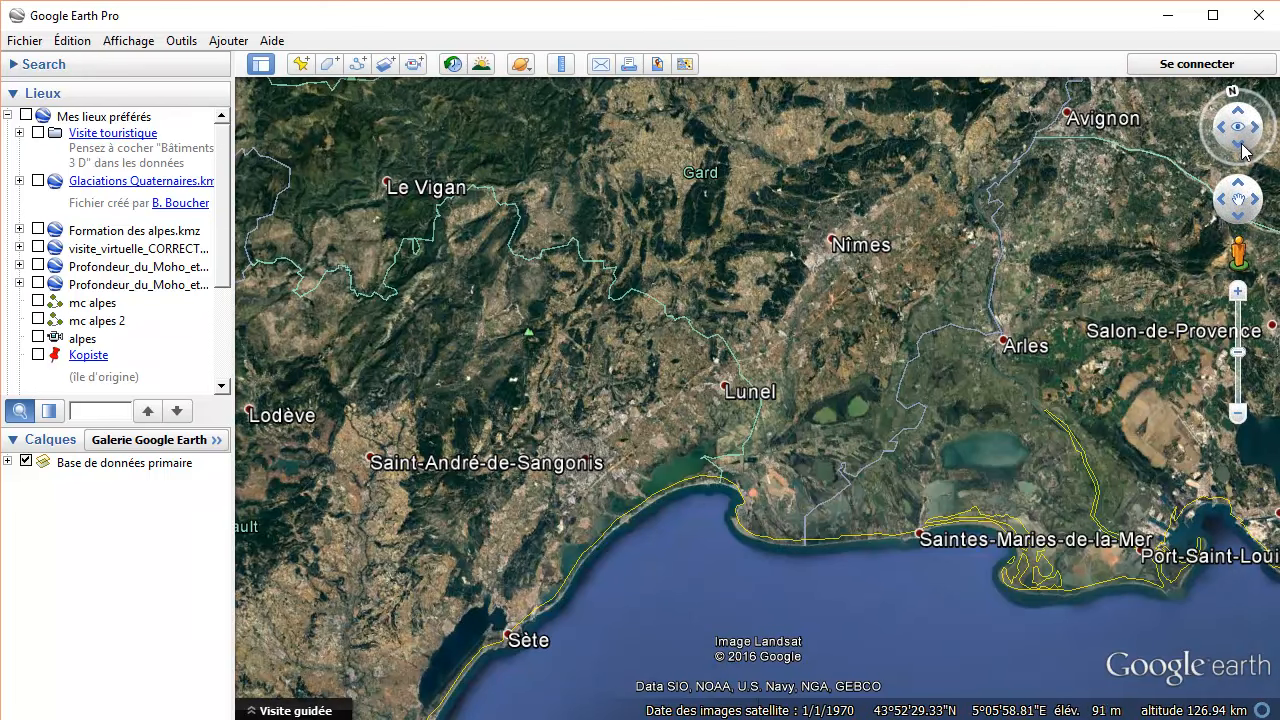
mouse_move(1235, 98)
mouse_down()
mouse_move(1188, 105)
mouse_move(1180, 137)
mouse_move(1200, 176)
mouse_move(1250, 176)
mouse_move(1276, 128)
mouse_move(1218, 95)
mouse_up()
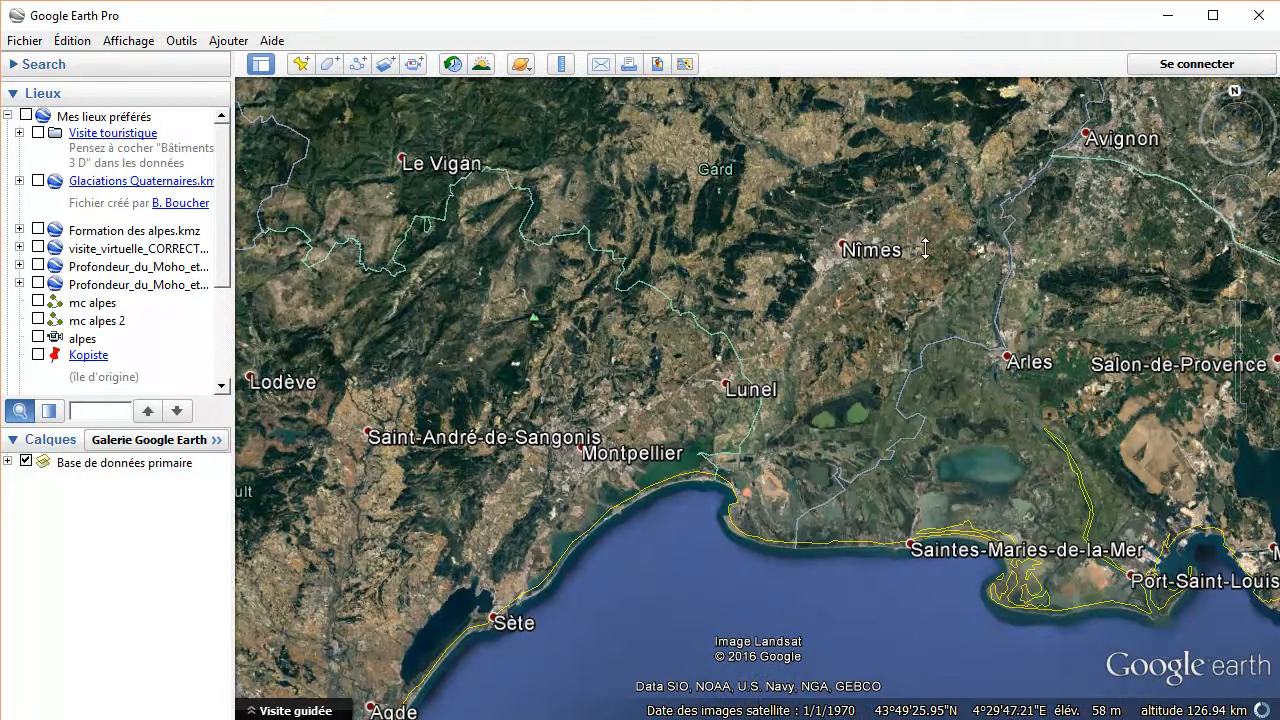
middle_drag(924, 225, 1000, 560)
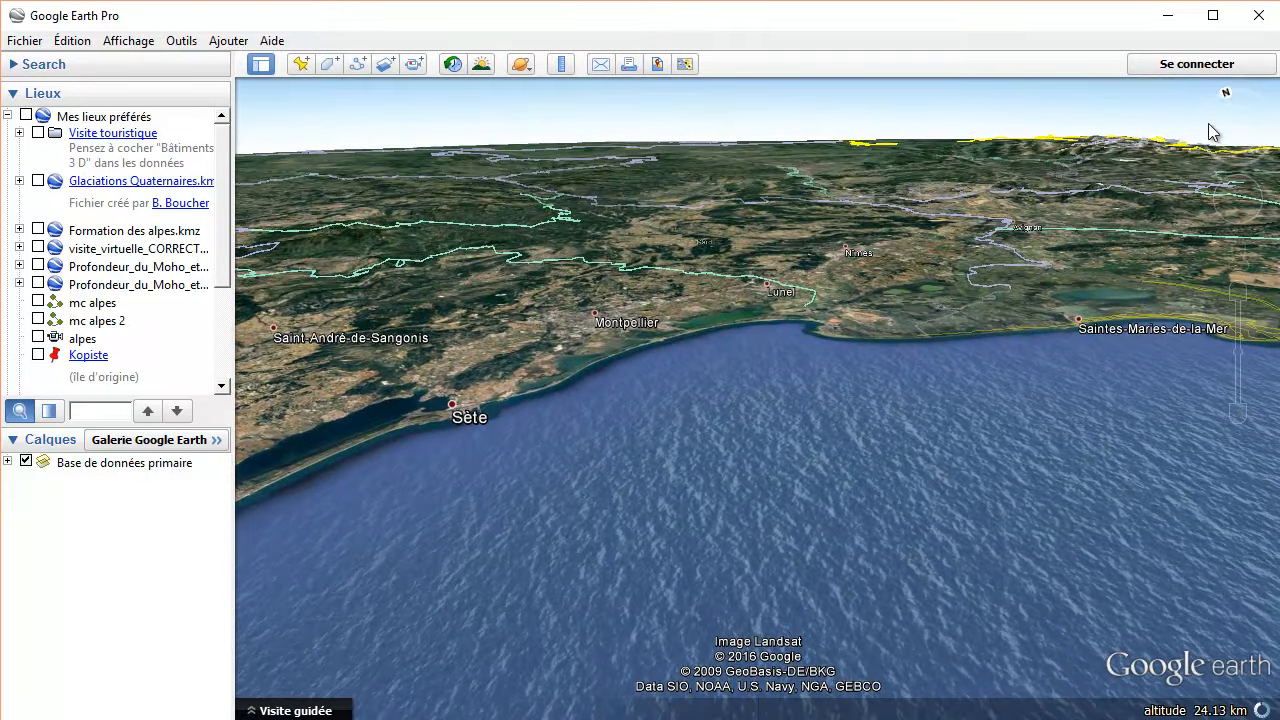
mouse_move(1230, 93)
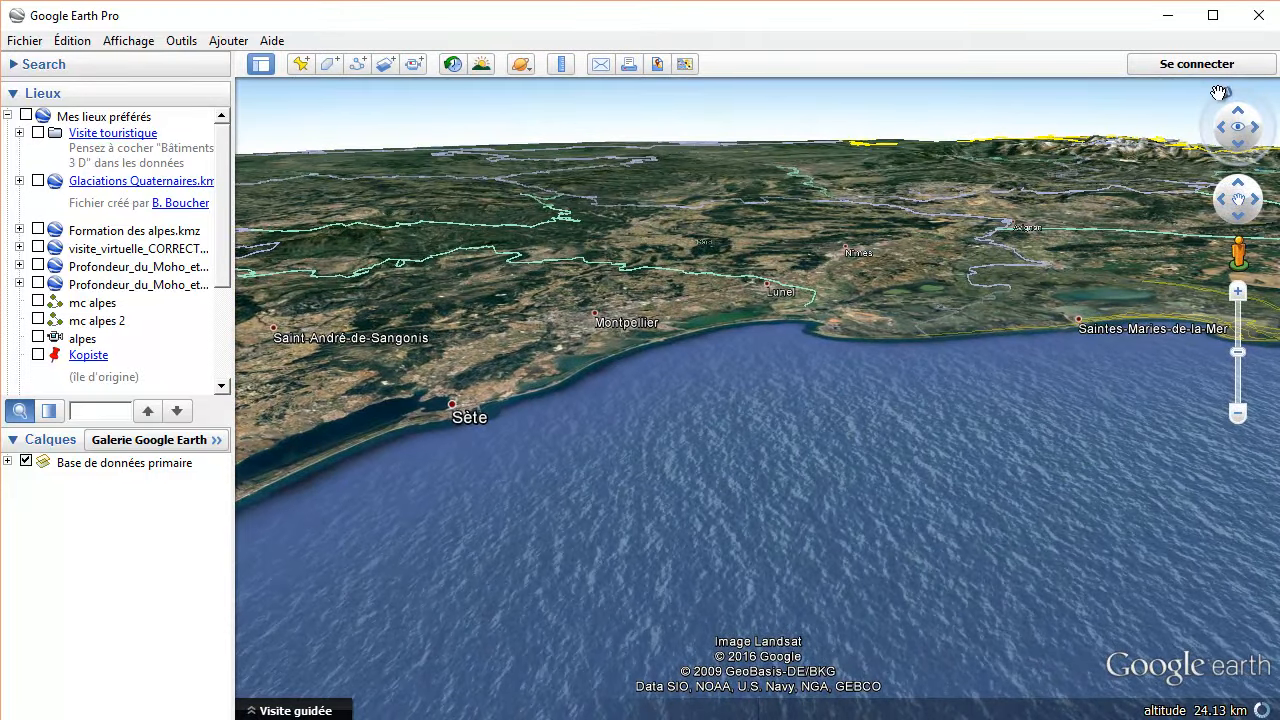
drag(1230, 93, 1237, 108)
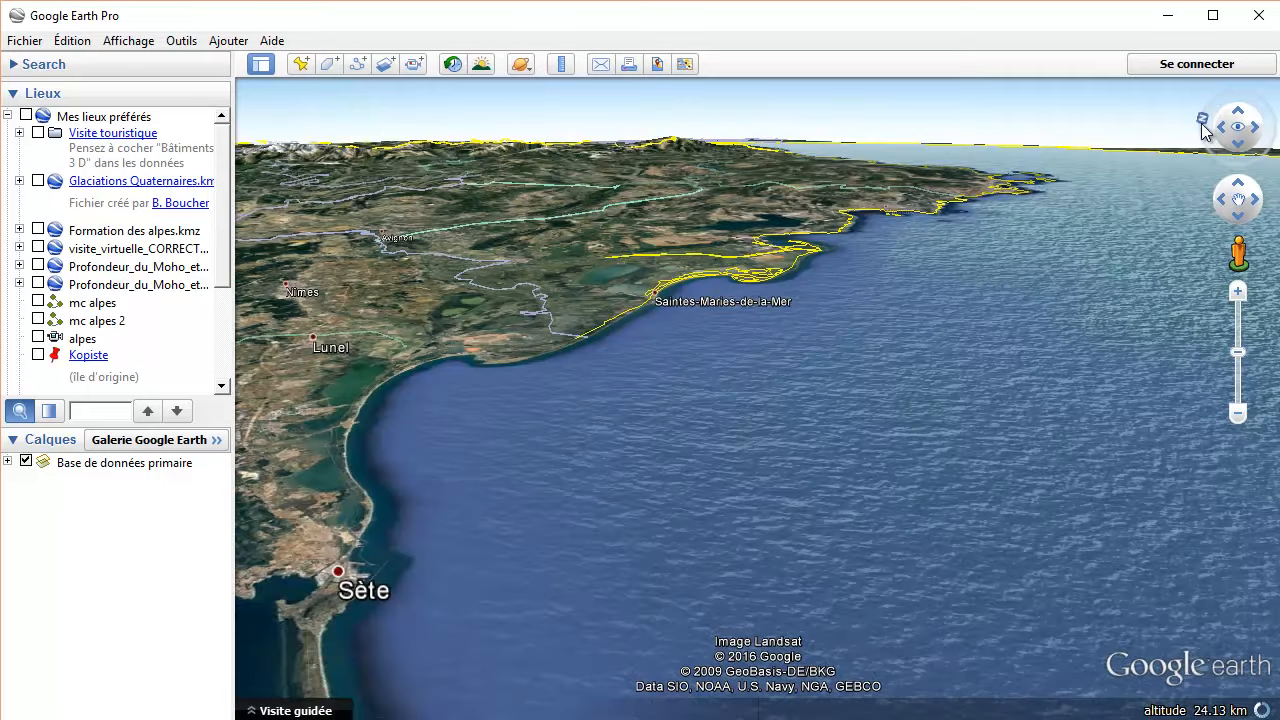
Step: Rotate the coastal view back to north, return to an overhead view and zoom in on the Gard around Alès and Nîmes
mouse_move(1207, 130)
mouse_down()
mouse_move(1240, 165)
mouse_move(1274, 140)
mouse_move(1243, 97)
mouse_up()
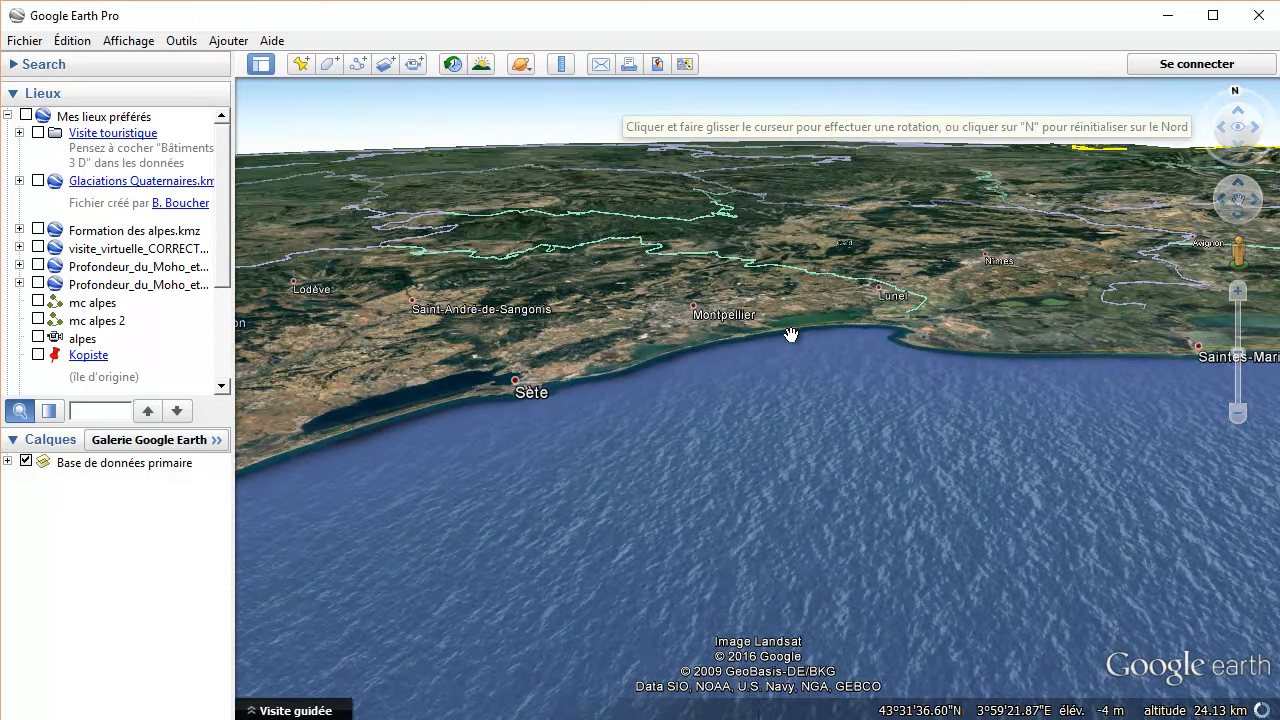
right_drag(770, 333, 784, 236)
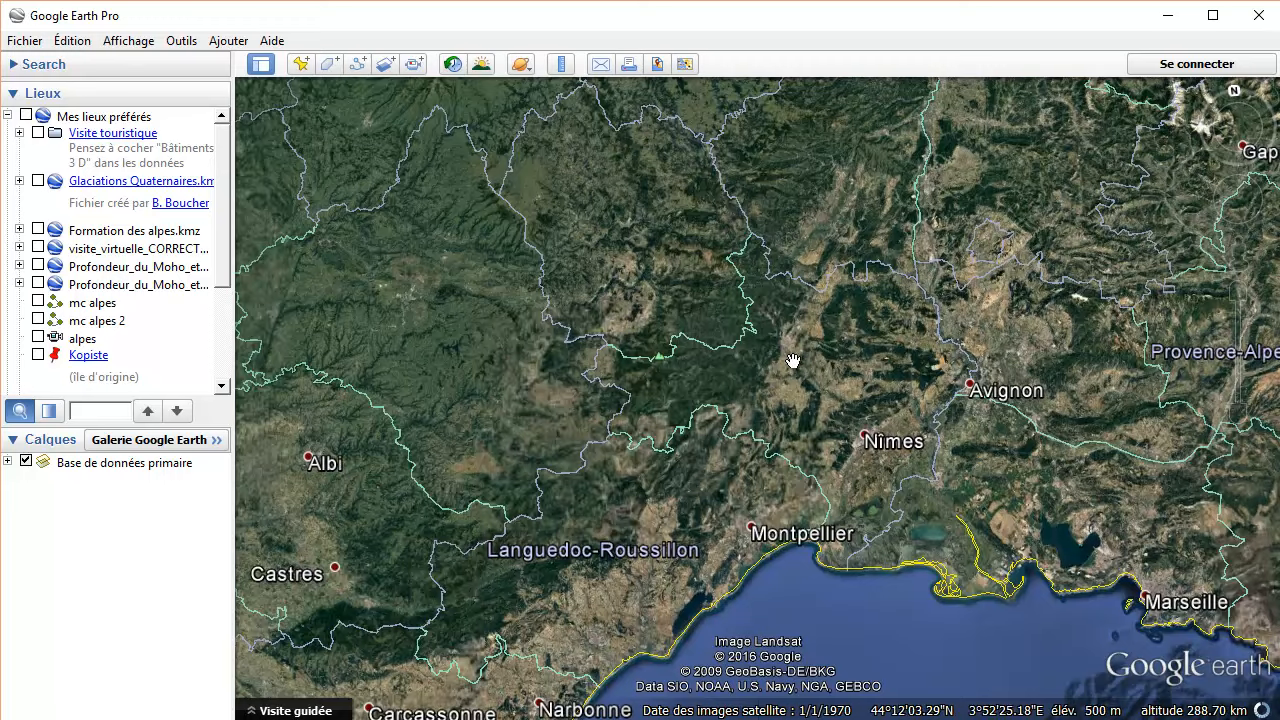
scroll(823, 366, up, 4)
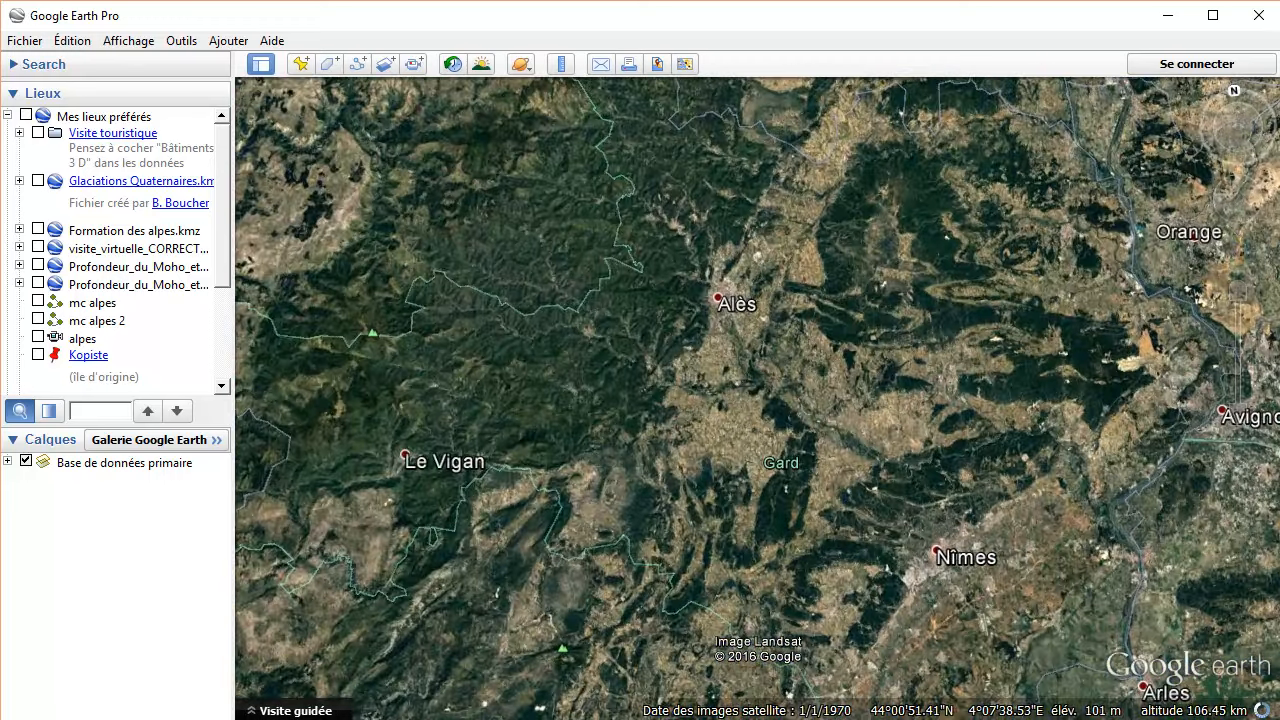
Step: Enter Street View on the D160 road west of Alès and look around in both directions along the road
mouse_move(1238, 250)
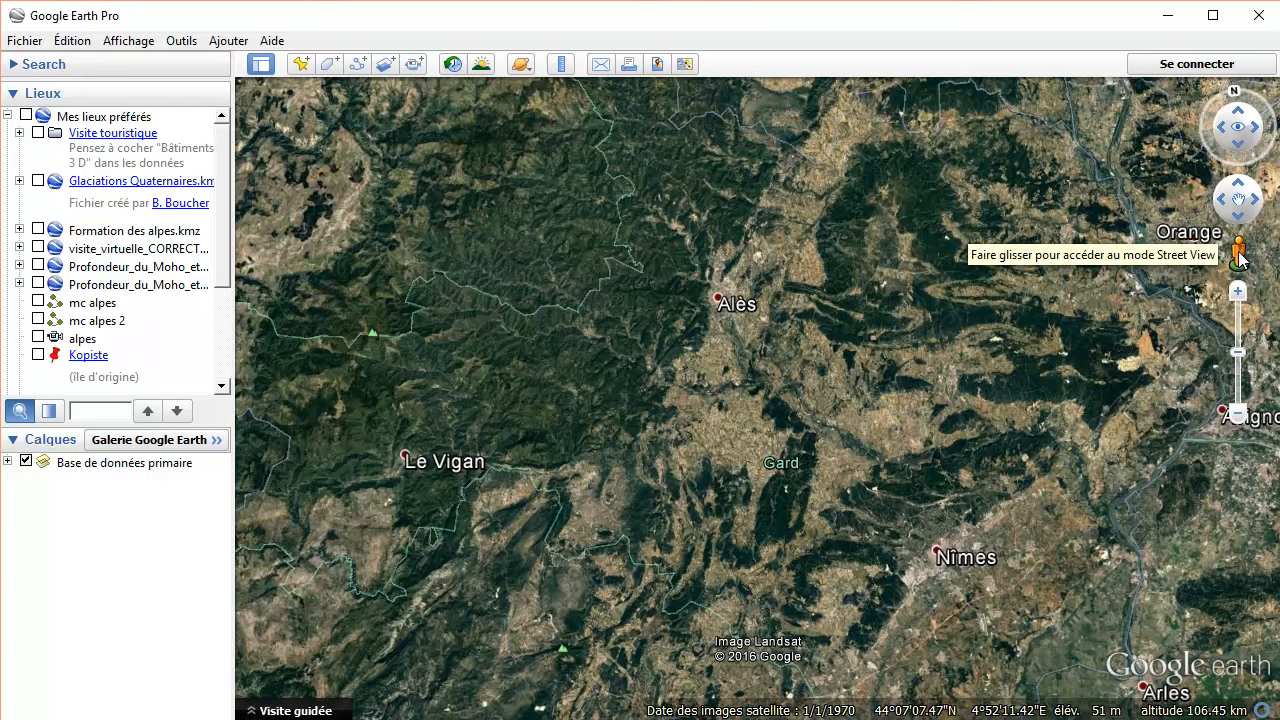
drag(1240, 258, 1279, 200)
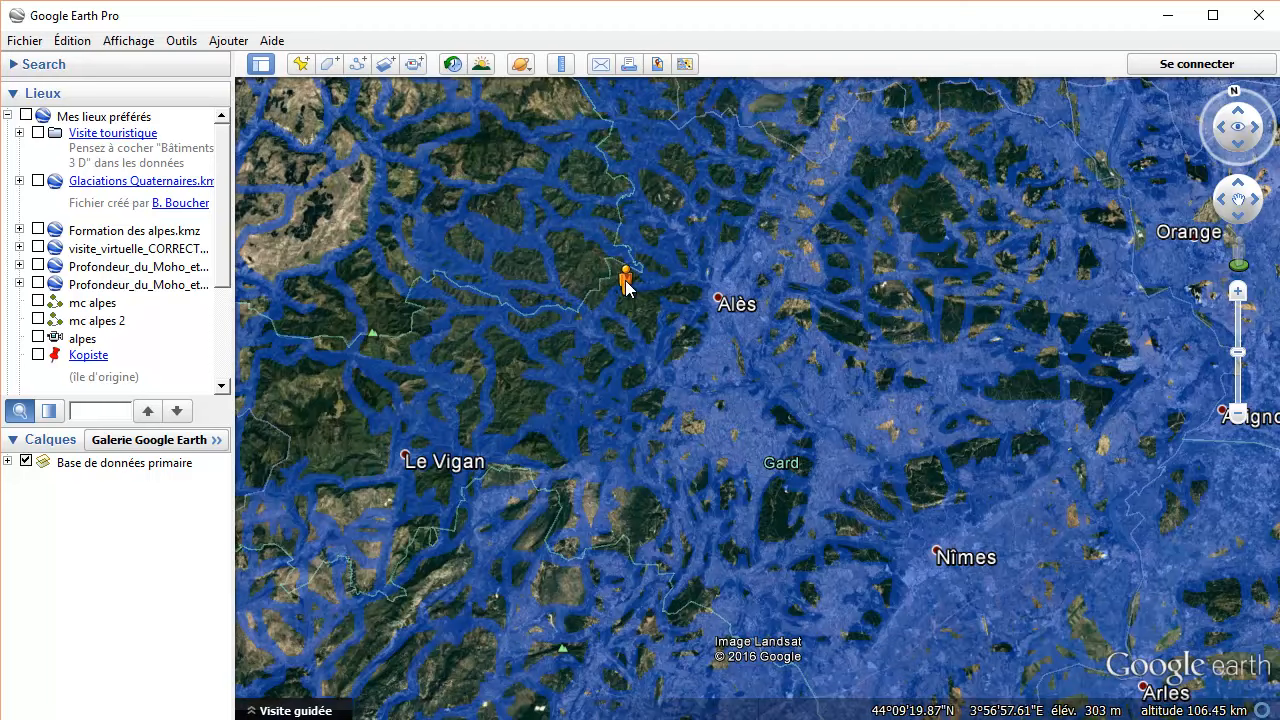
drag(620, 283, 620, 284)
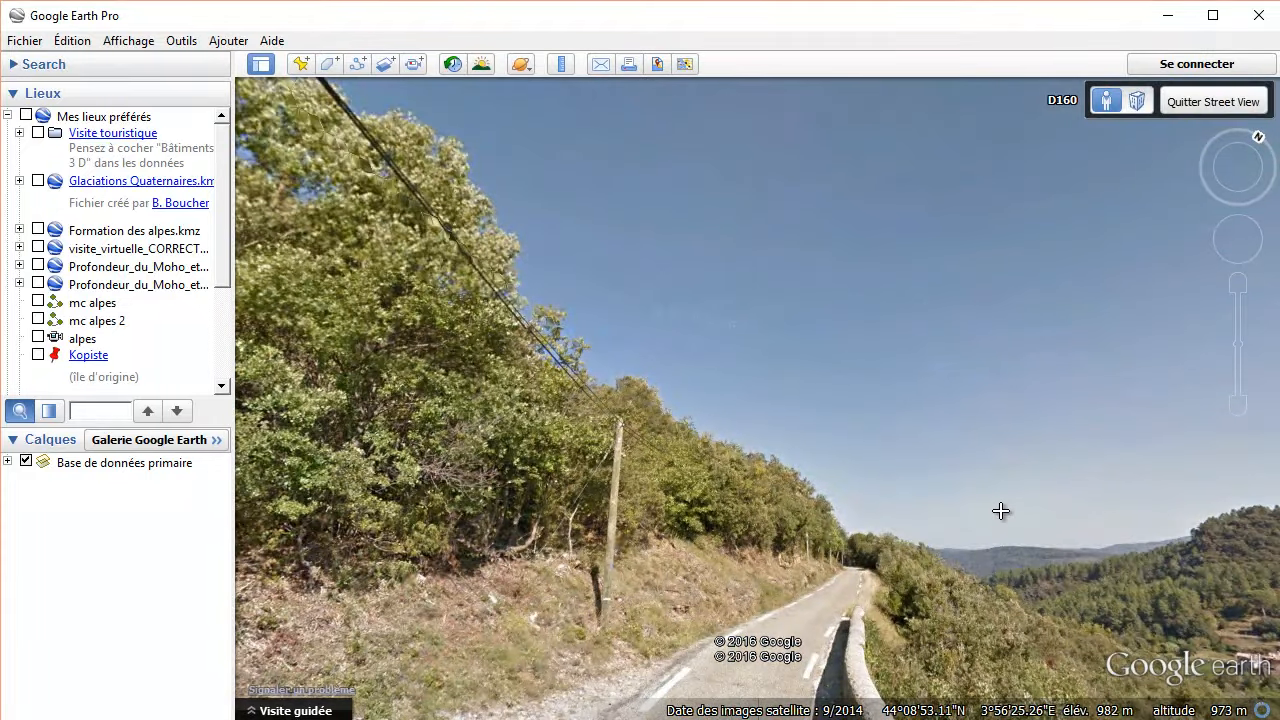
drag(1000, 511, 650, 245)
drag(747, 258, 592, 238)
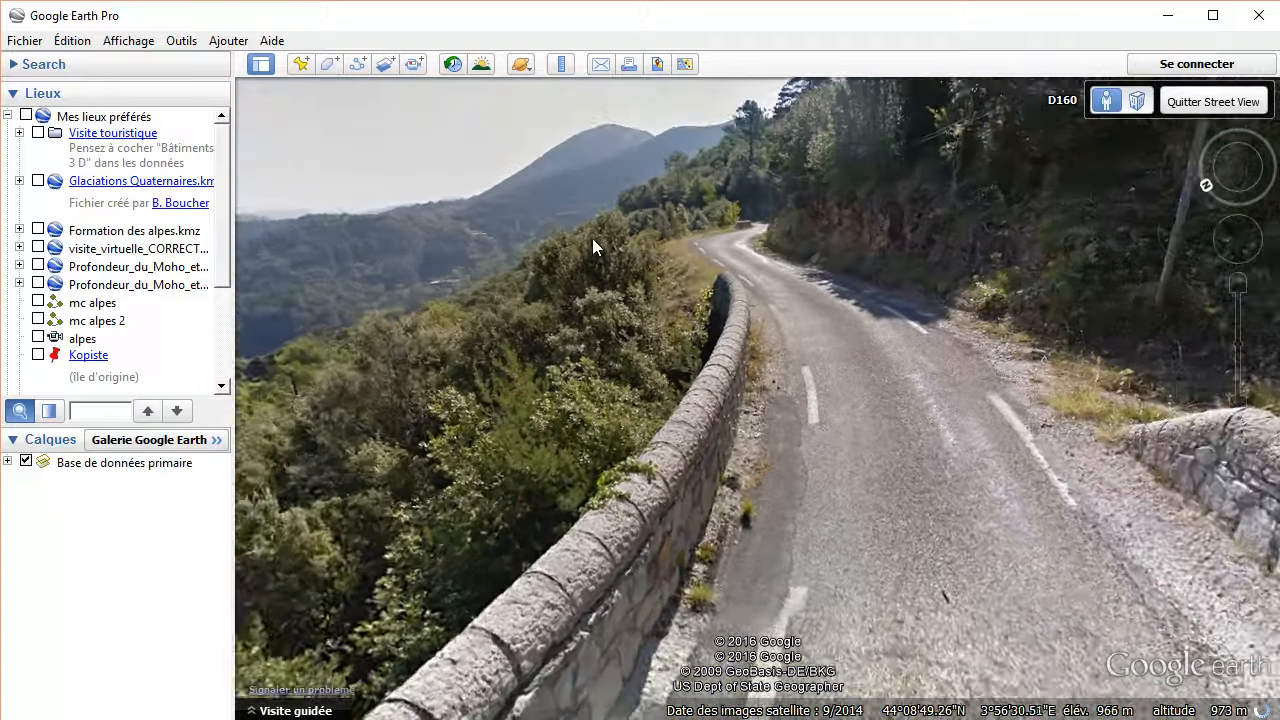
drag(827, 248, 580, 270)
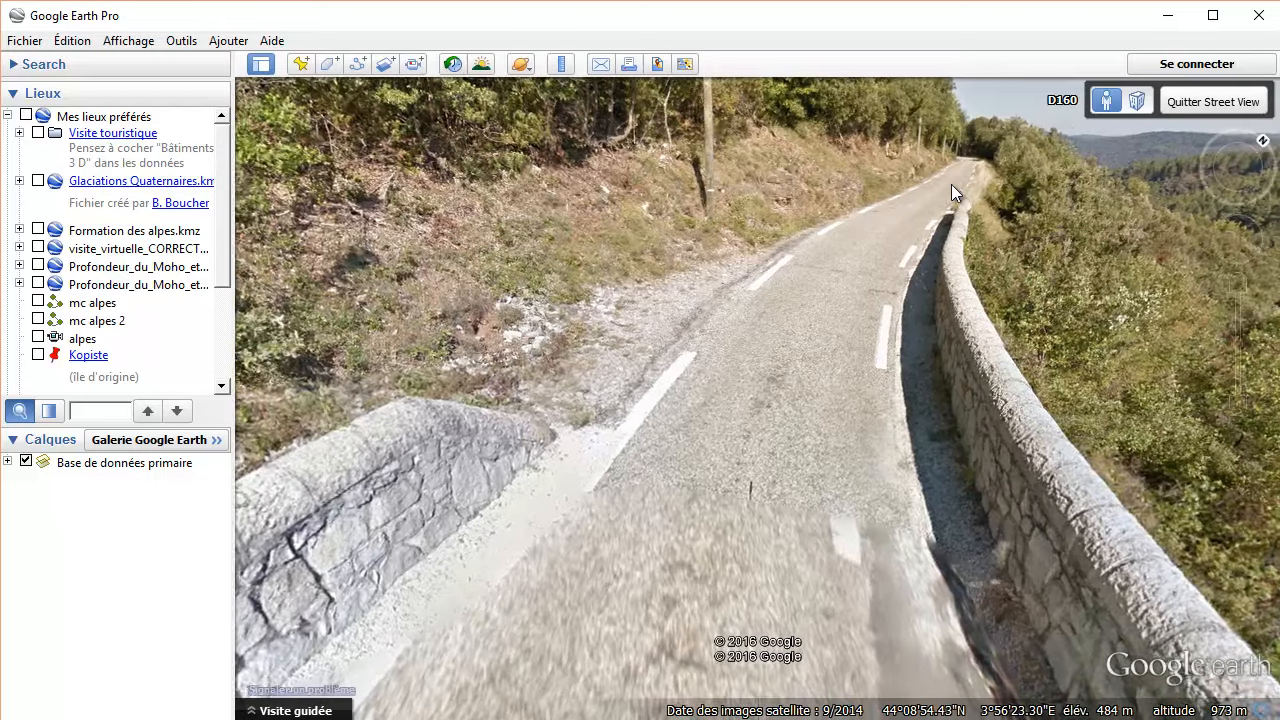
Step: Advance along the D160 in Street View past the parked tractor, and turn around to look back down the road
double_click(948, 182)
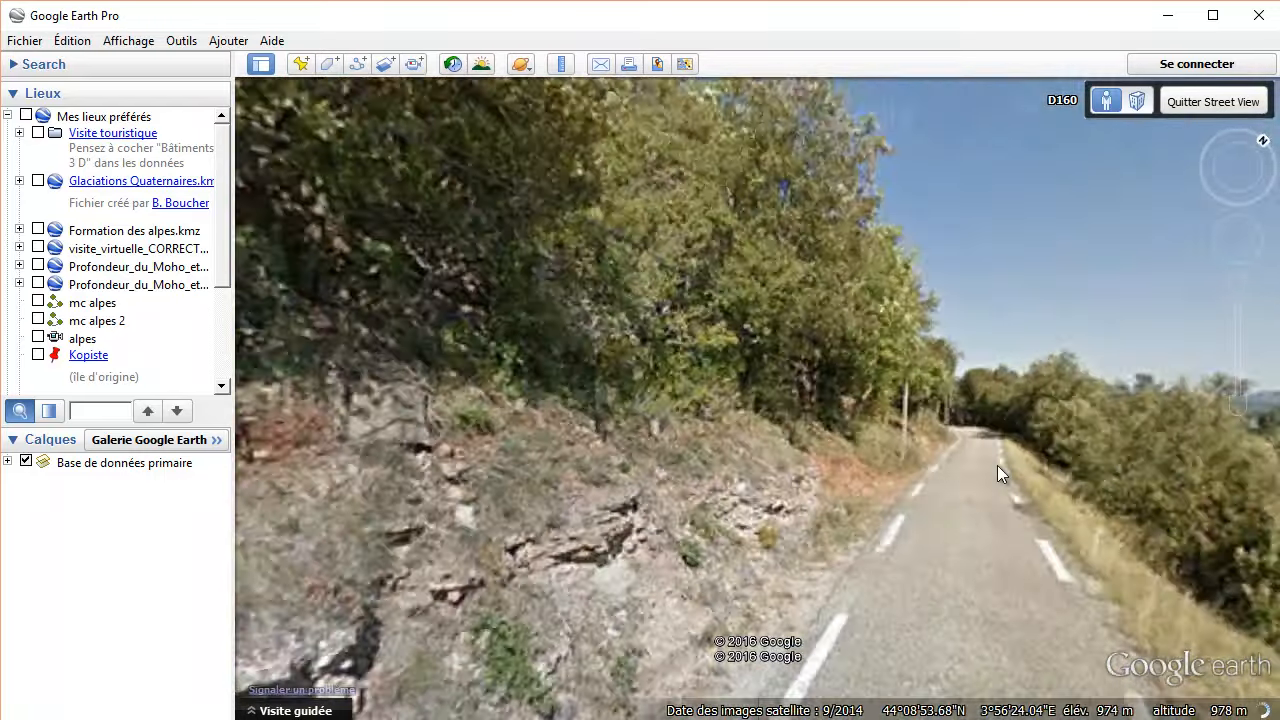
double_click(973, 450)
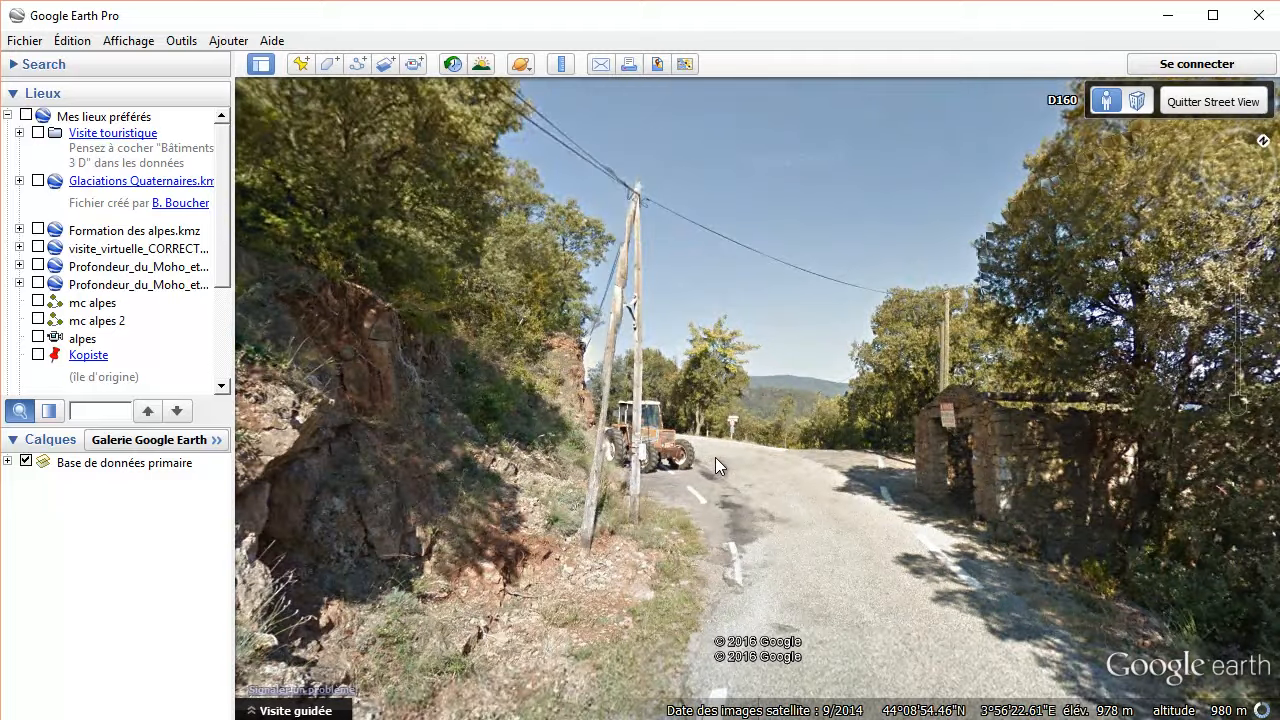
double_click(715, 457)
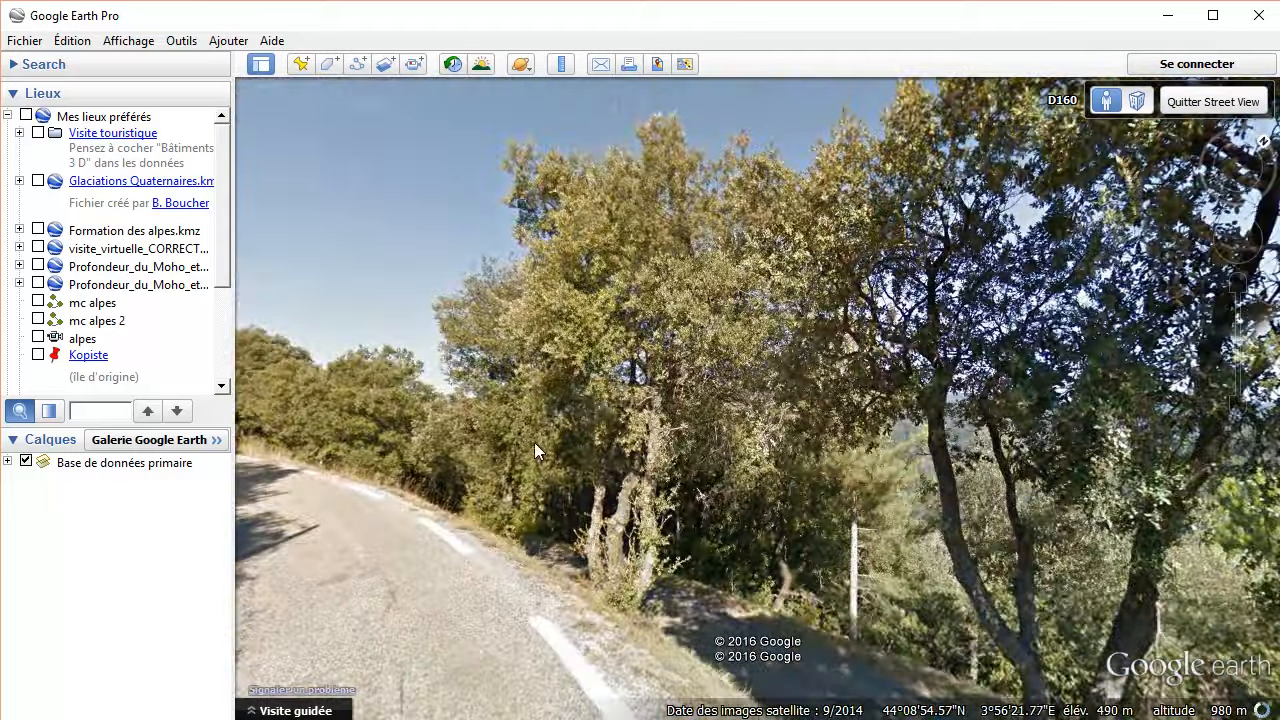
drag(534, 442, 1103, 407)
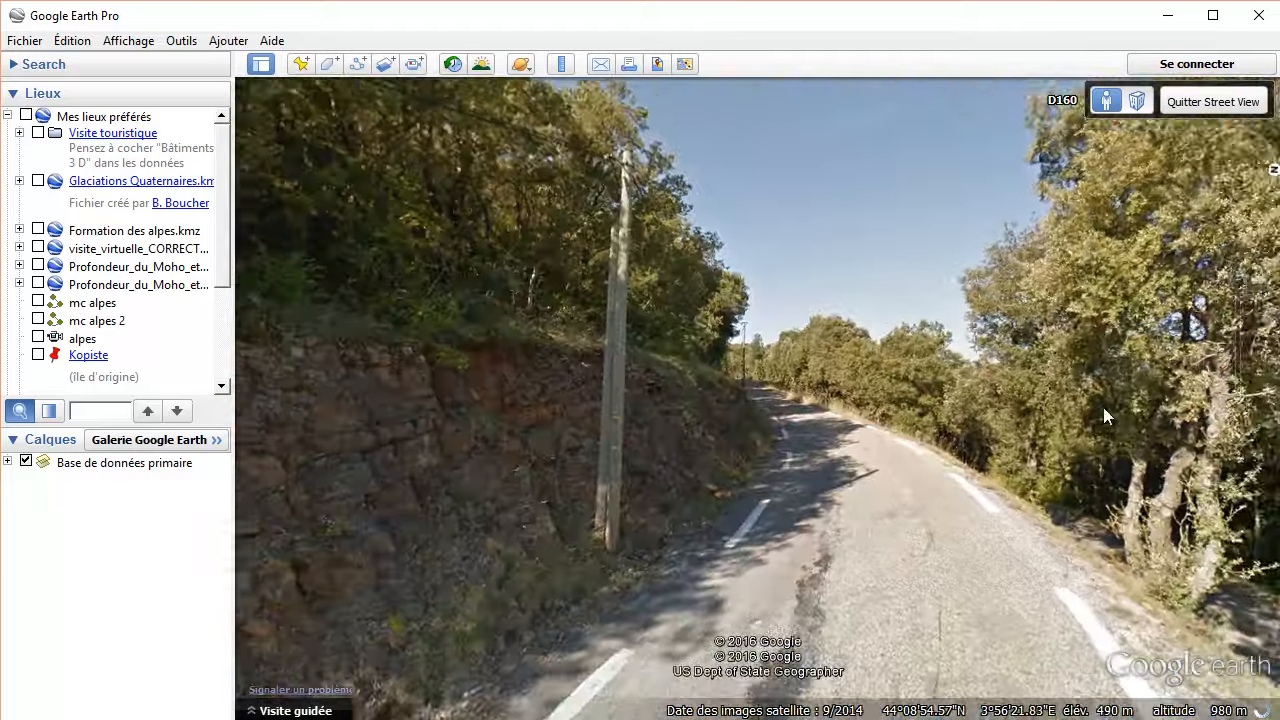
double_click(853, 423)
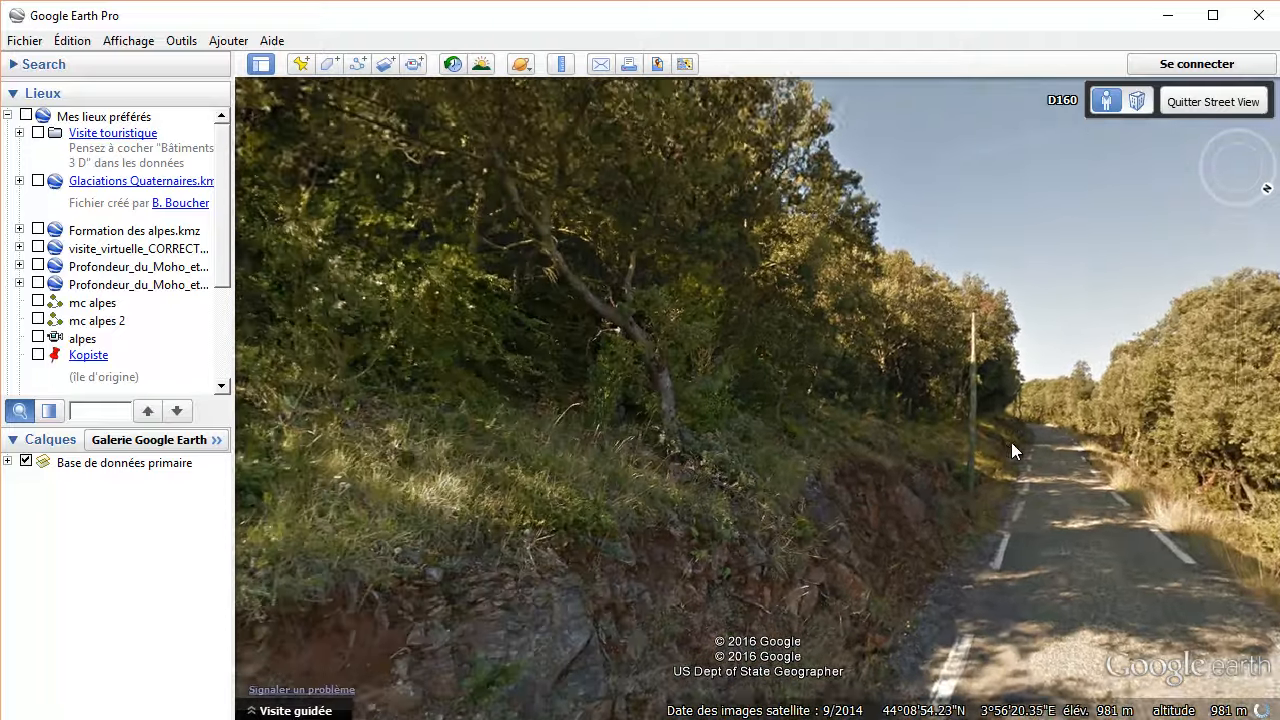
double_click(1011, 442)
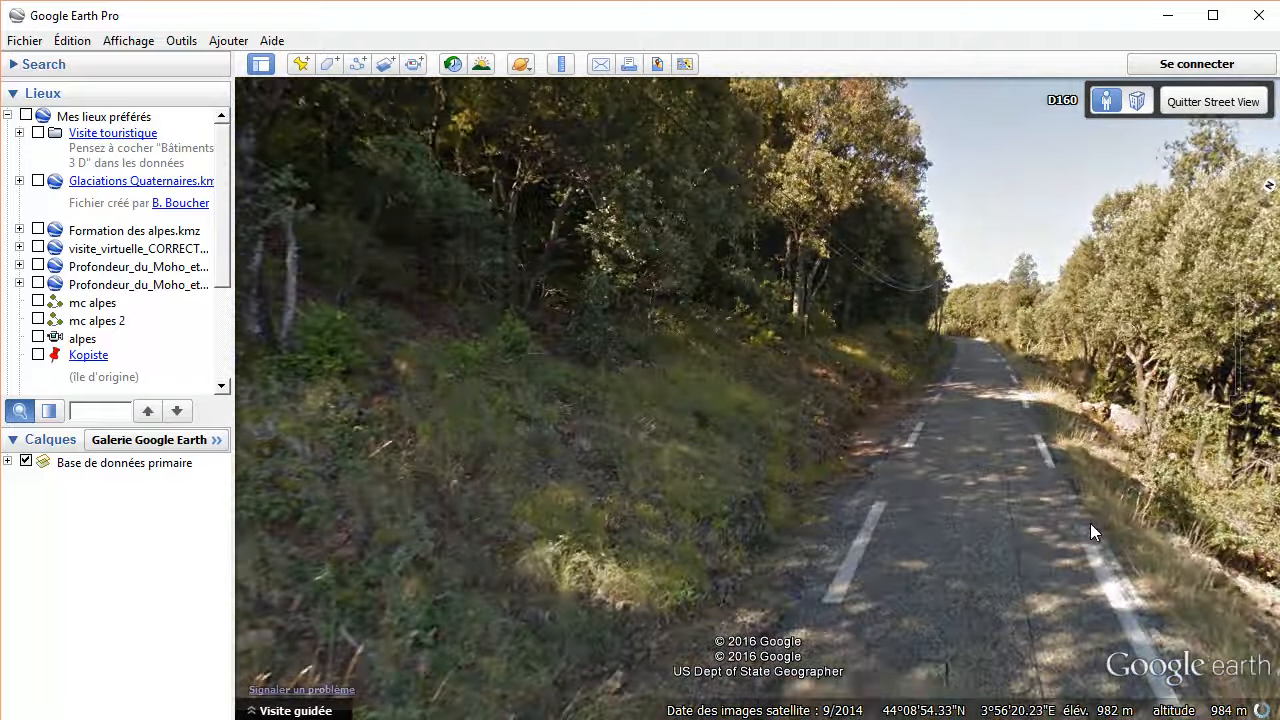
drag(1031, 383, 479, 370)
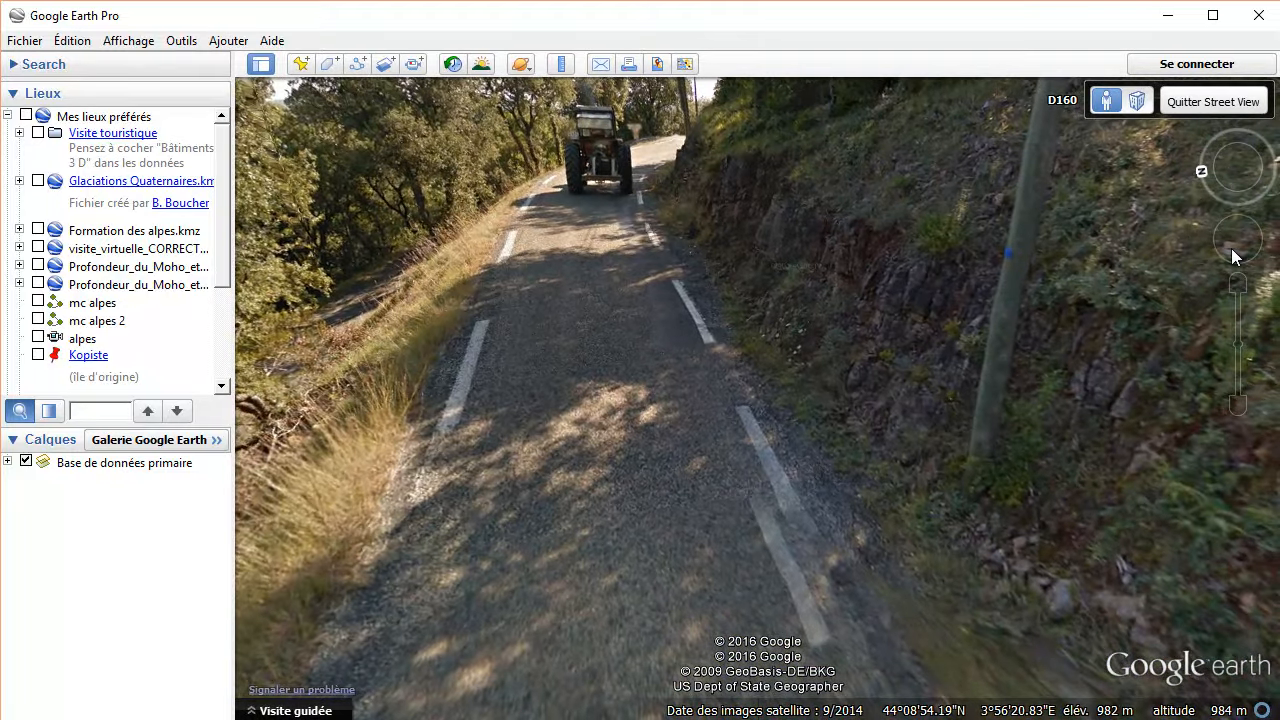
Step: Leave Street View and ground-level view, and zoom out to show the hills between Mandajors and Le Villaret
click(1195, 105)
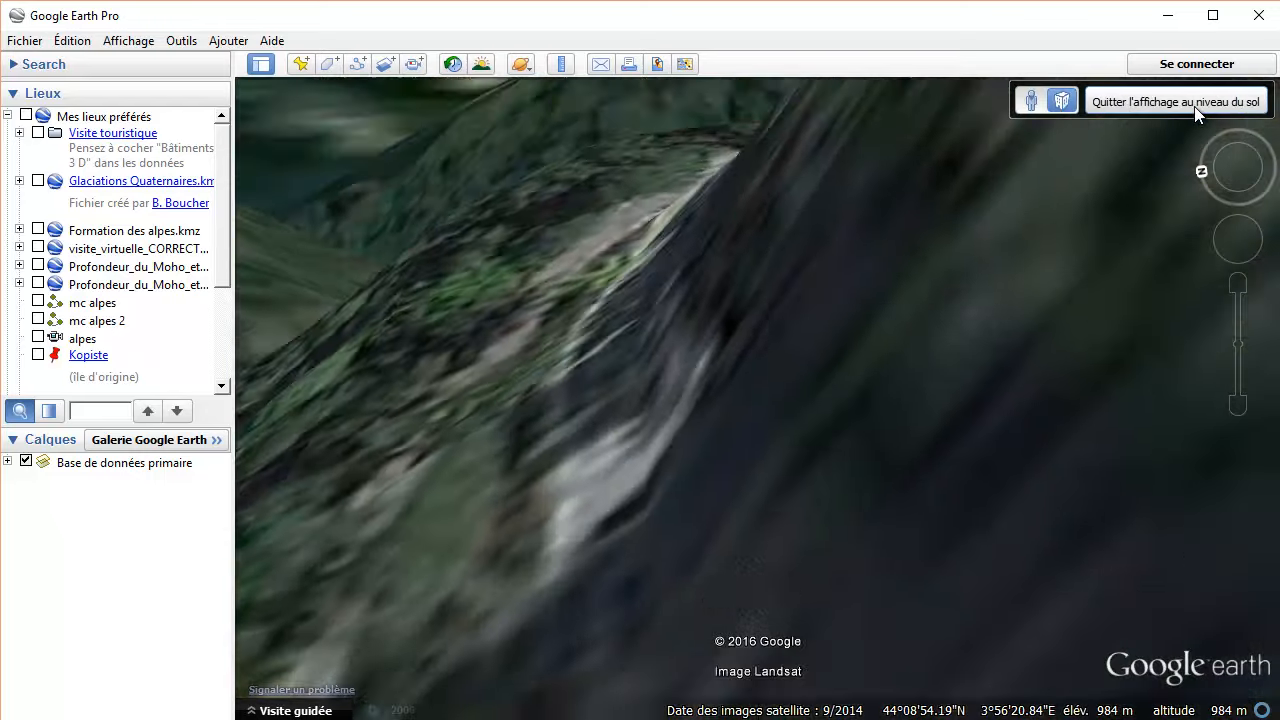
click(1194, 104)
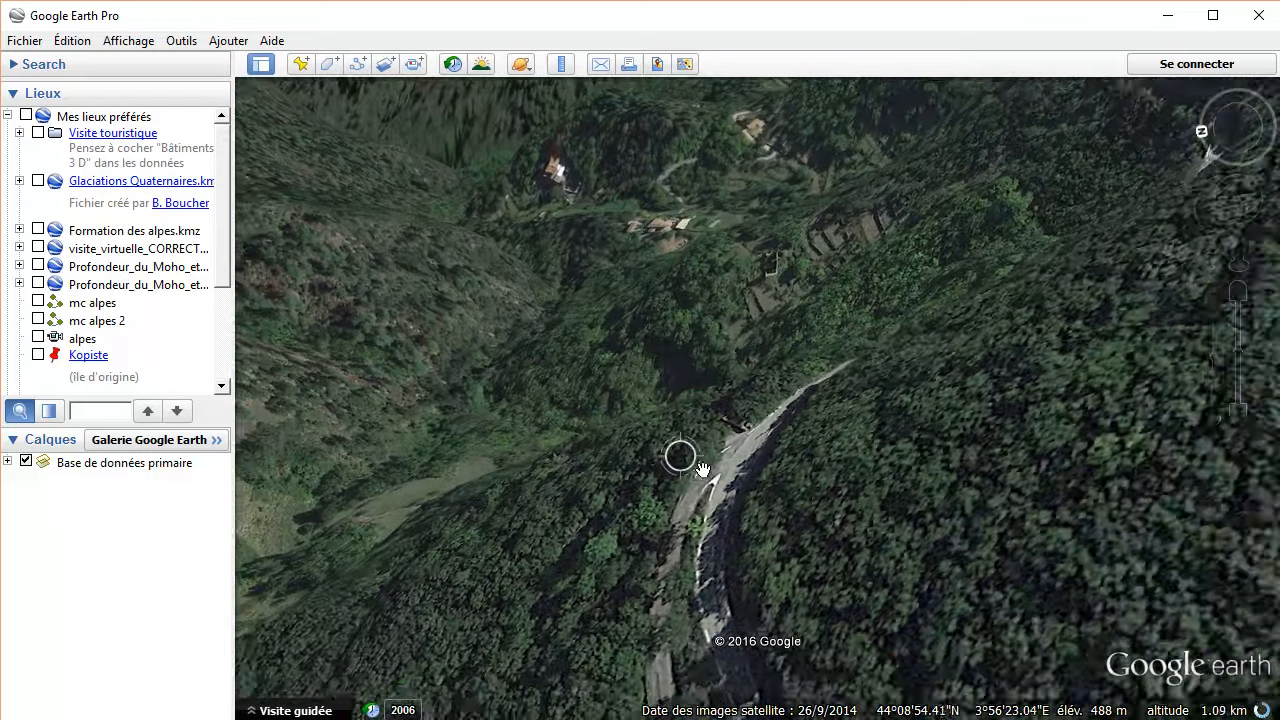
scroll(701, 470, down, 6)
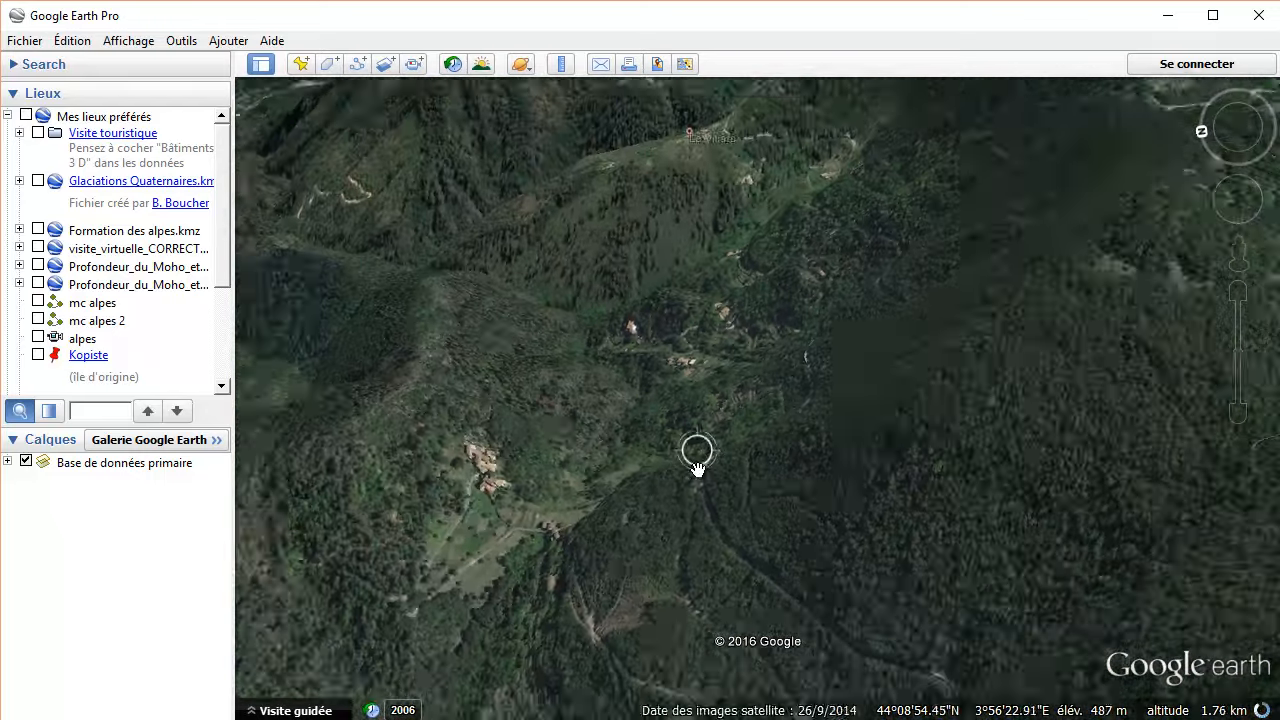
scroll(697, 468, down, 5)
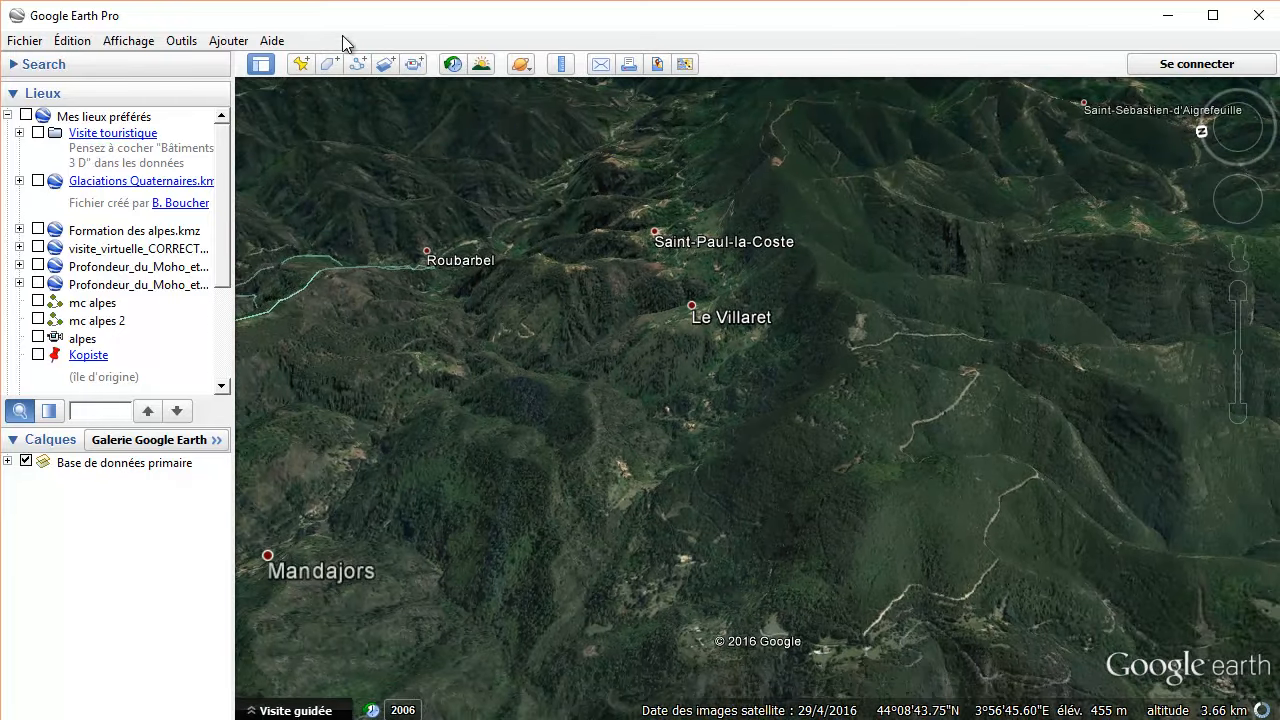
Step: Add a placemark between Mandajors and Le Villaret at about 44°9'13"N, 3°56'46"E and name it Campagne
click(300, 63)
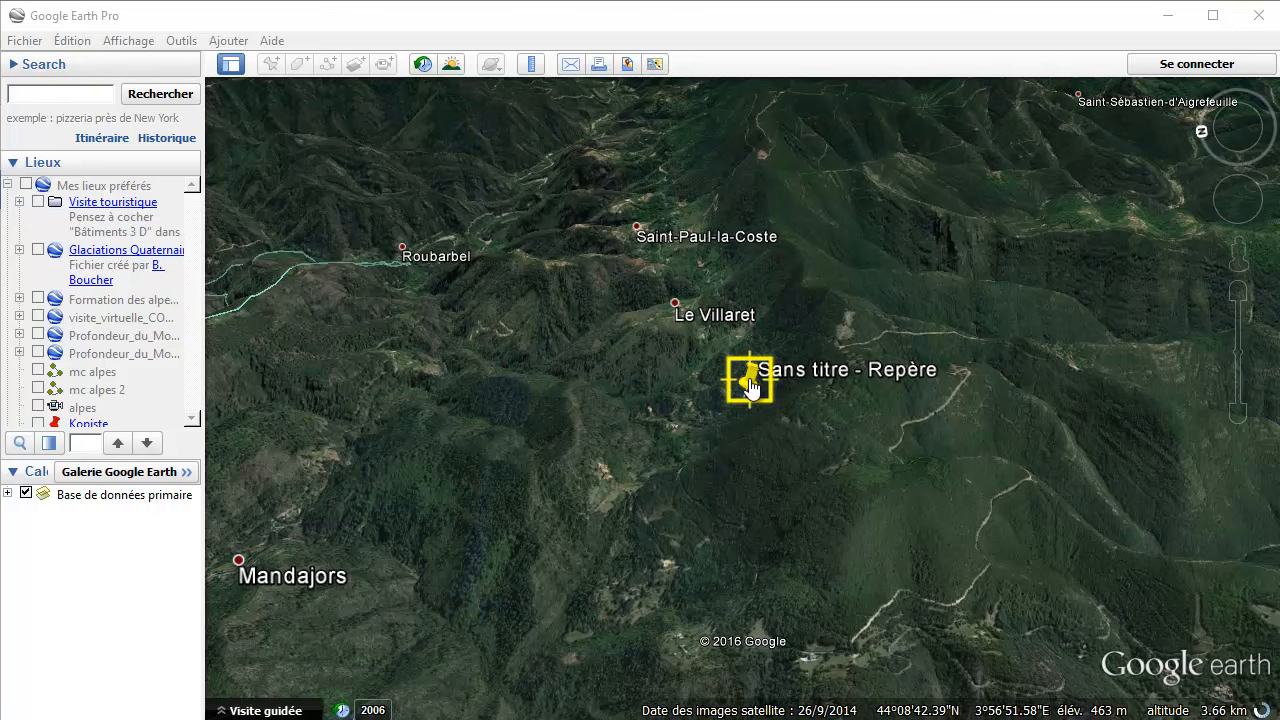
drag(749, 380, 698, 418)
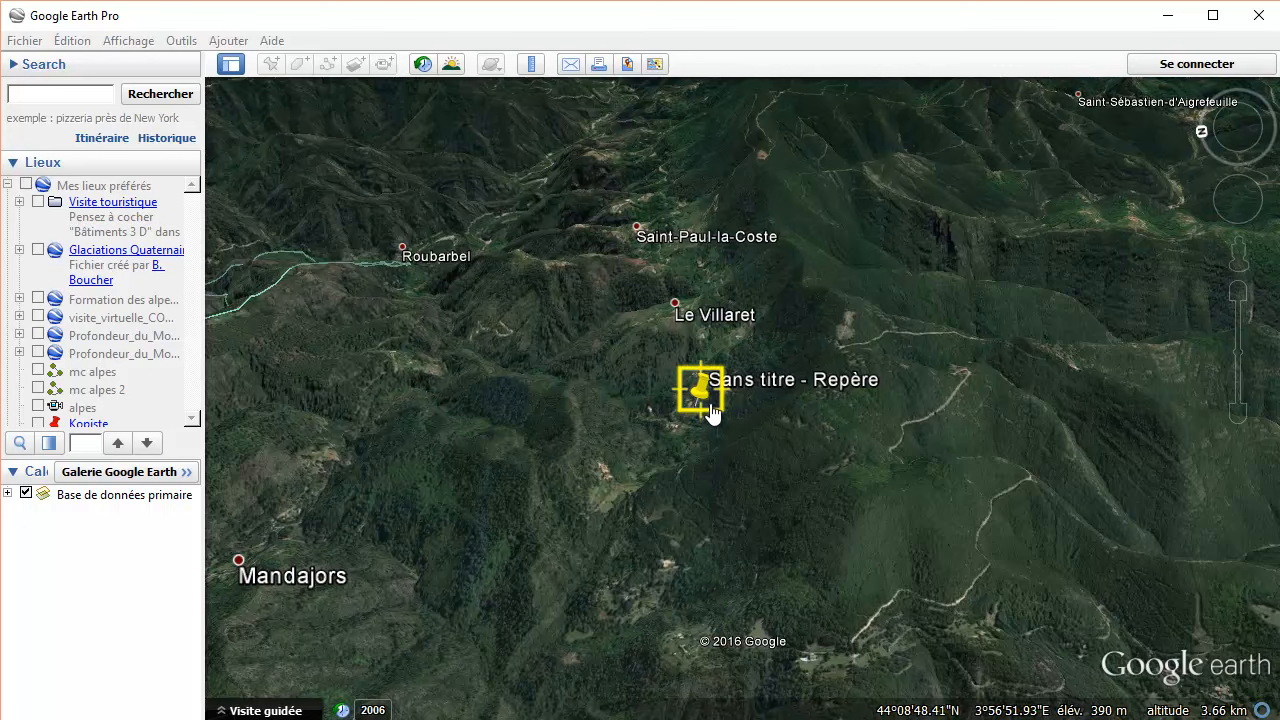
drag(705, 403, 552, 413)
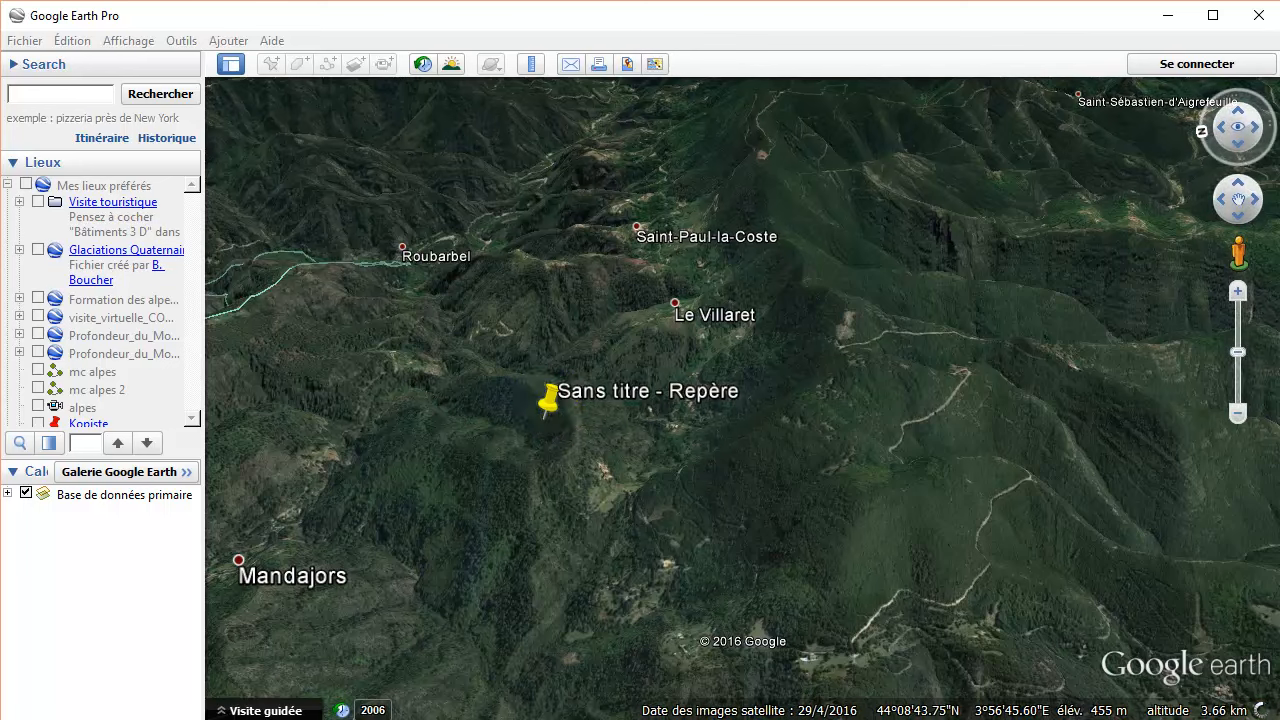
drag(1279, 385, 771, 125)
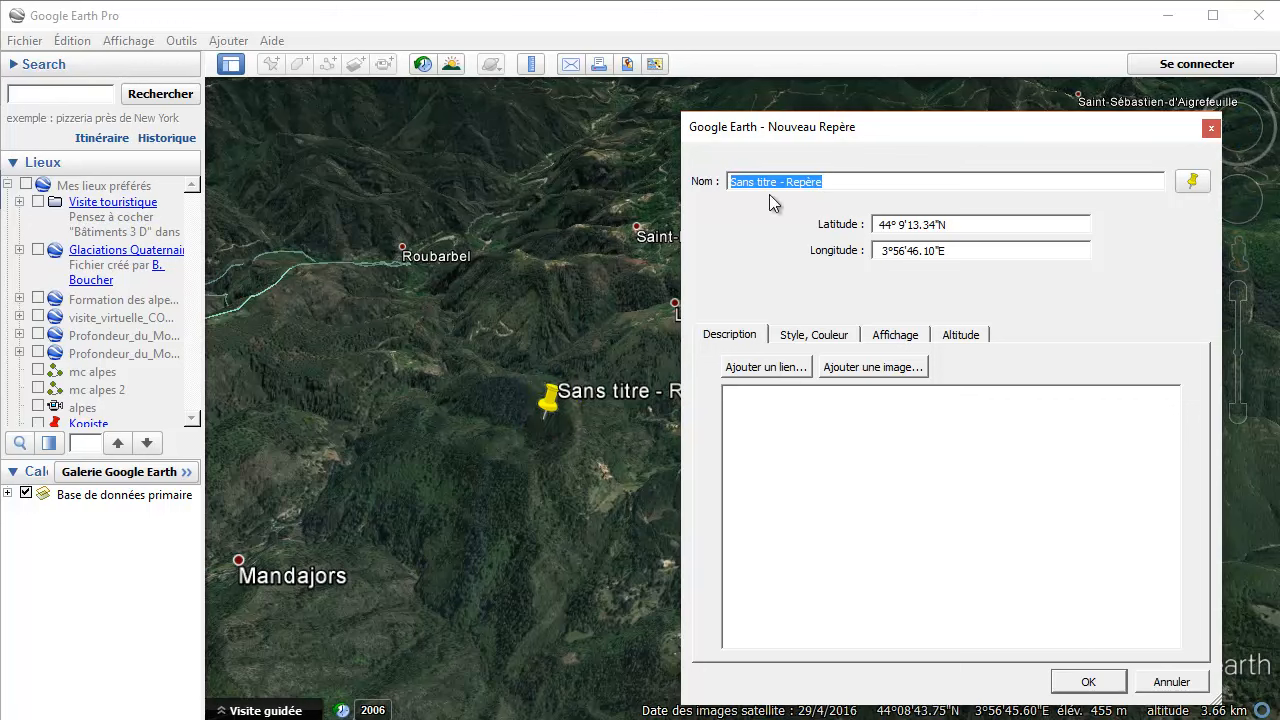
text(Campagne)
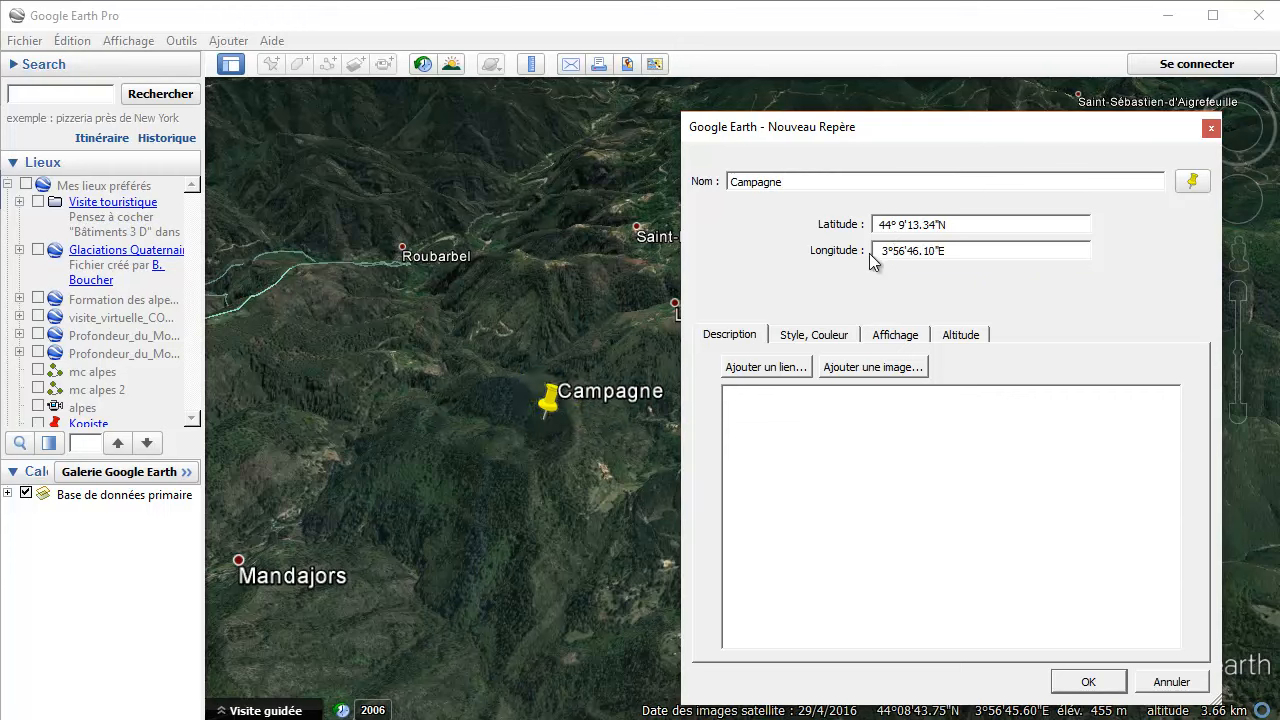
Step: Review the placemark's style and display settings, and try the blue arrow icon without applying it
click(803, 336)
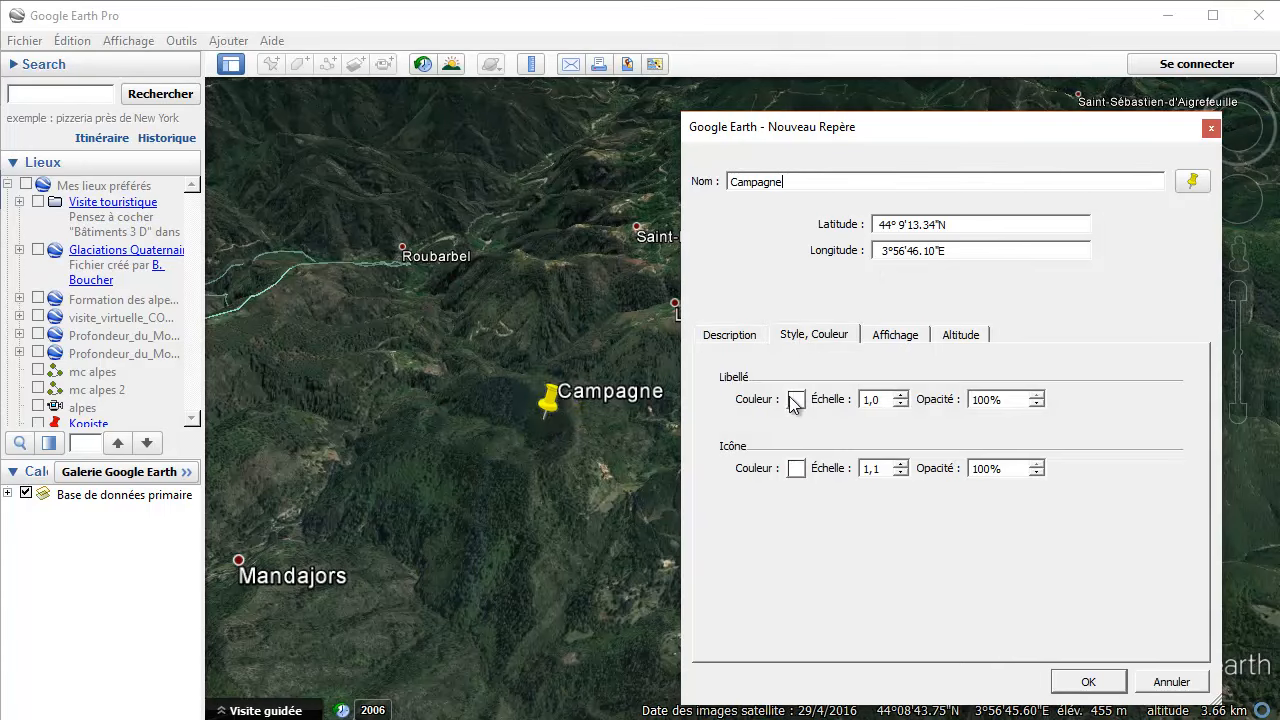
click(895, 338)
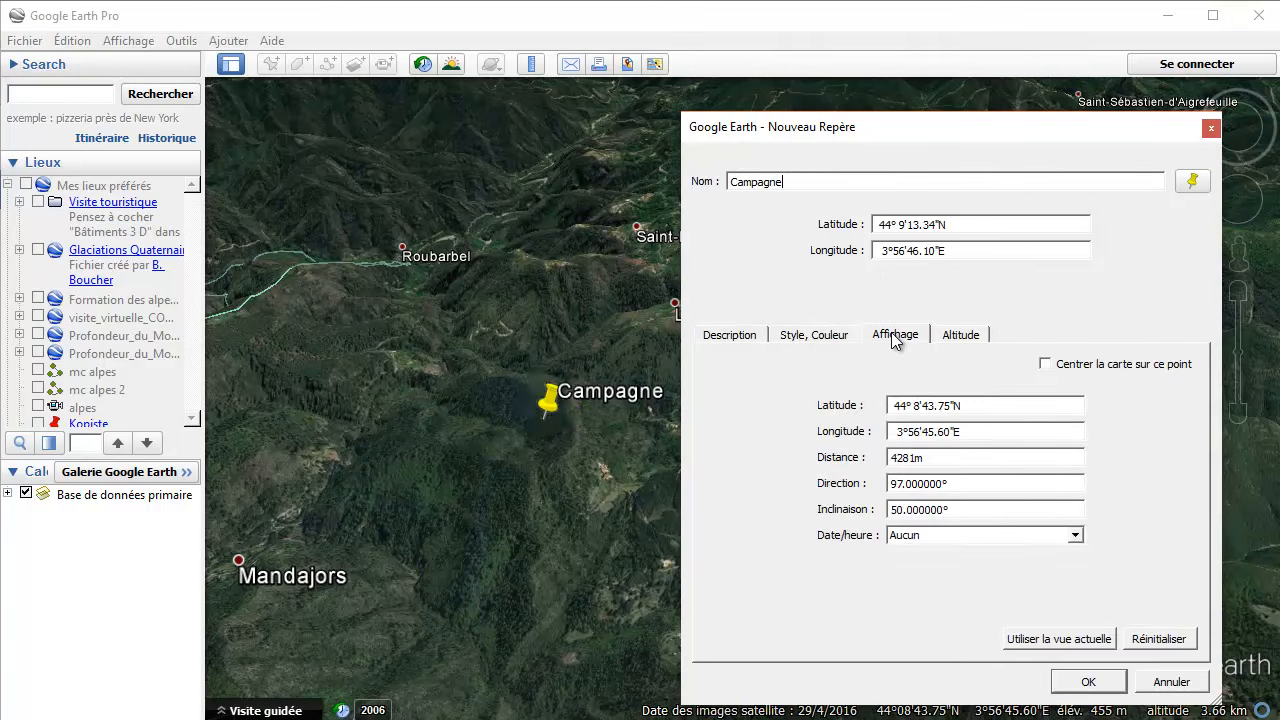
click(1200, 183)
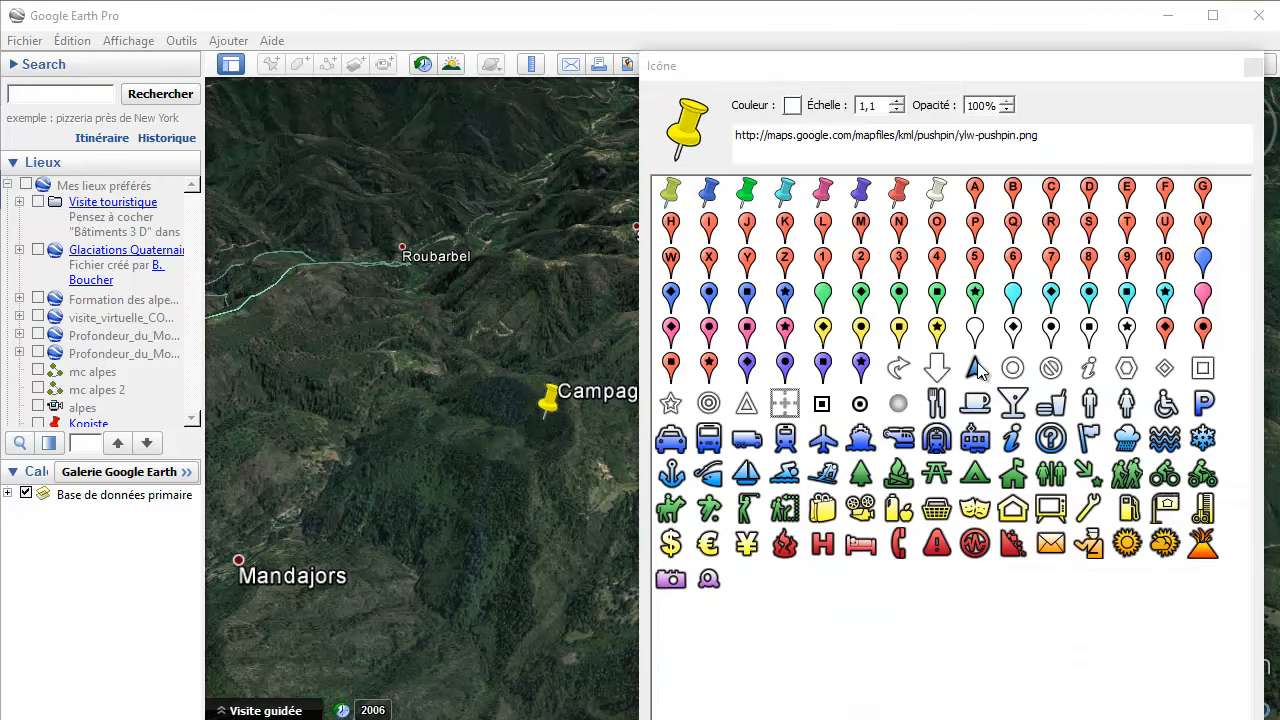
click(976, 367)
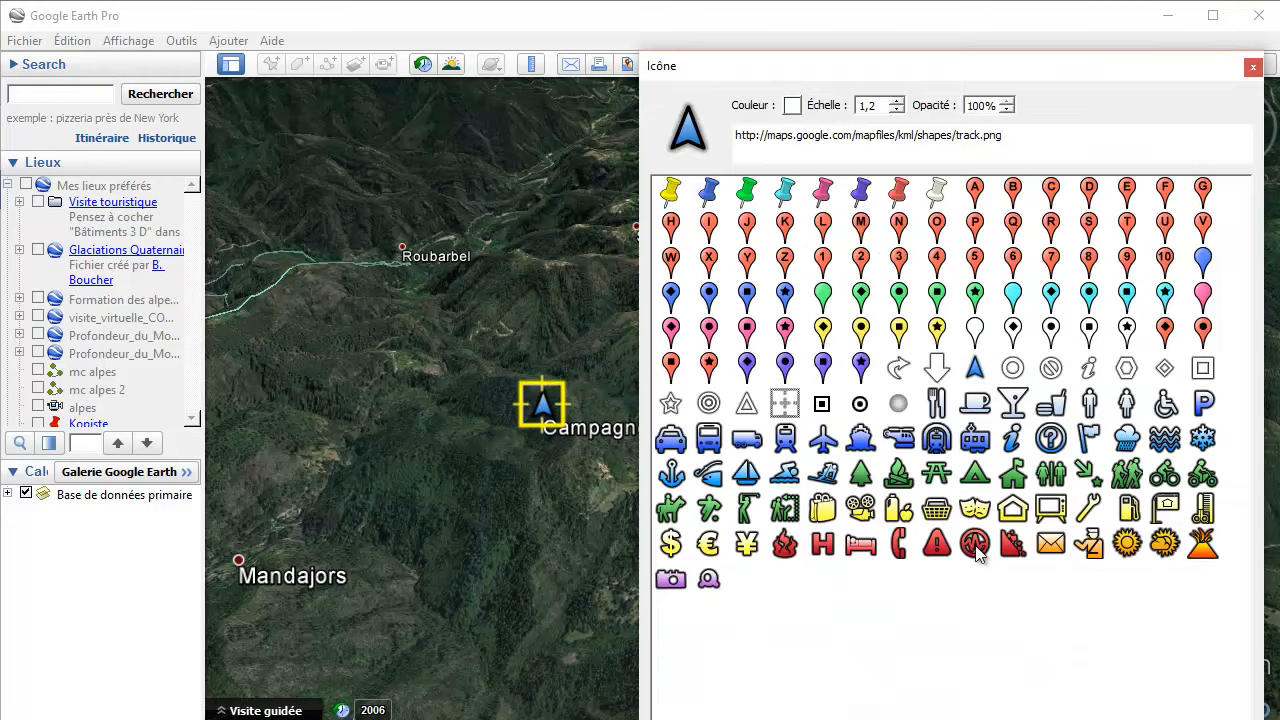
click(1251, 68)
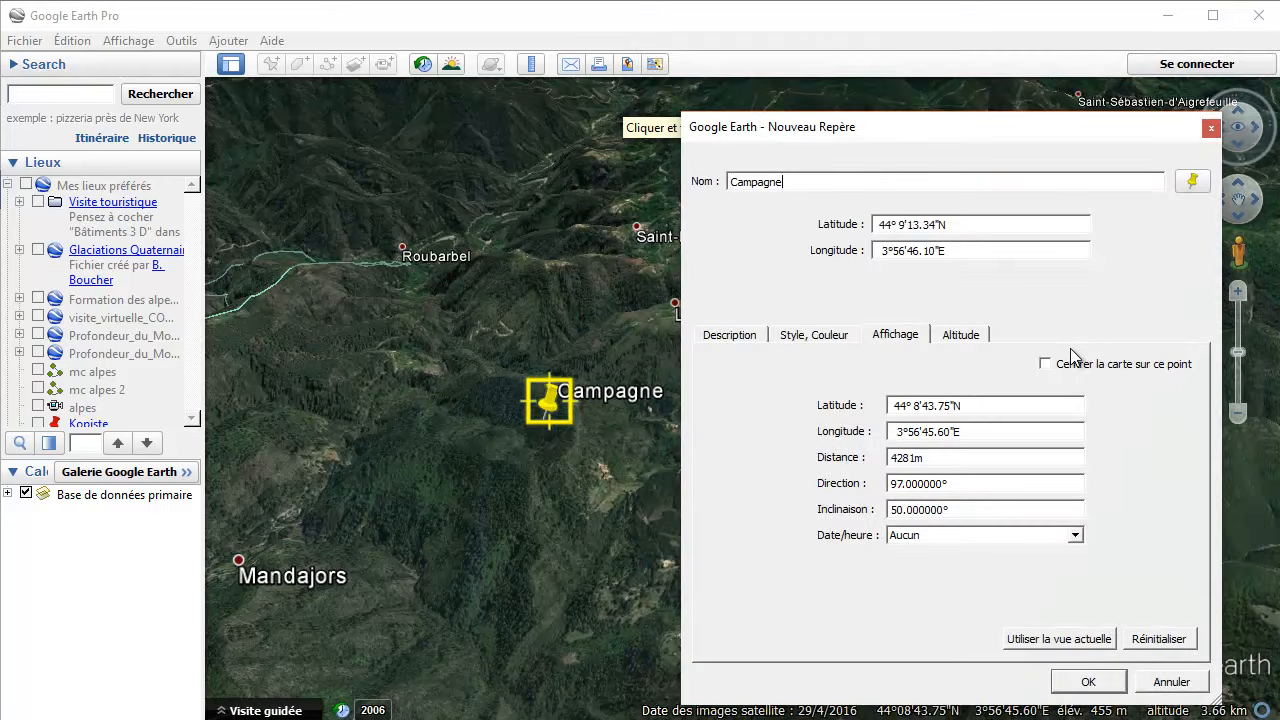
Step: Save the Campagne placemark in Lieux and reopen its properties for editing
click(1088, 682)
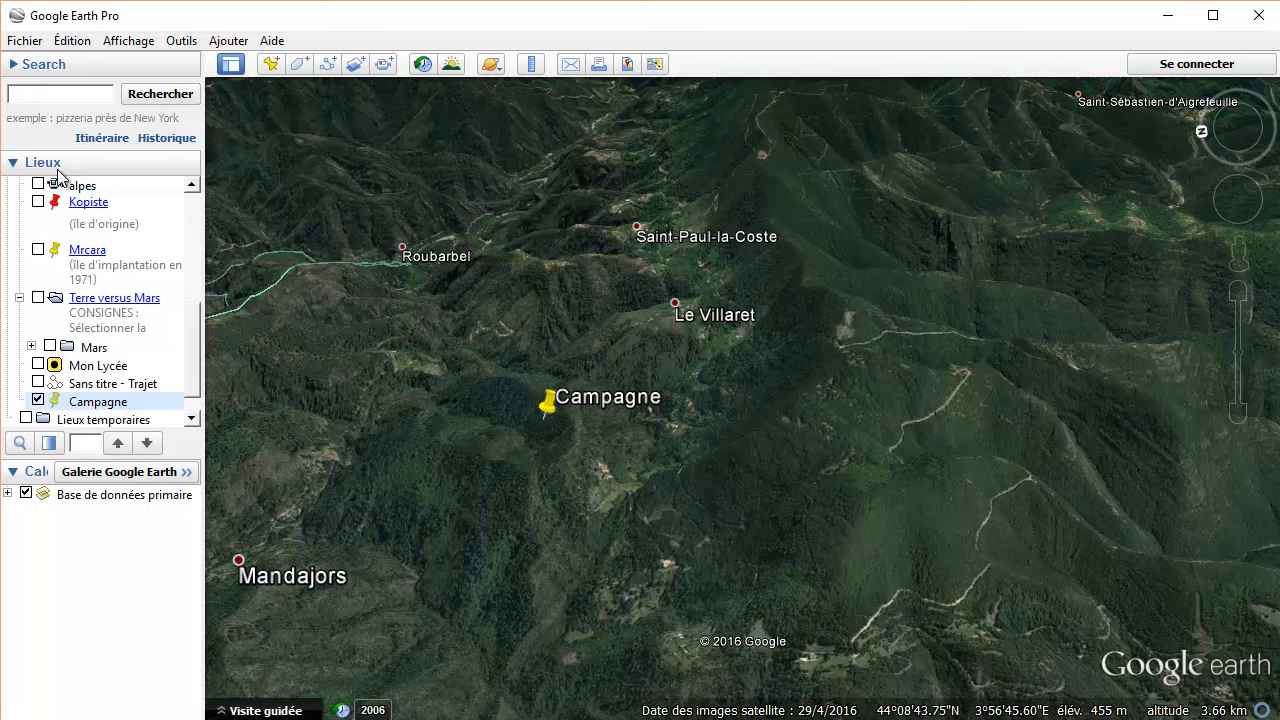
right_click(85, 402)
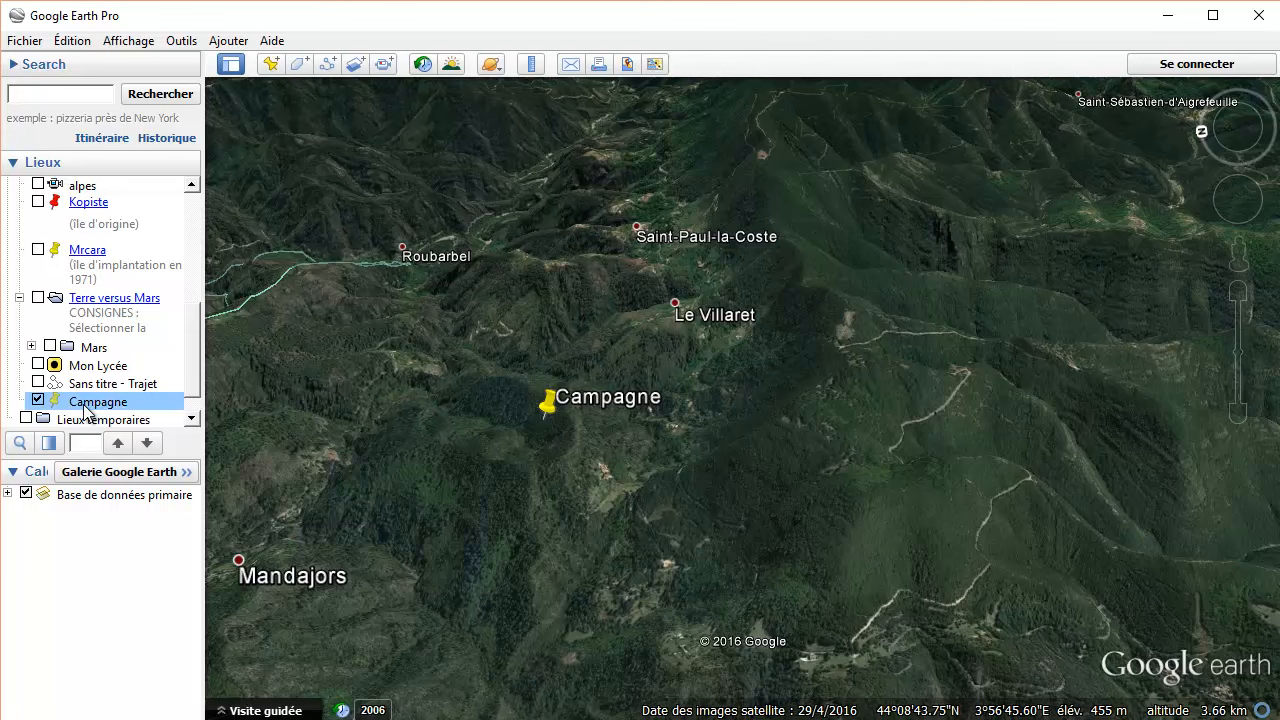
click(135, 719)
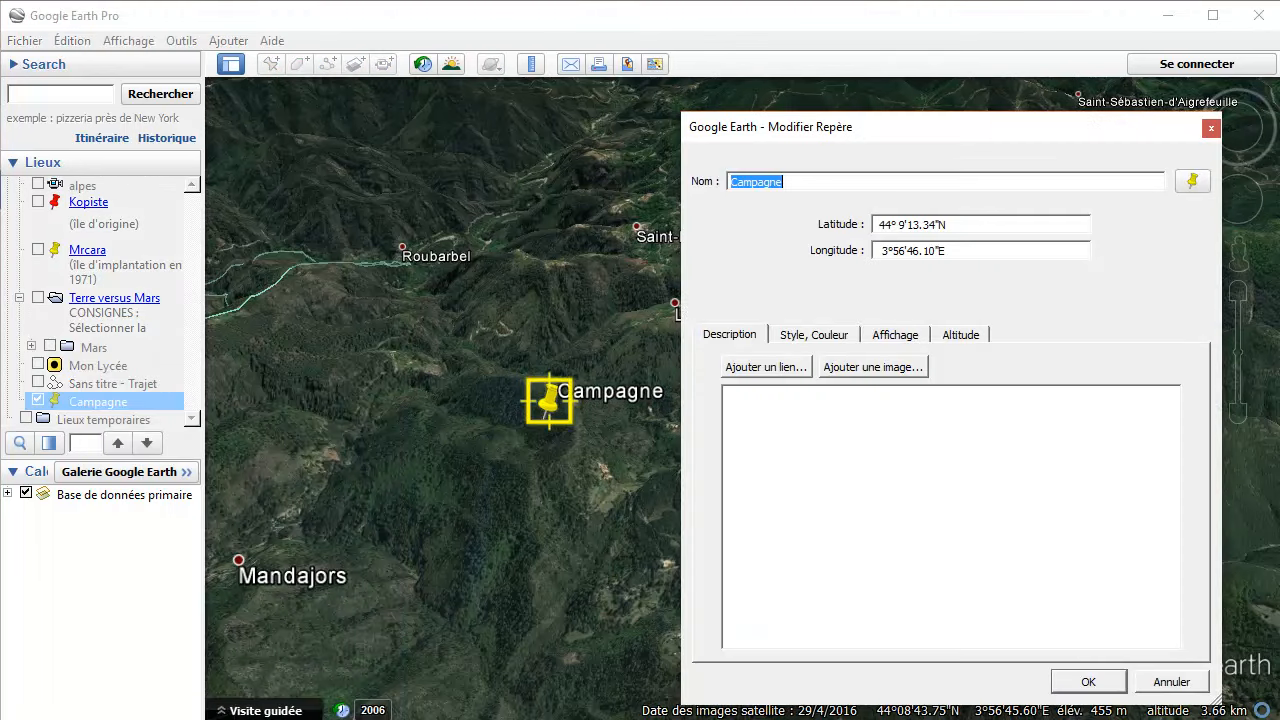
Step: Move the Campagne placemark to about 44°9'51"N, 3°57'15"E, change its icon to the purple star marker, and save it
drag(553, 415, 332, 385)
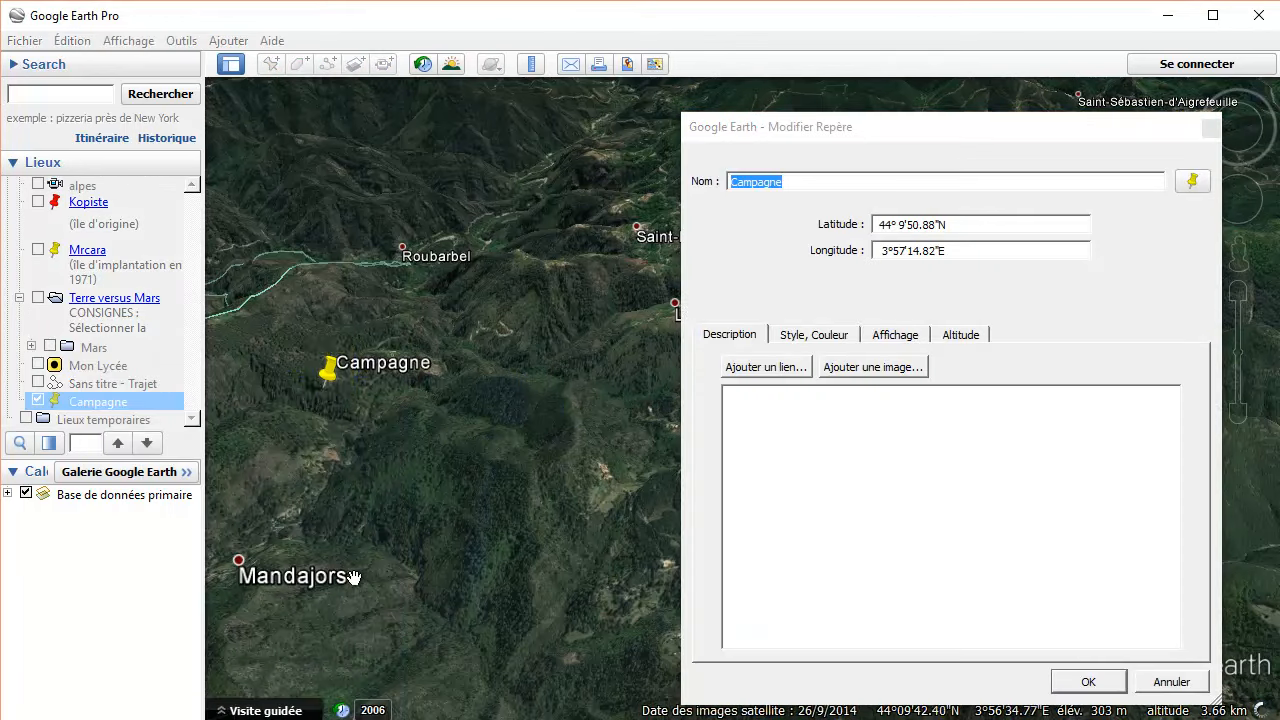
click(1192, 182)
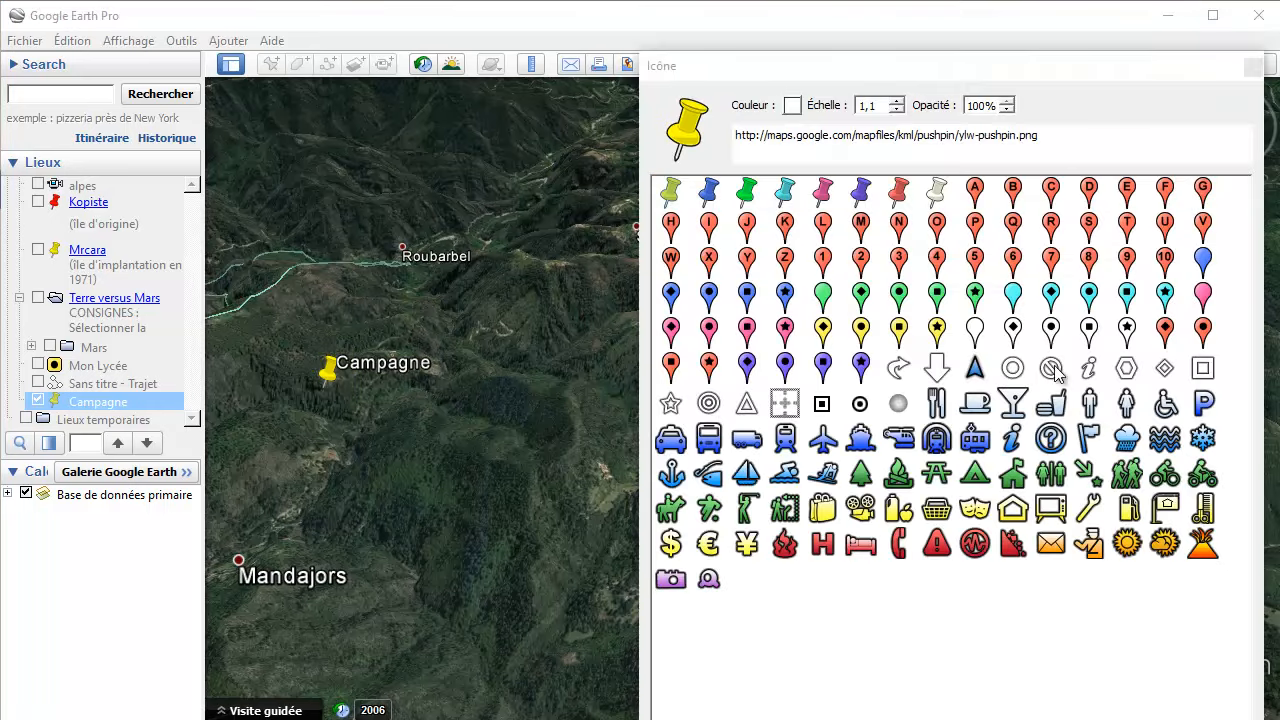
click(861, 367)
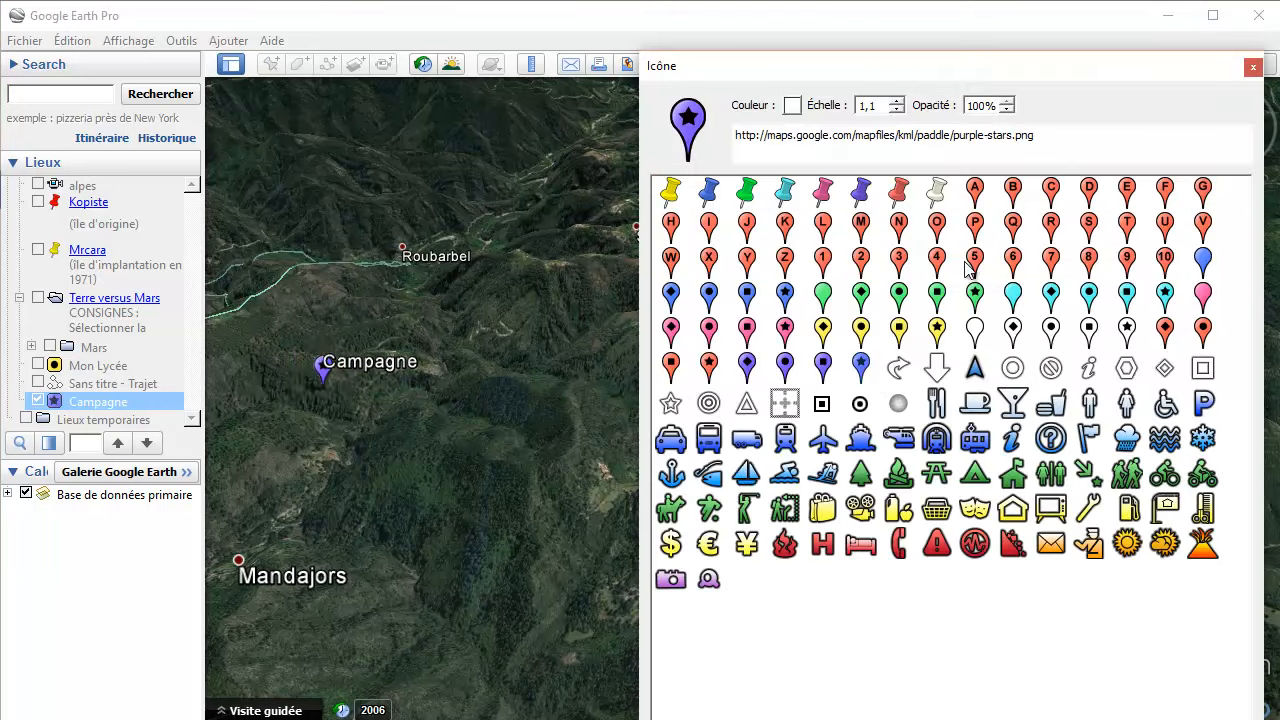
drag(836, 68, 738, 16)
click(1017, 697)
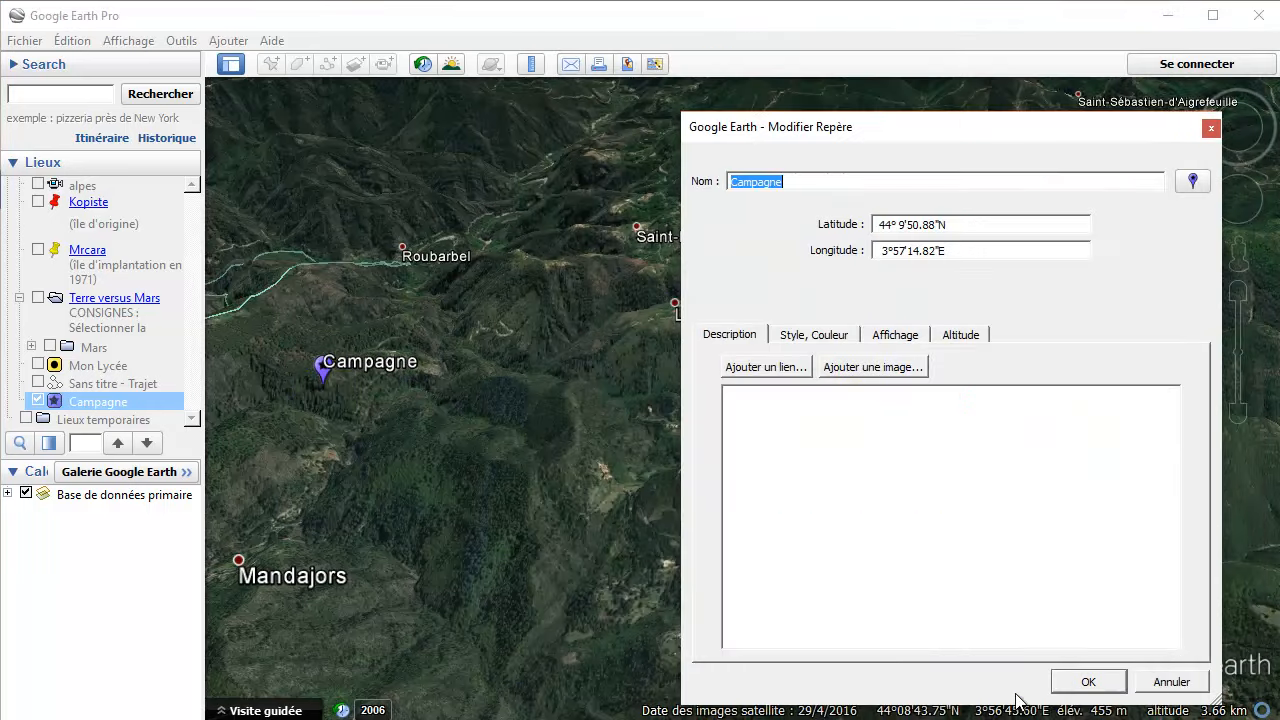
click(1088, 682)
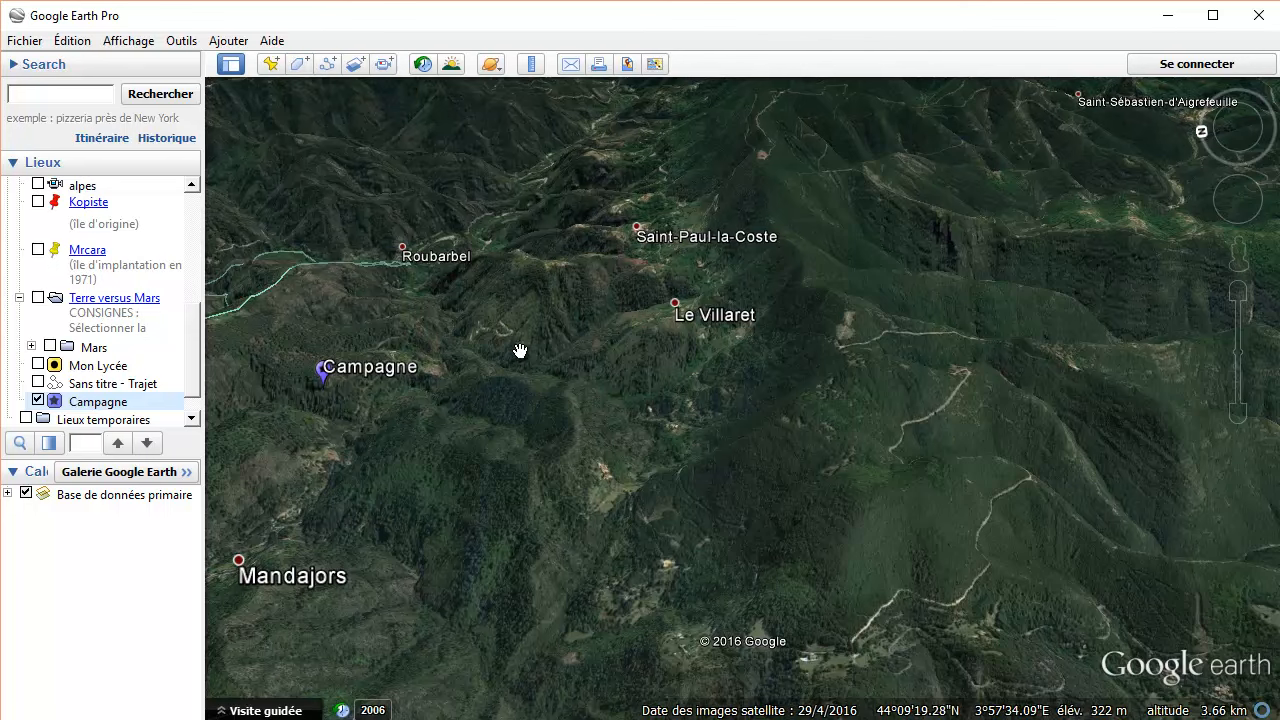
Step: Search for Colombes and bring the large building complex between the highway and the stadium into close view
scroll(522, 352, down, 5)
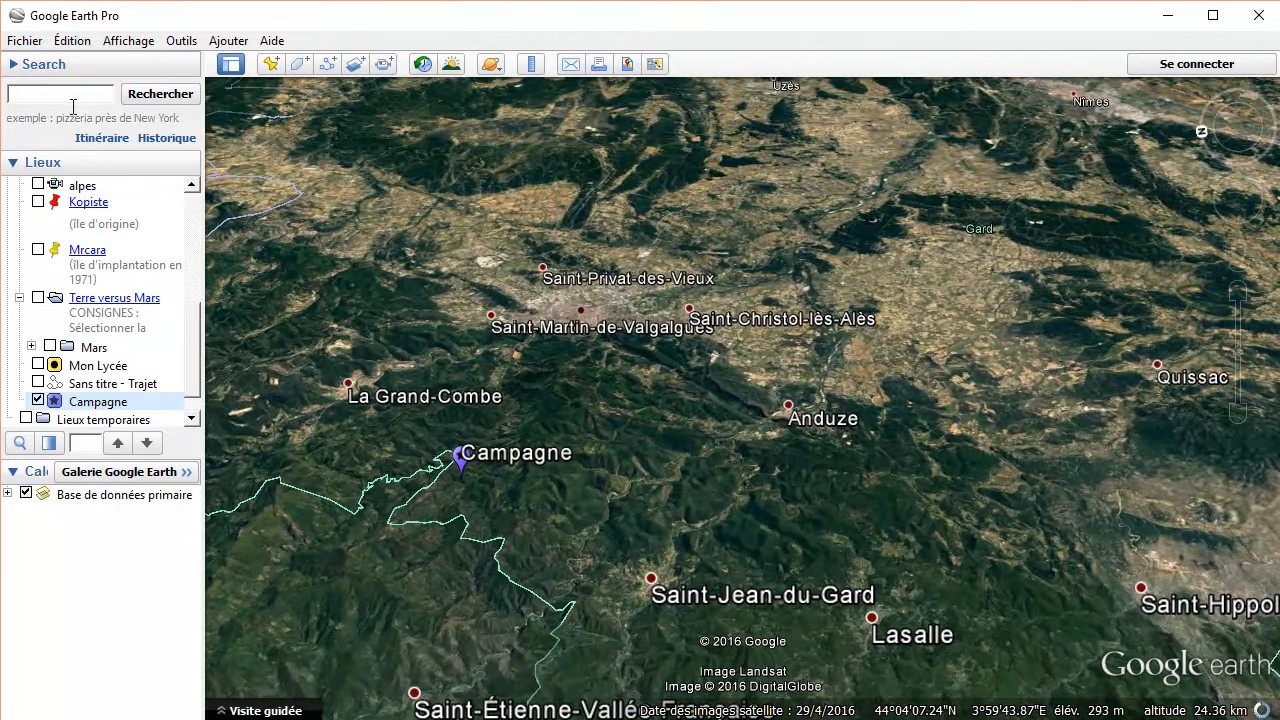
click(70, 96)
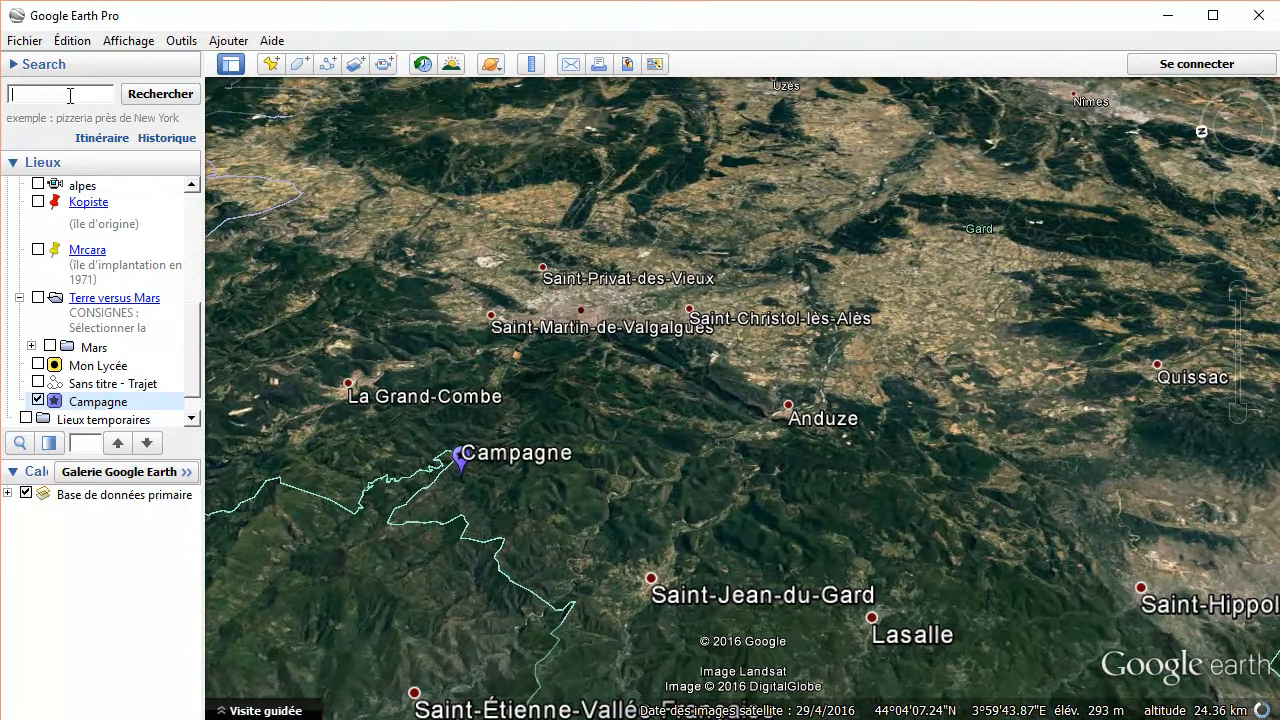
text(colomb)
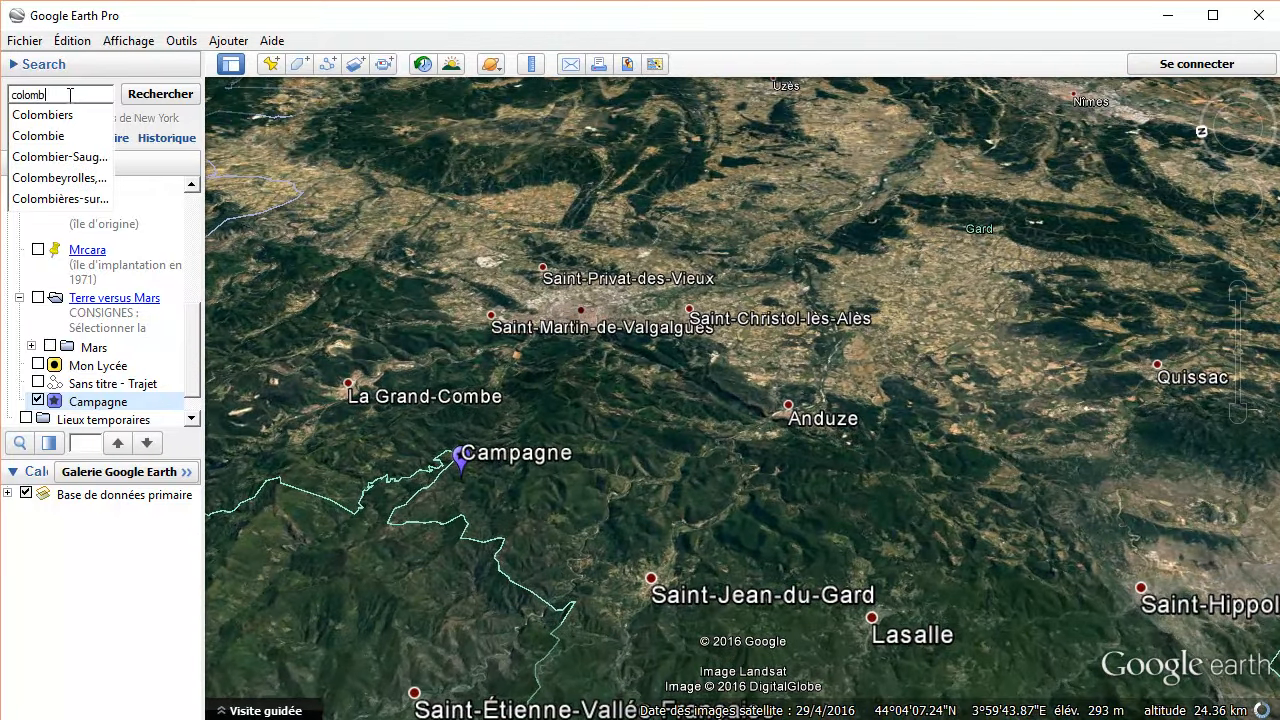
text(es)
key(Return)
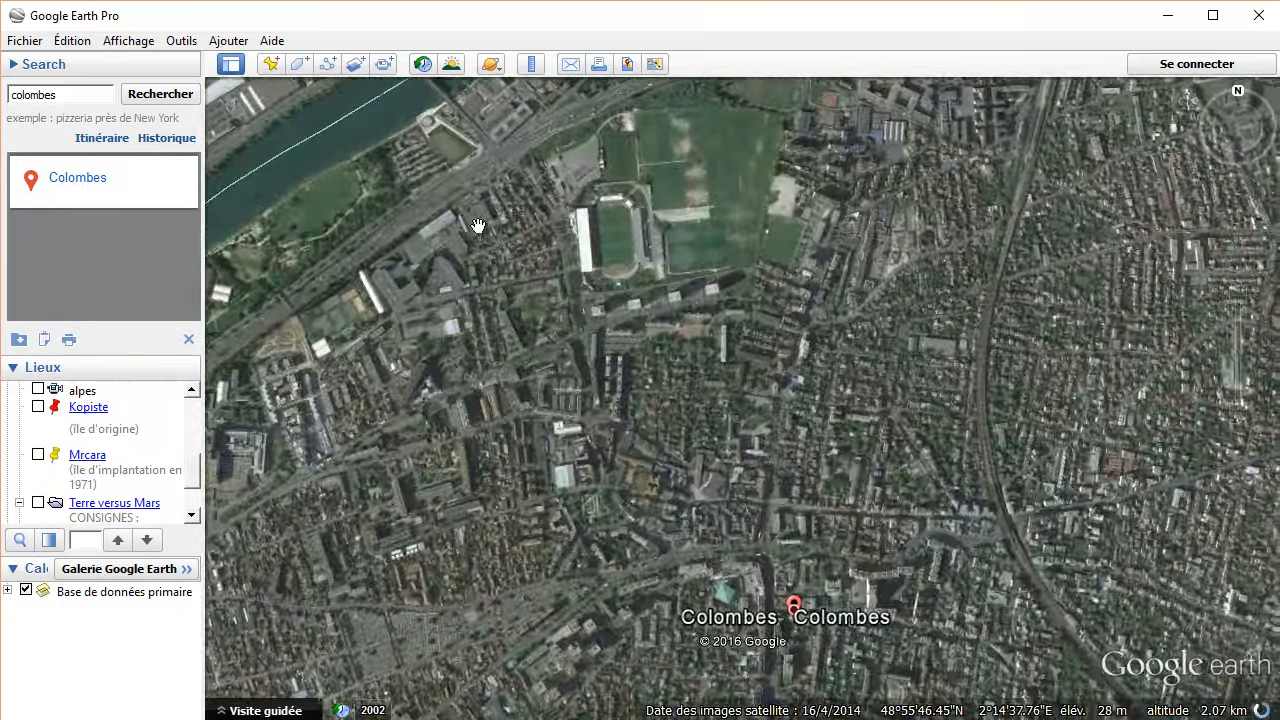
drag(478, 226, 623, 386)
scroll(817, 480, up, 2)
drag(870, 560, 769, 428)
scroll(768, 419, up, 2)
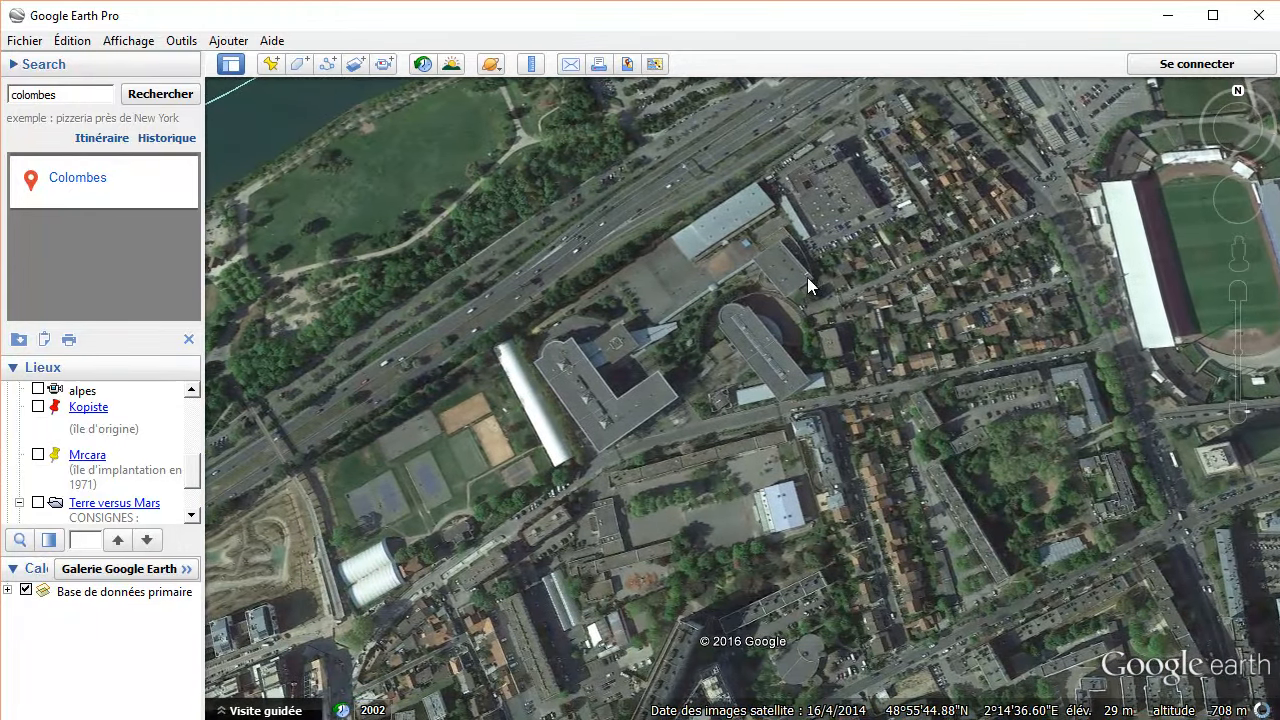
Step: Draw a new polygon around the building complex between the highway and the street, leaving out the curved building beside it
click(299, 64)
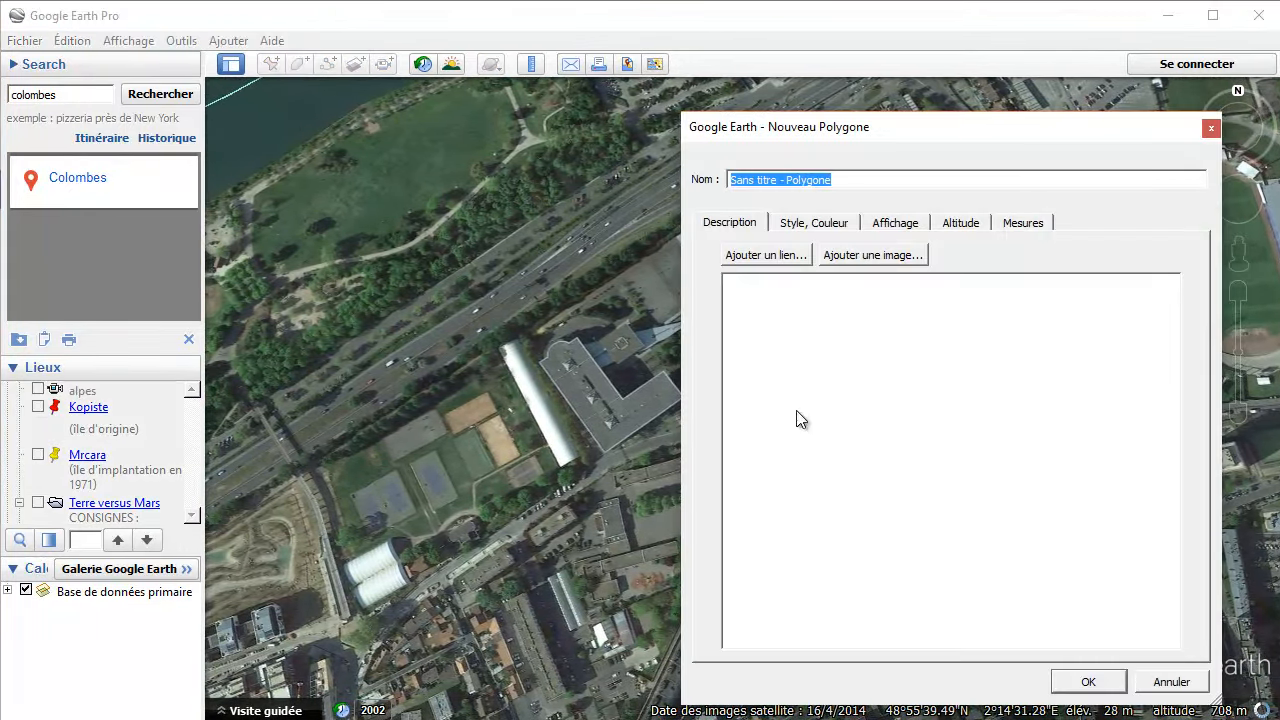
drag(880, 126, 99, 103)
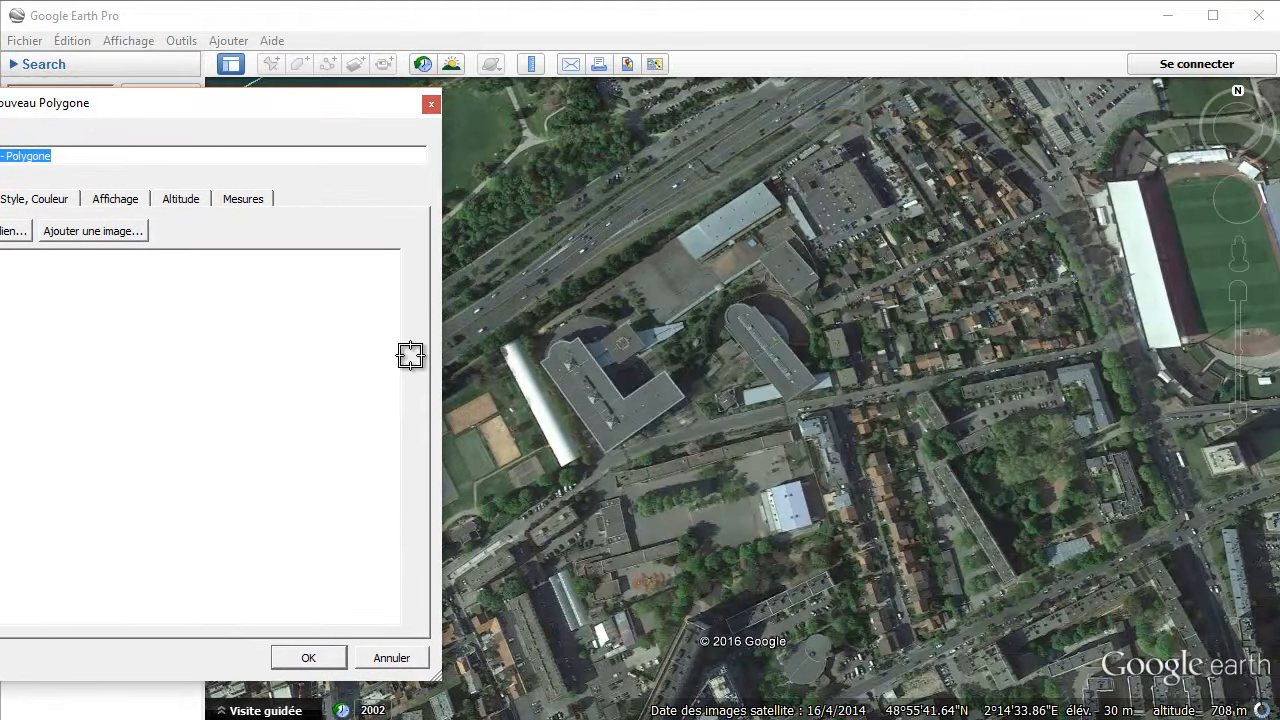
click(519, 341)
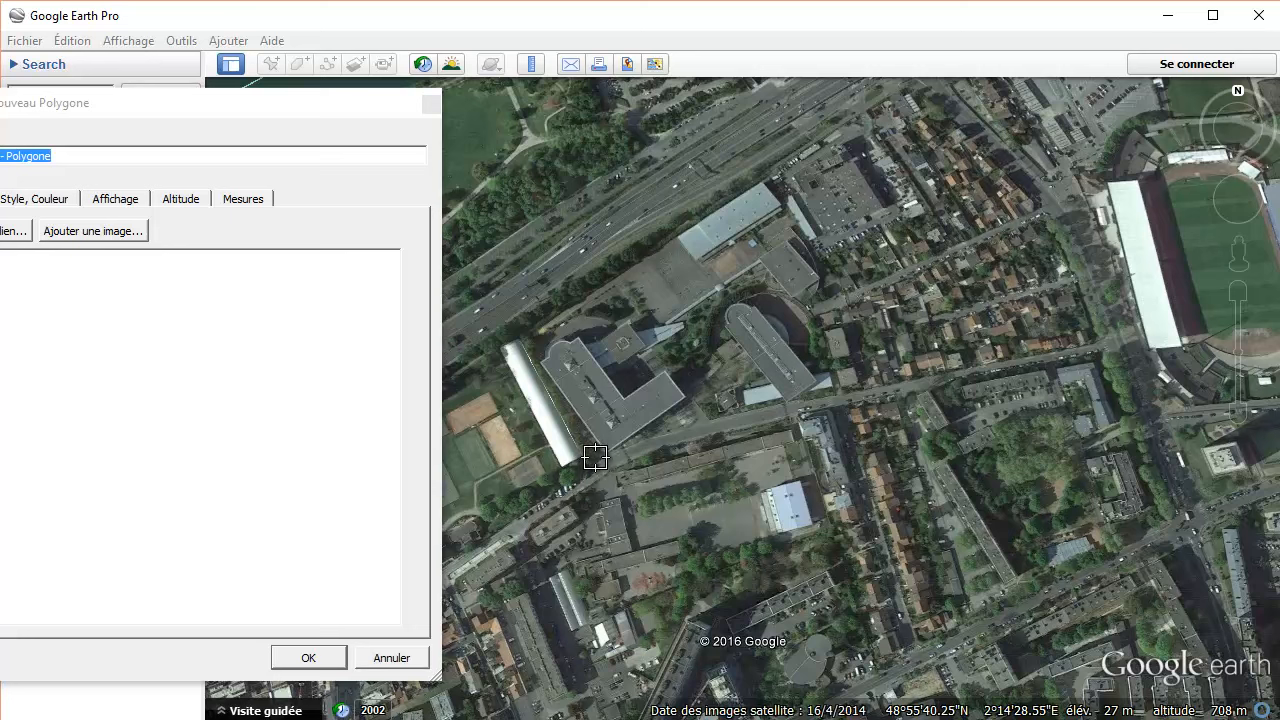
click(633, 449)
click(655, 441)
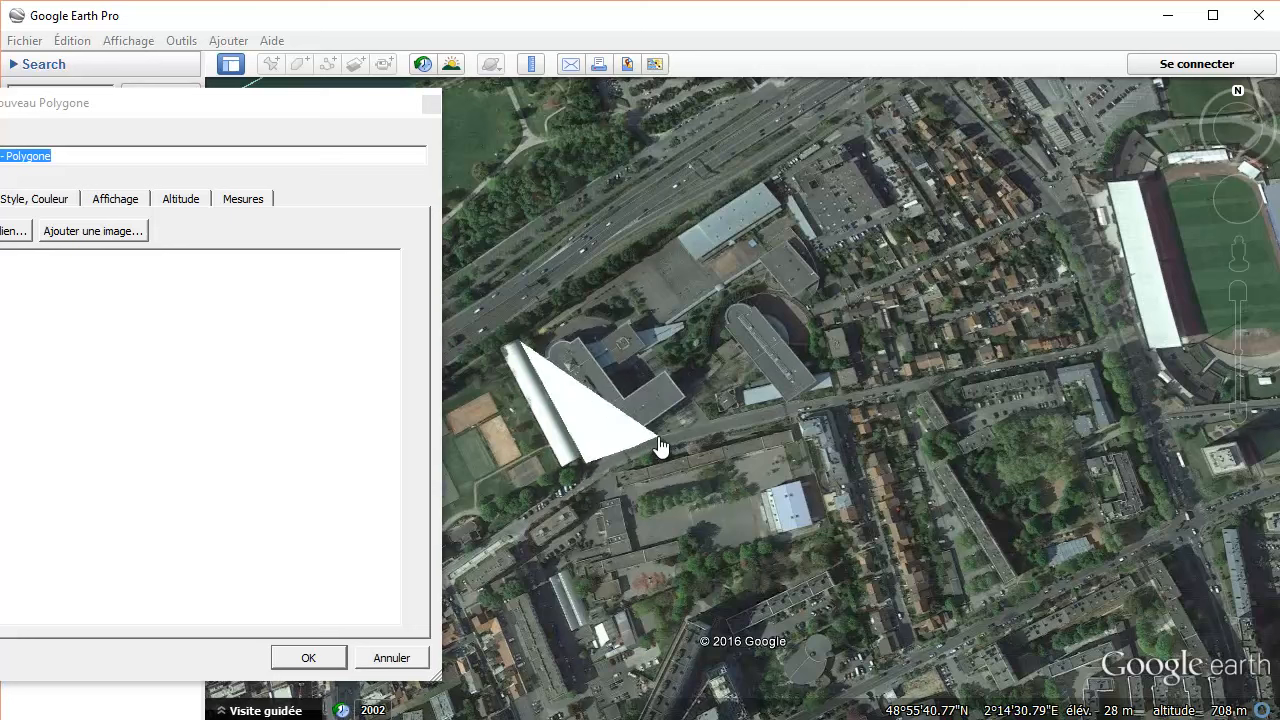
click(705, 421)
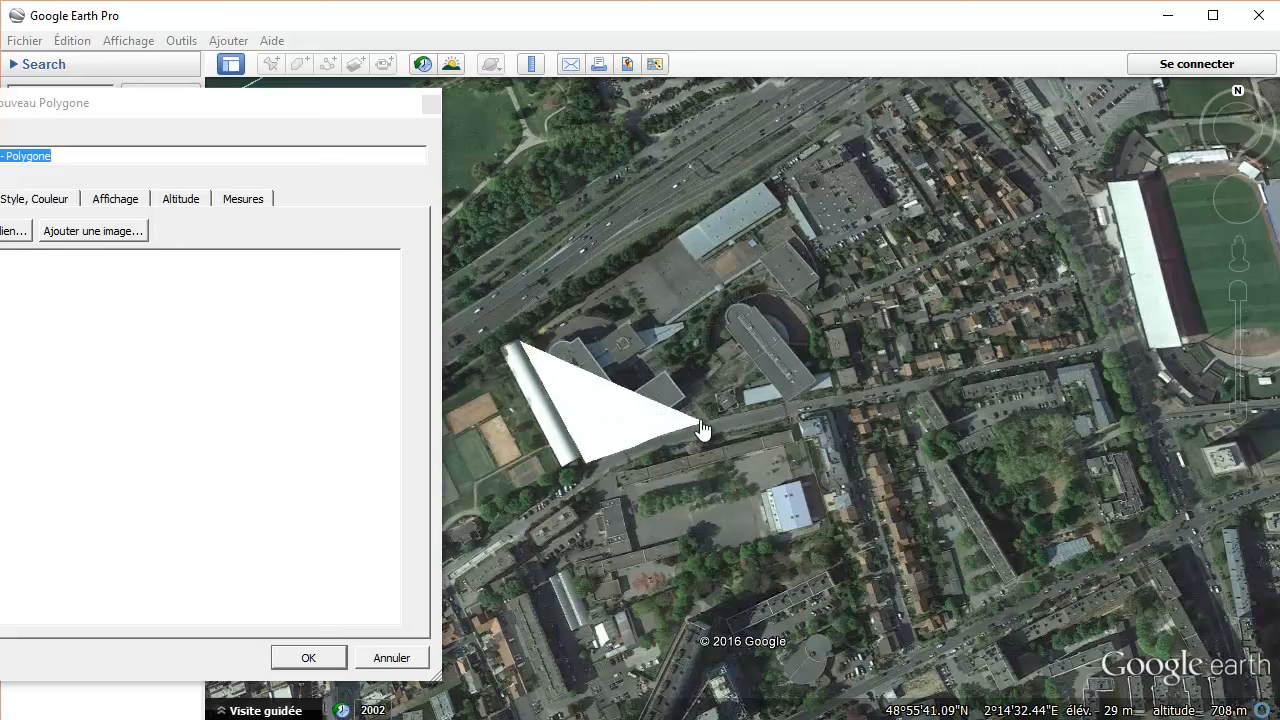
click(713, 371)
click(705, 348)
click(724, 299)
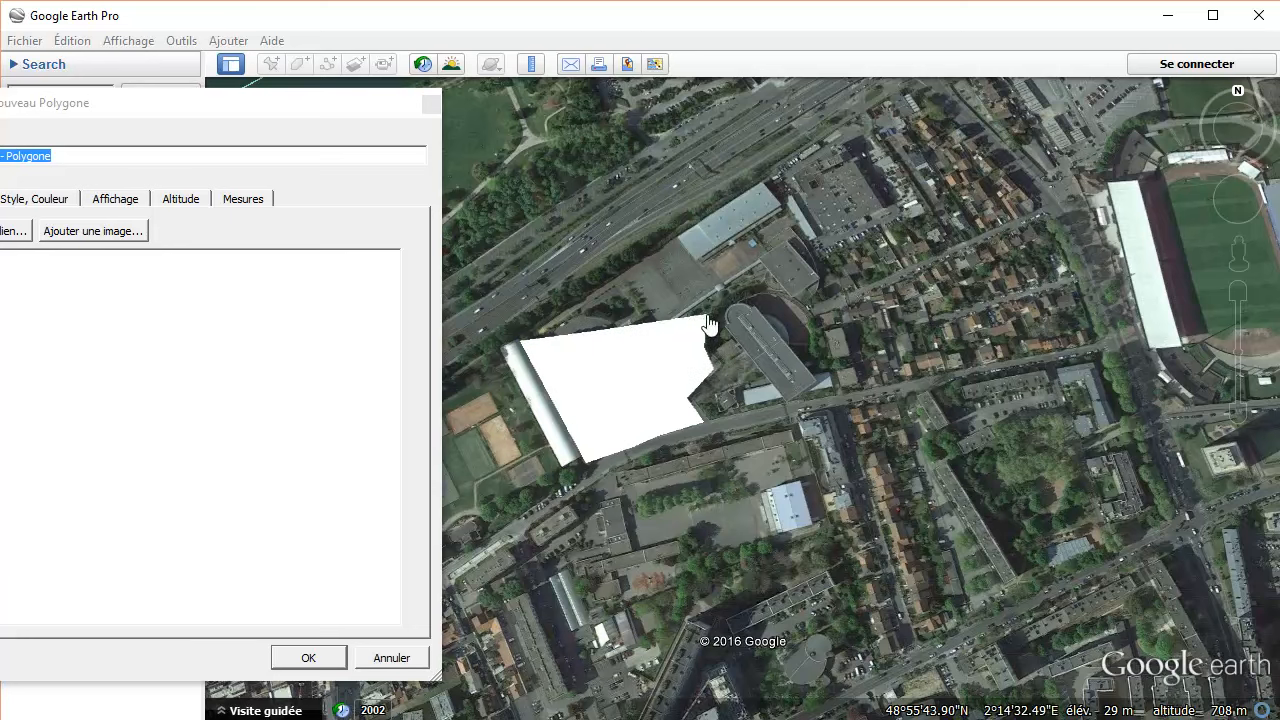
click(781, 299)
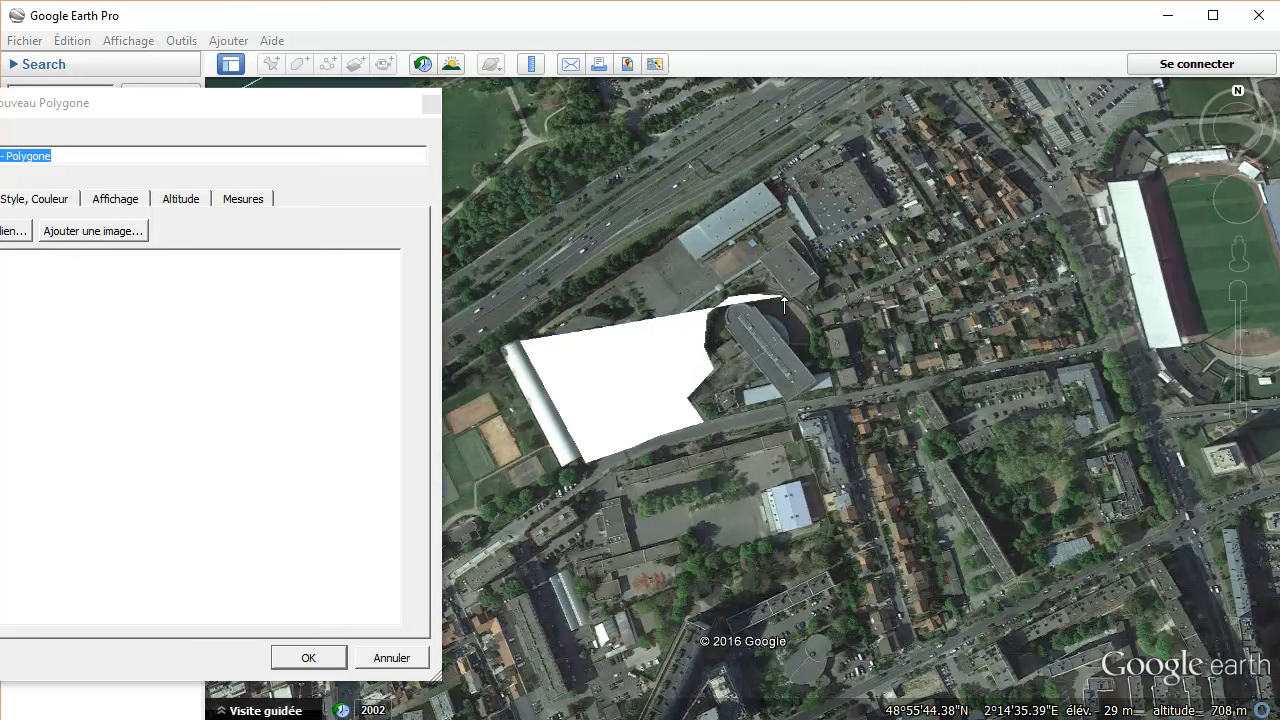
click(795, 304)
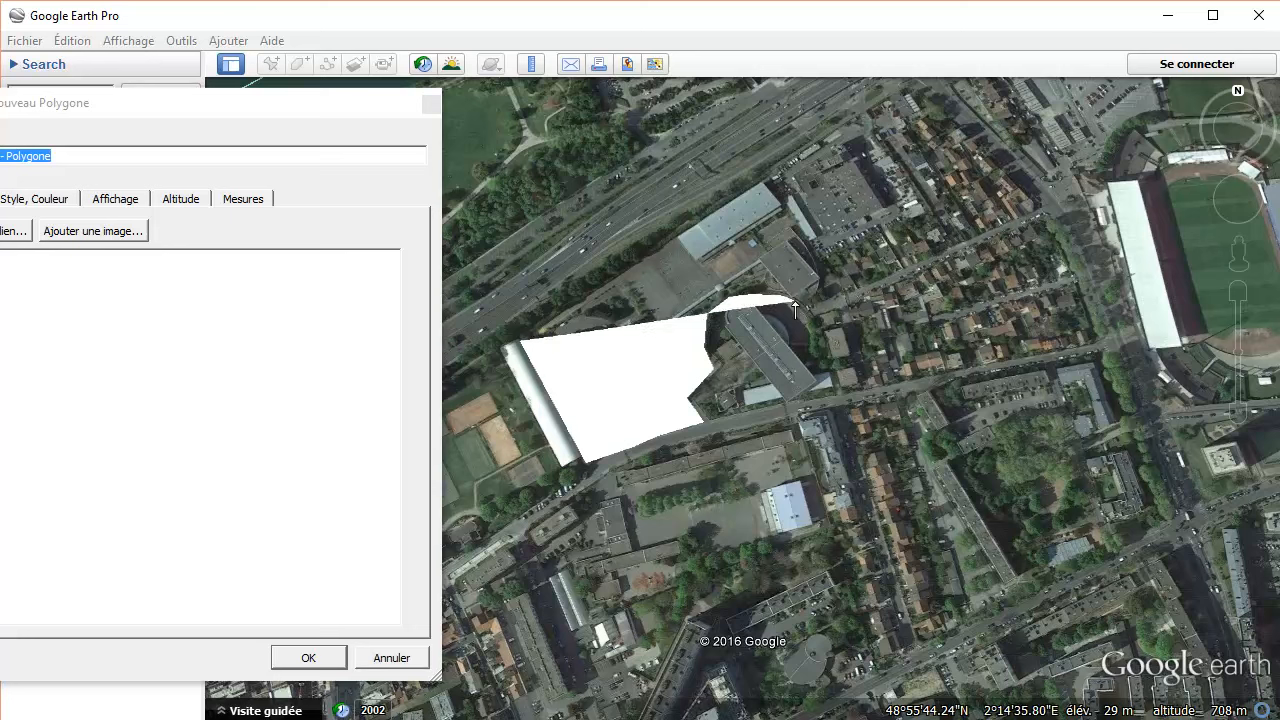
click(812, 293)
click(818, 266)
click(792, 243)
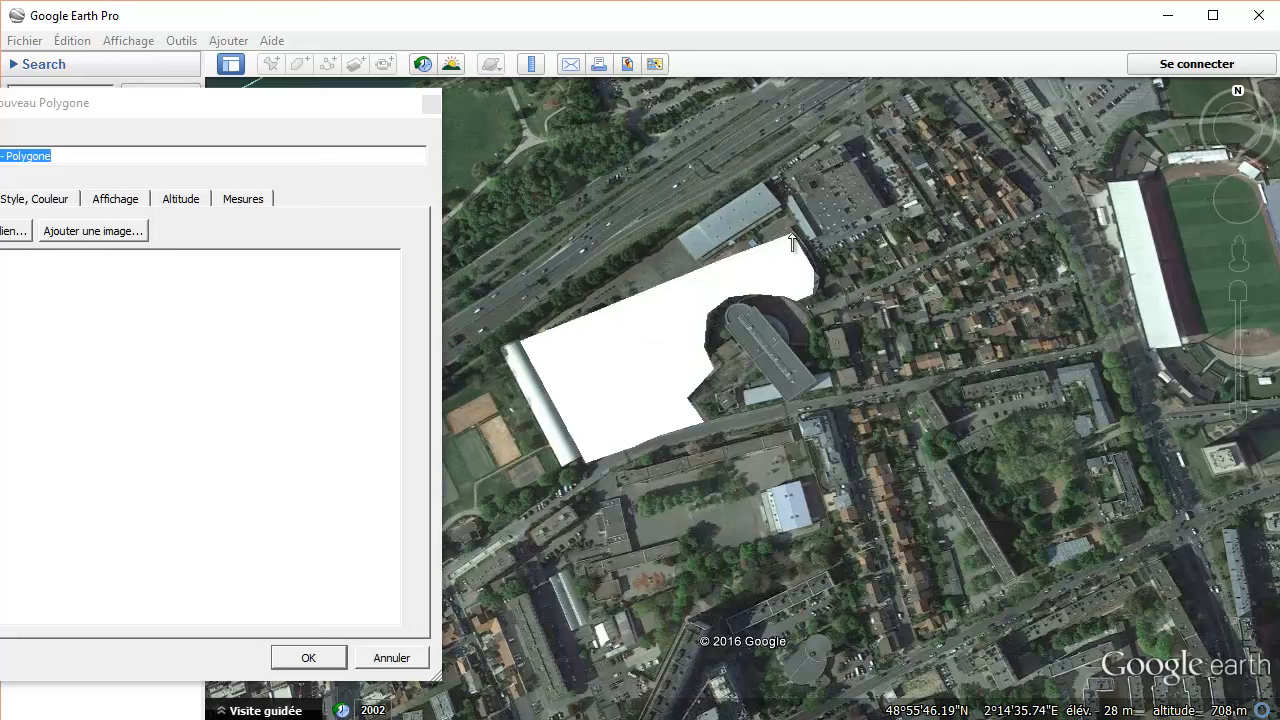
click(763, 188)
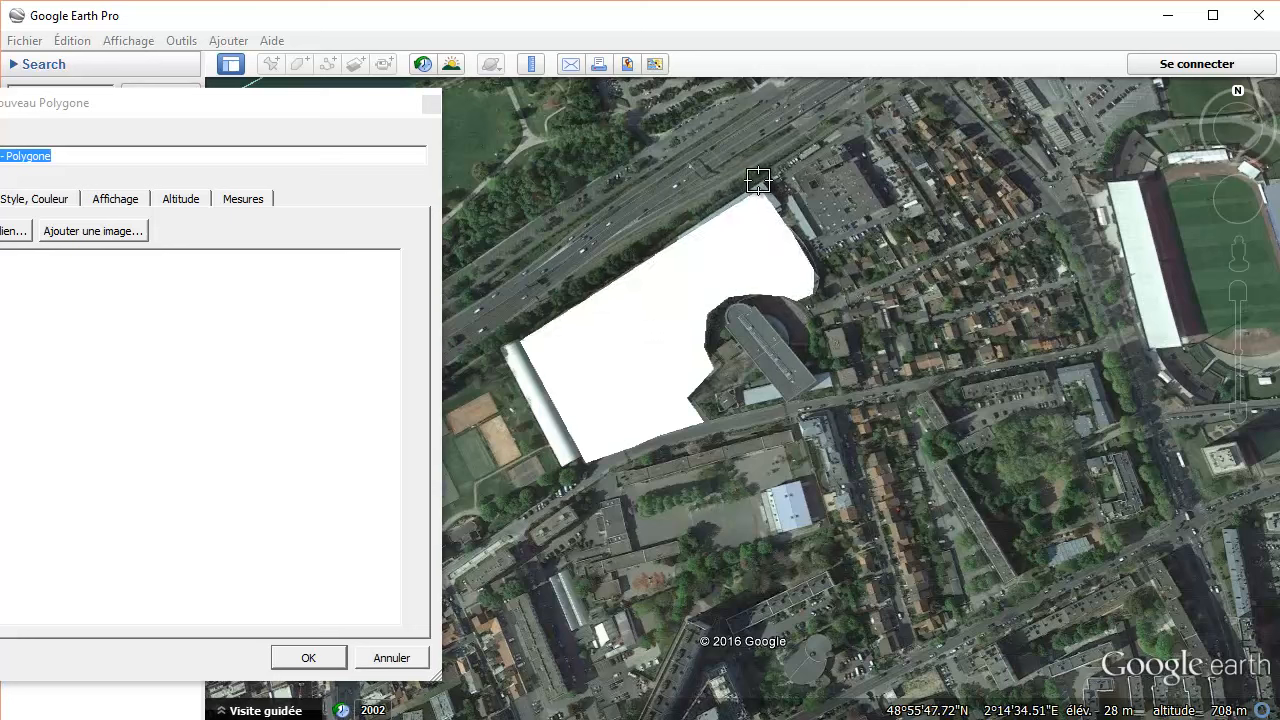
click(759, 181)
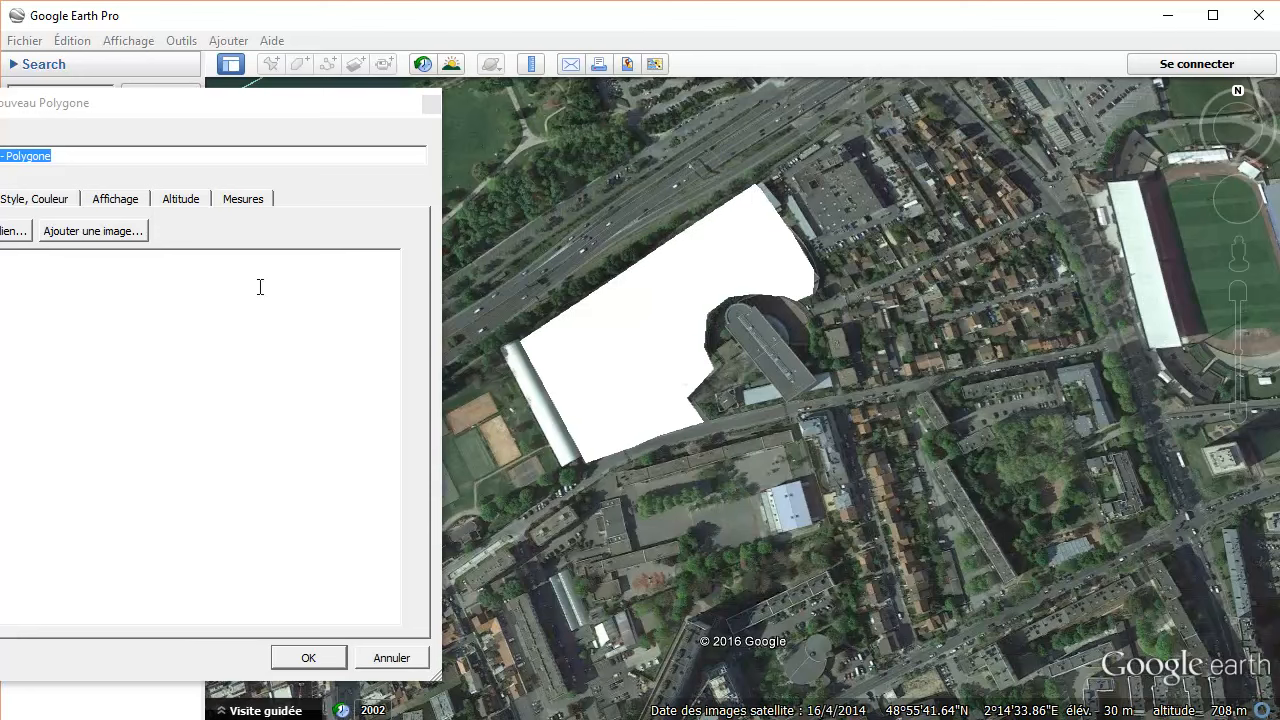
Step: Display the polygon's perimeter in kilometres and its area in square metres, and close its properties without saving the polygon
drag(97, 115, 343, 131)
click(470, 210)
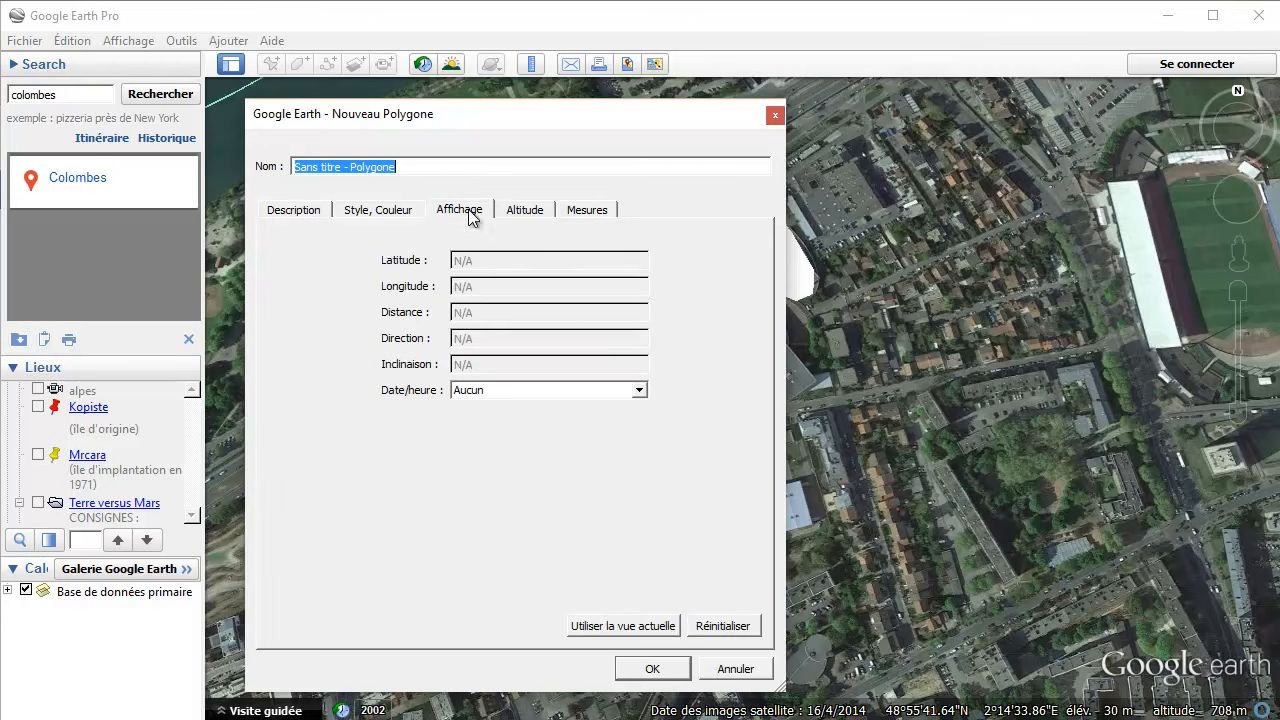
click(540, 214)
click(583, 214)
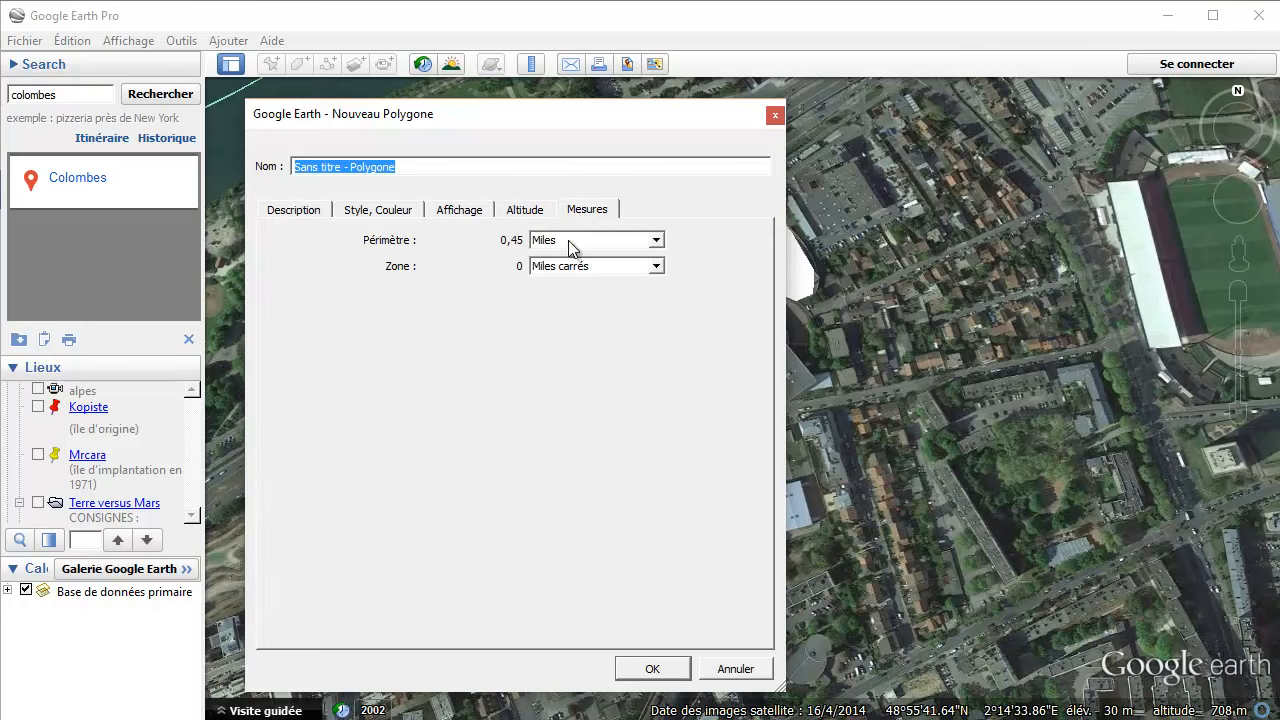
click(569, 243)
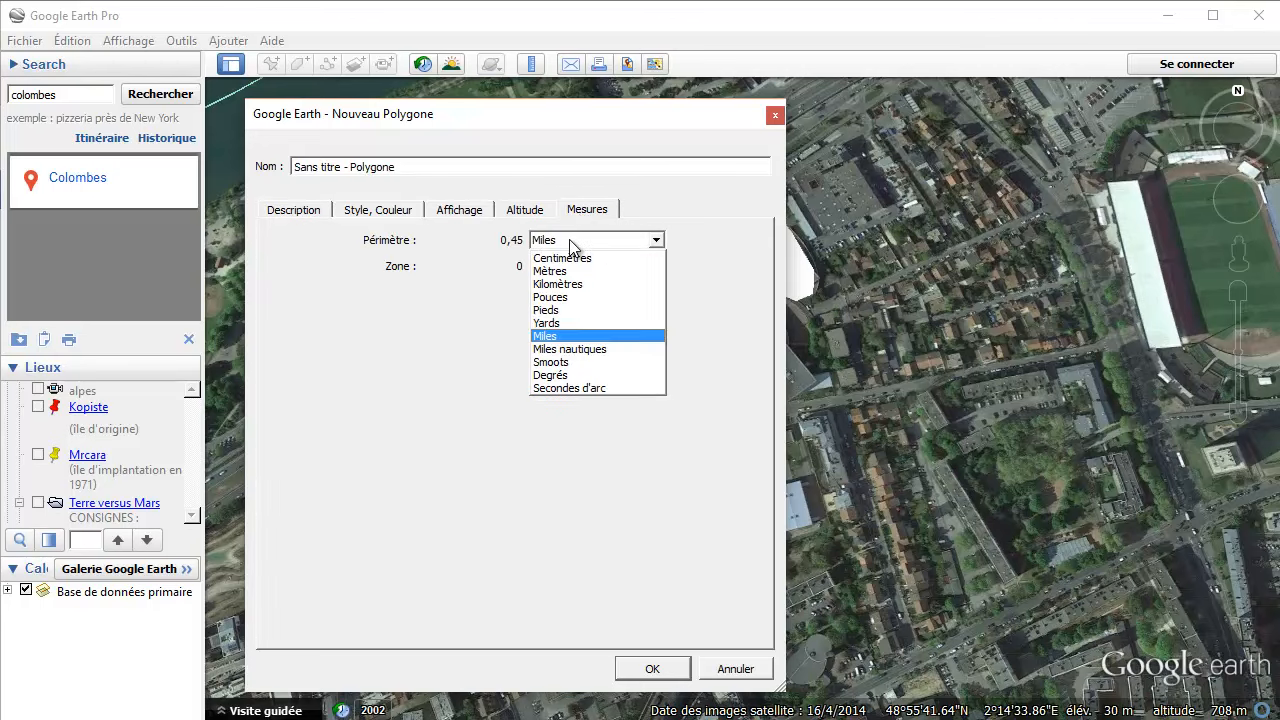
click(560, 284)
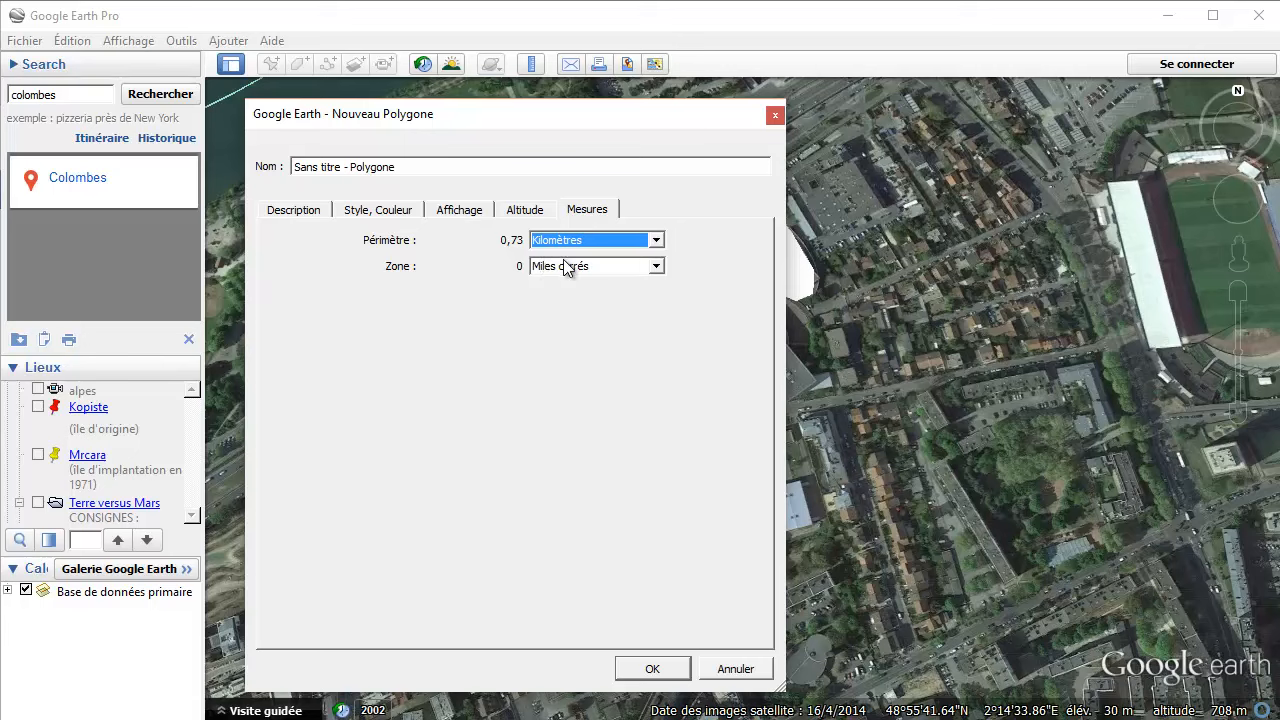
click(568, 268)
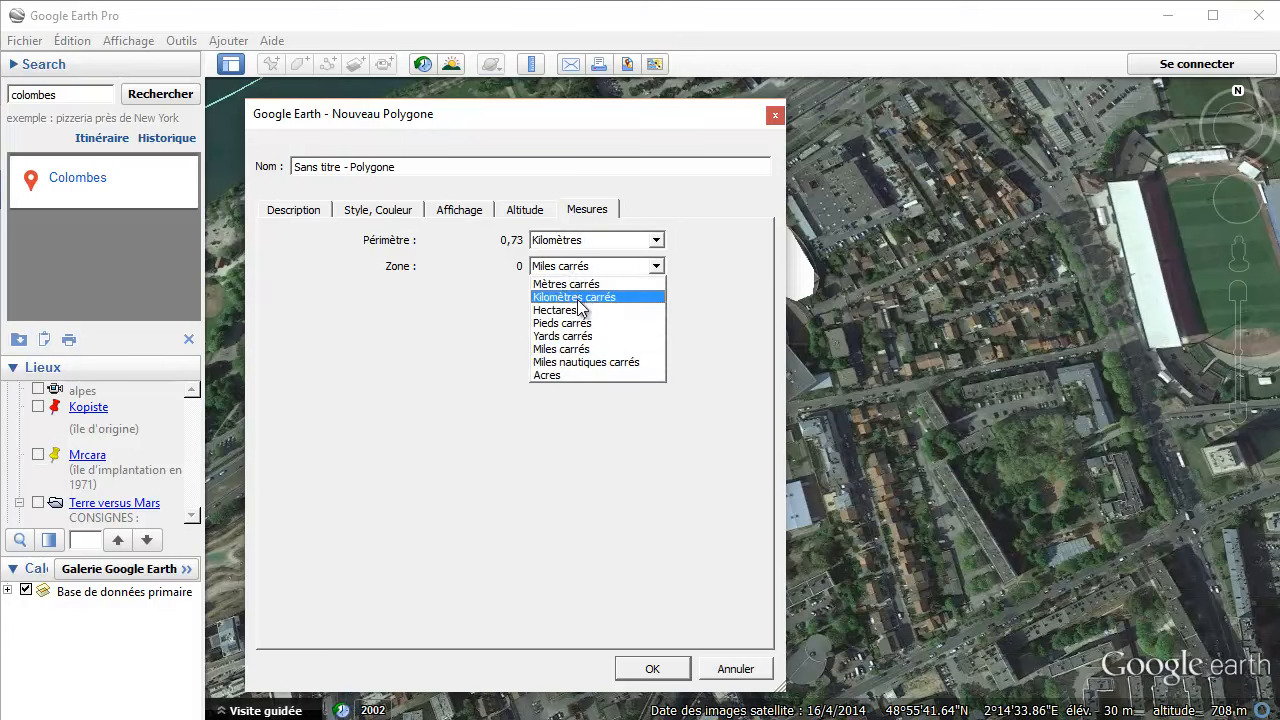
click(578, 298)
click(600, 266)
click(585, 284)
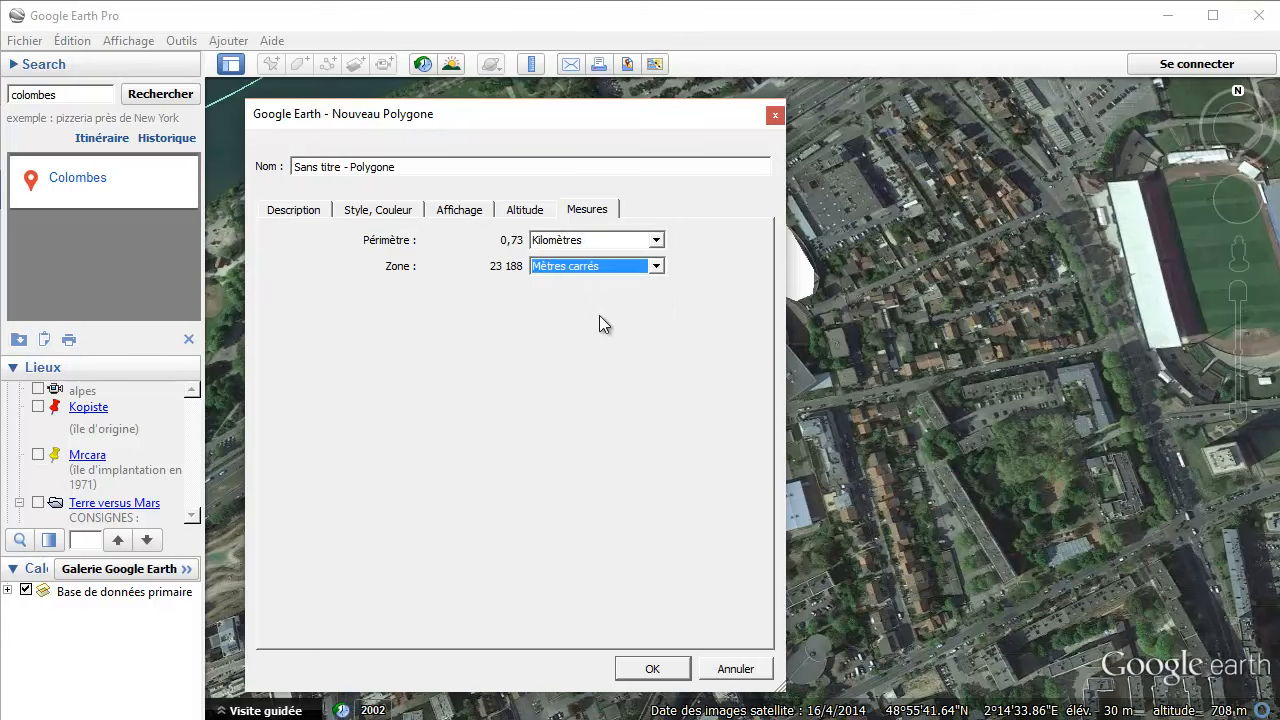
drag(664, 112, 725, 200)
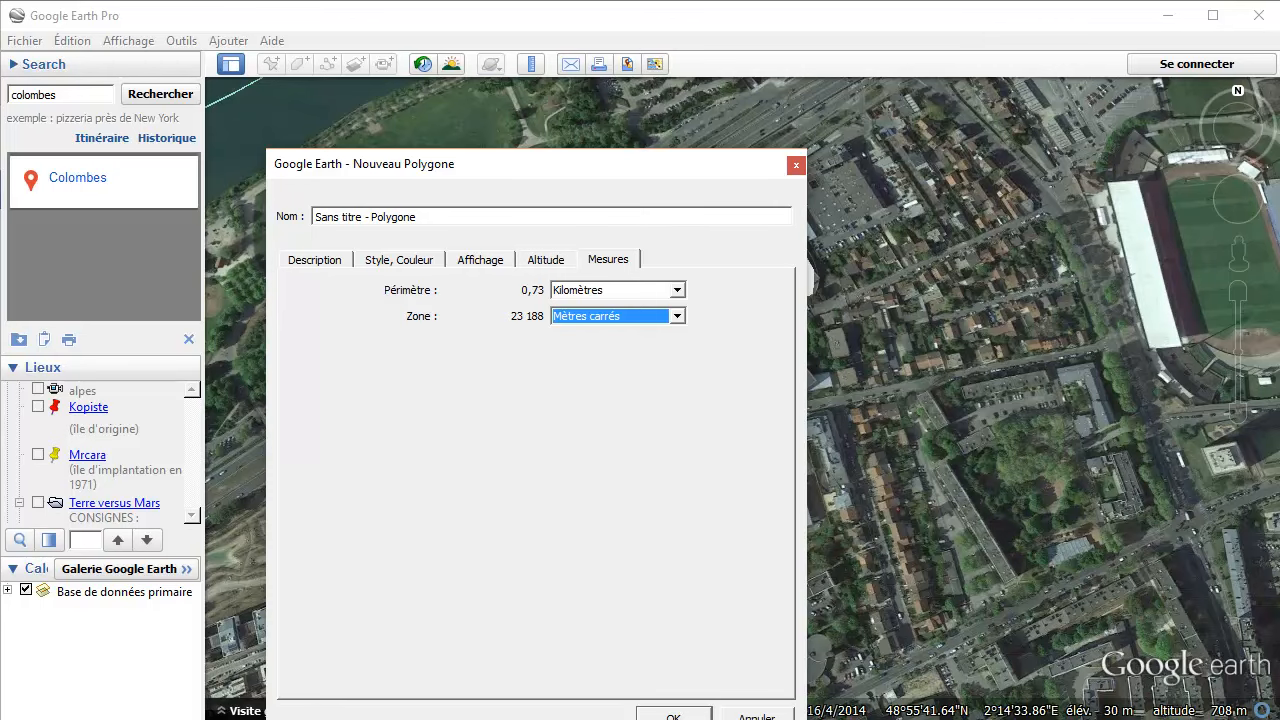
key(Escape)
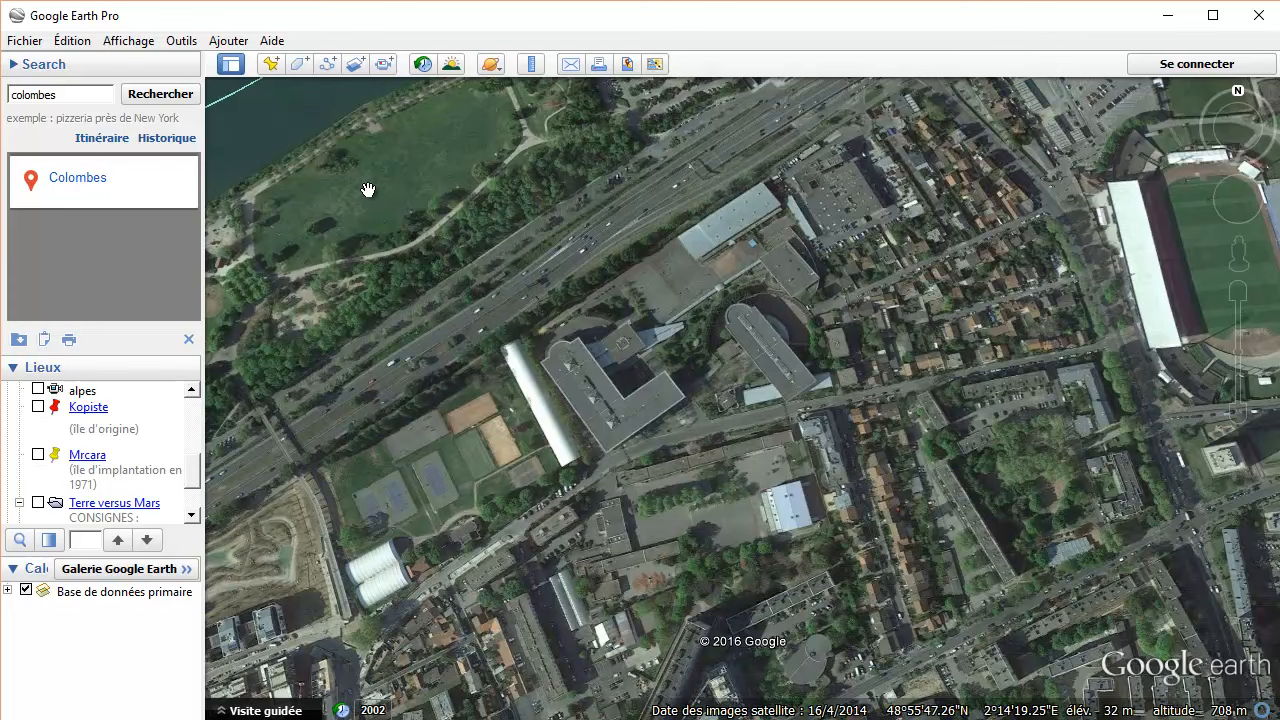
Step: Move the map from Colombes to the Alps, showing the area between Grenoble, Gap and Turin
scroll(364, 176, down, 2)
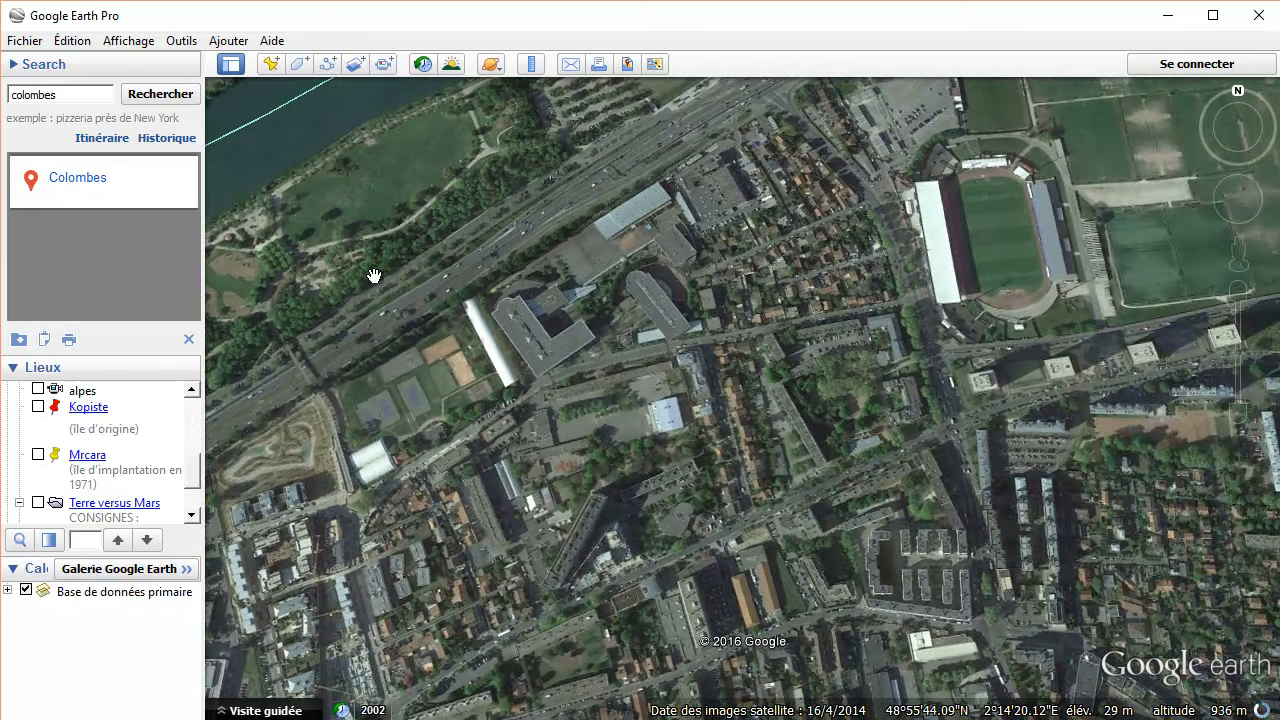
scroll(373, 276, down, 5)
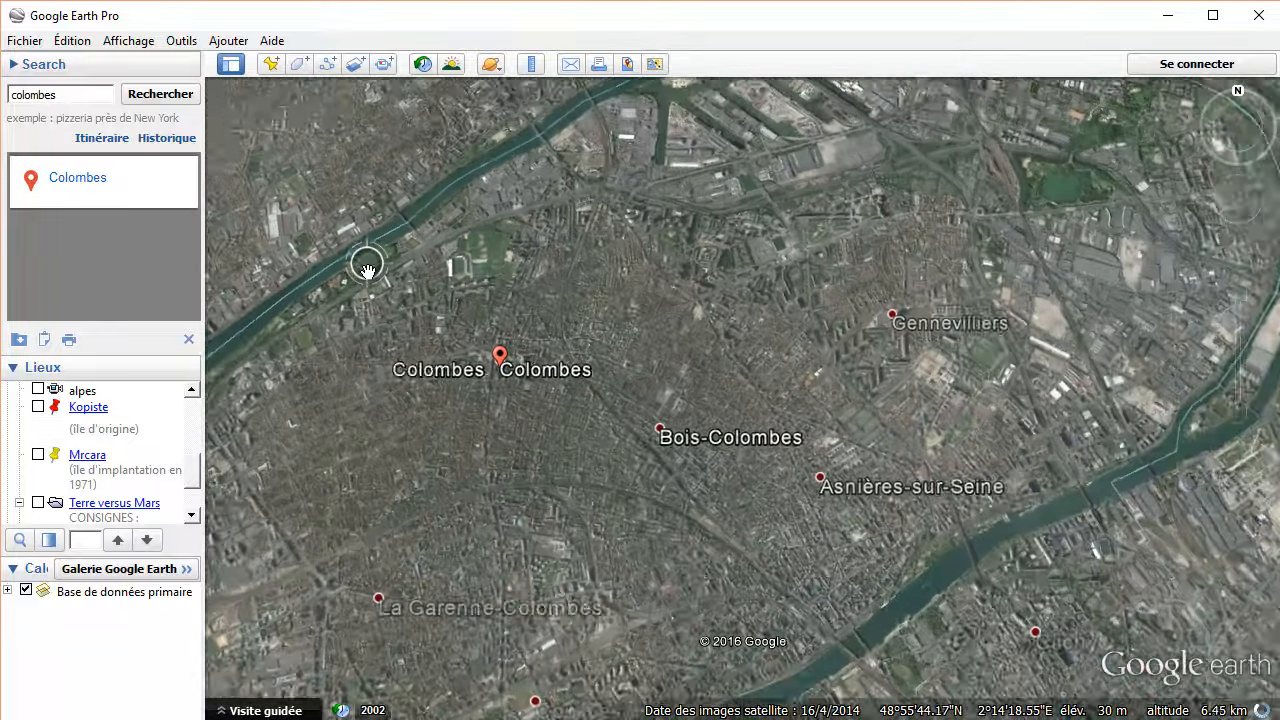
scroll(367, 270, down, 3)
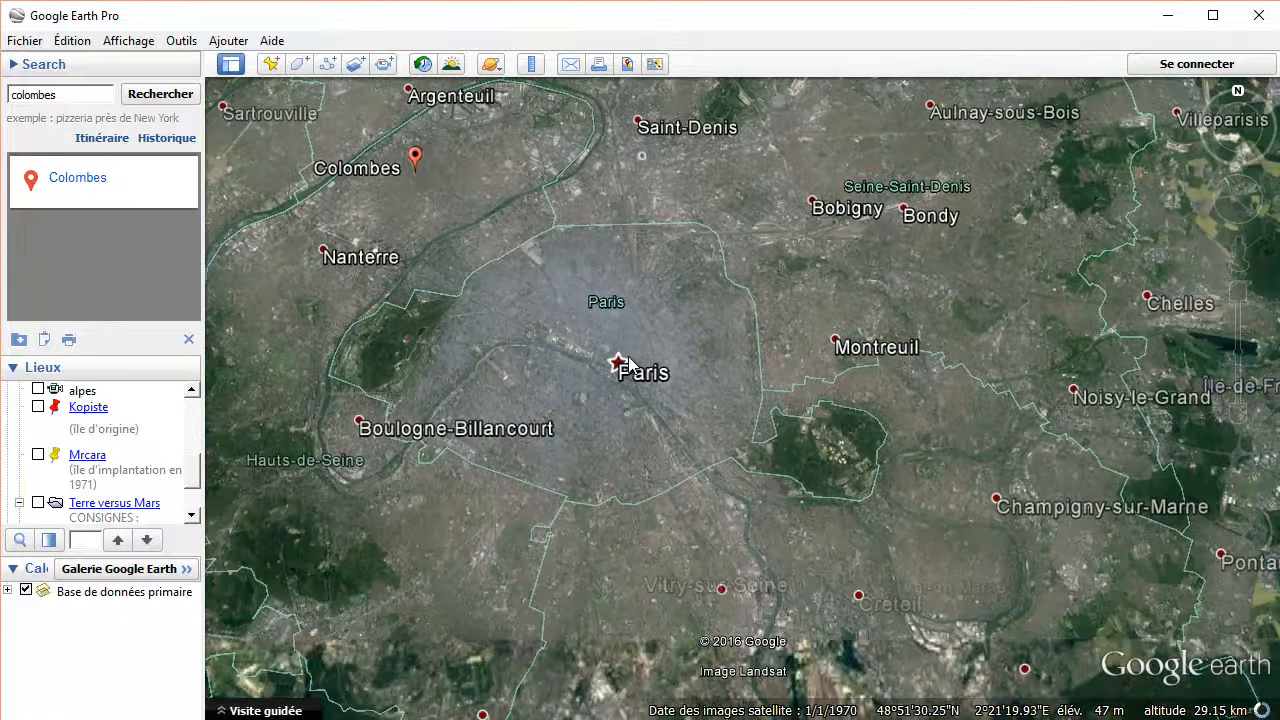
drag(628, 362, 850, 364)
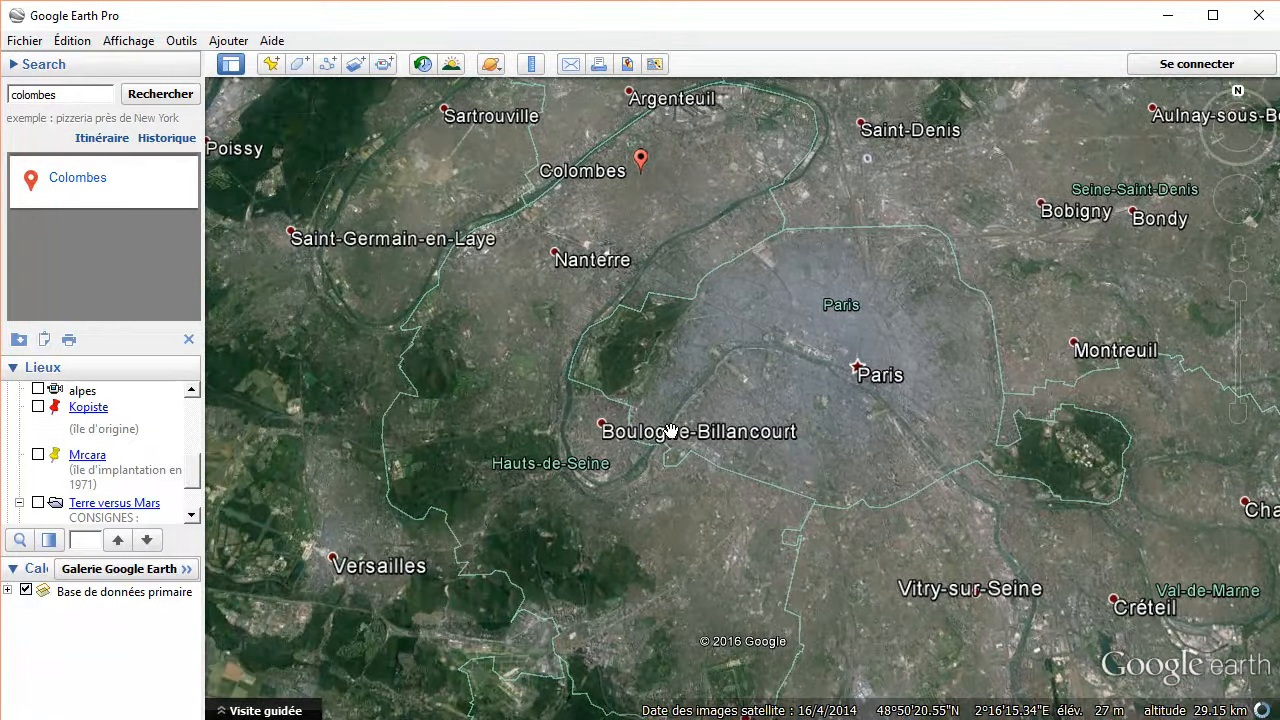
scroll(680, 433, down, 2)
drag(756, 510, 629, 64)
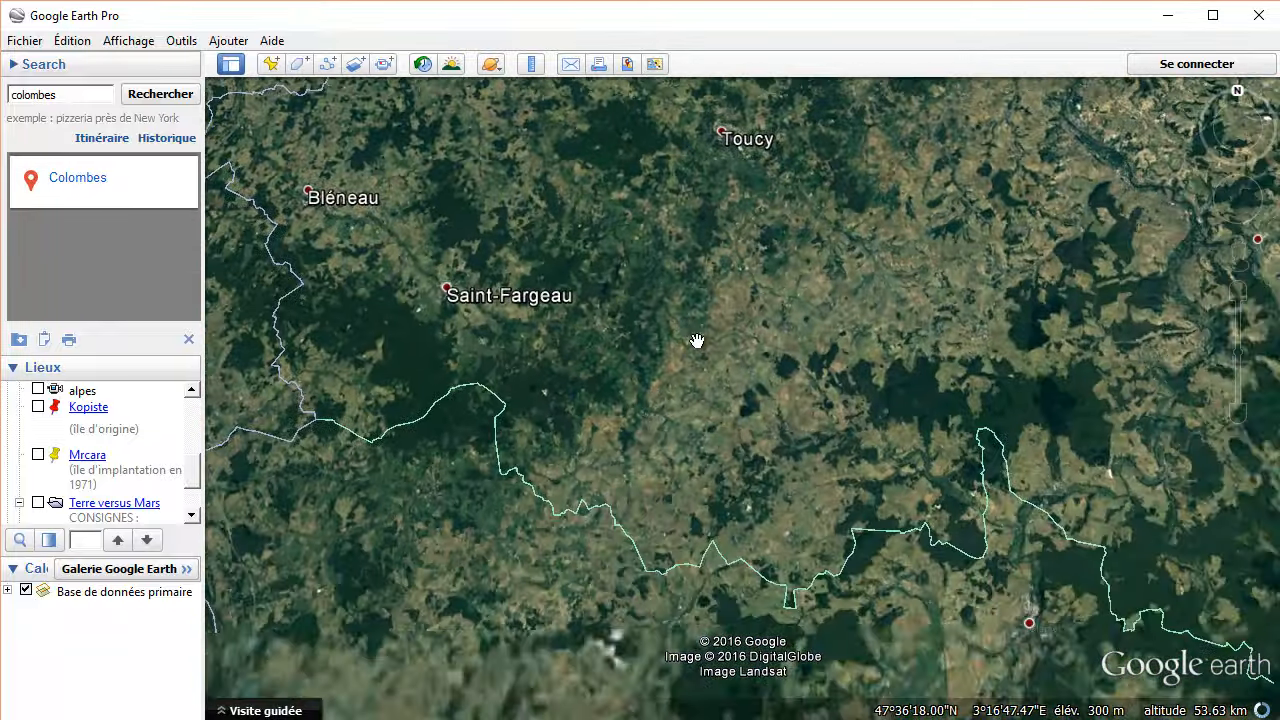
scroll(715, 475, down, 5)
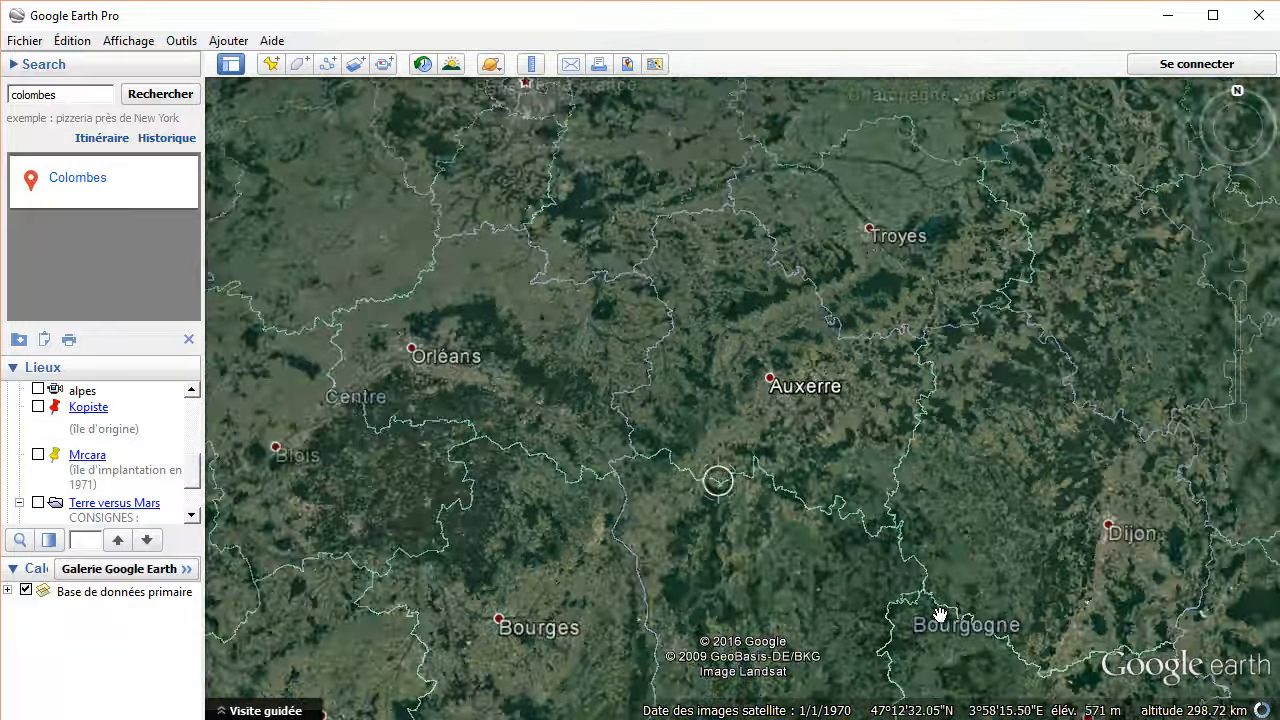
drag(940, 614, 620, 171)
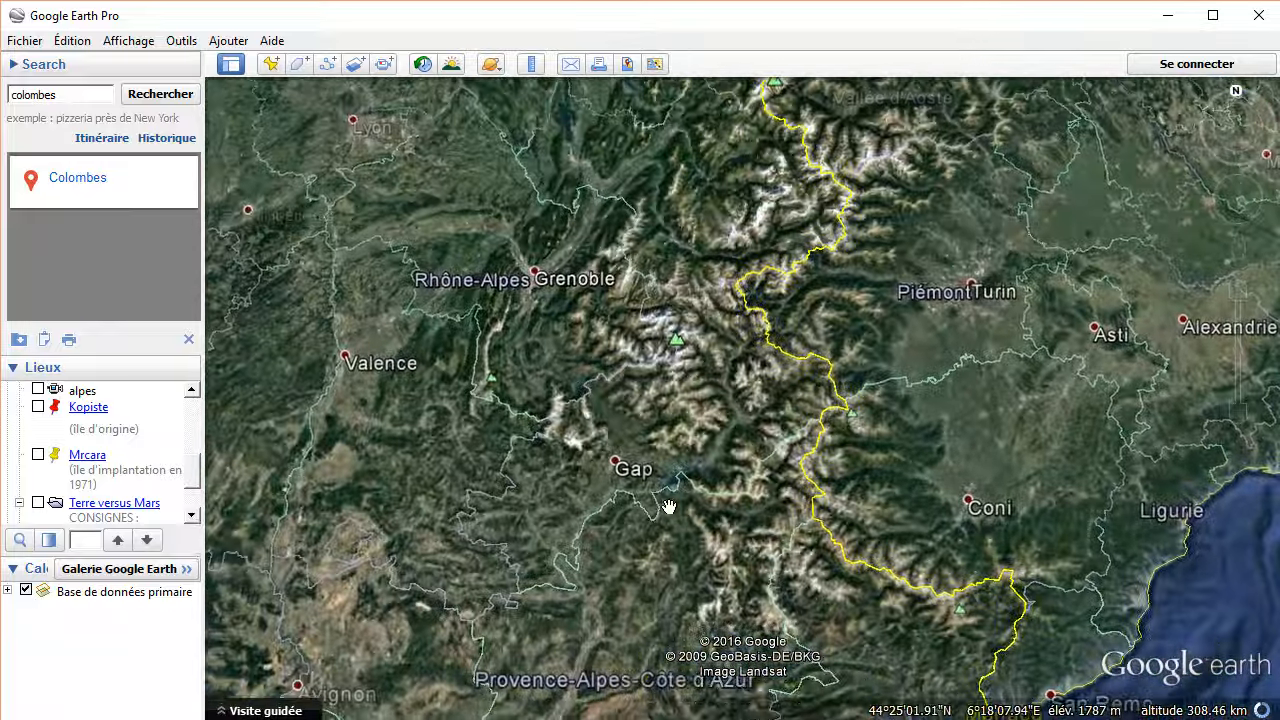
scroll(654, 342, up, 5)
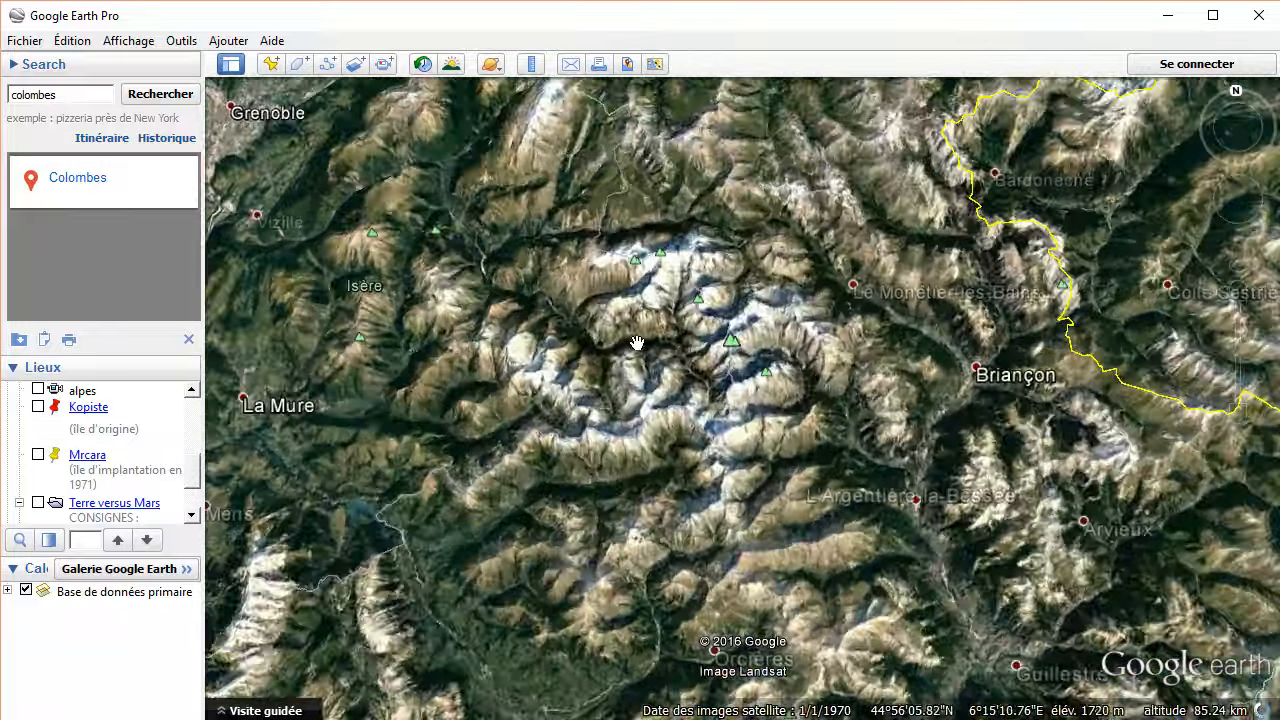
scroll(626, 337, down, 3)
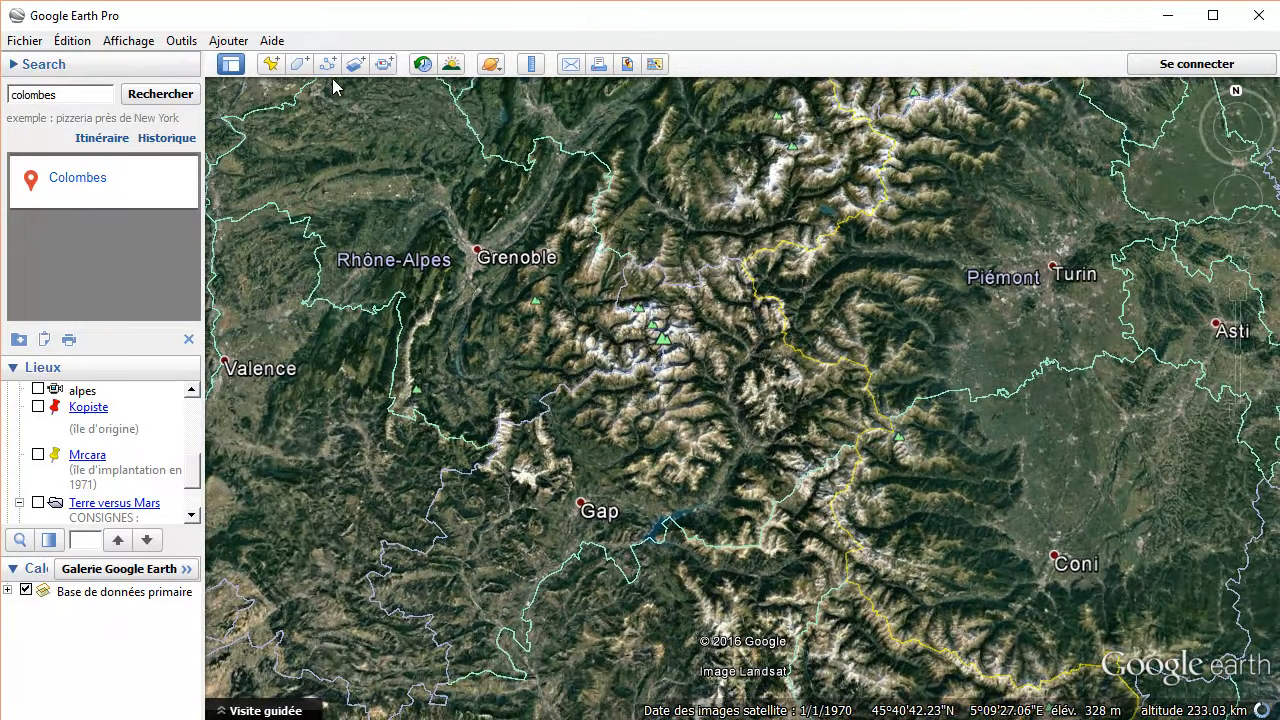
Step: Start a new path named "alpes" and keep its properties window clear of the mountains
click(328, 64)
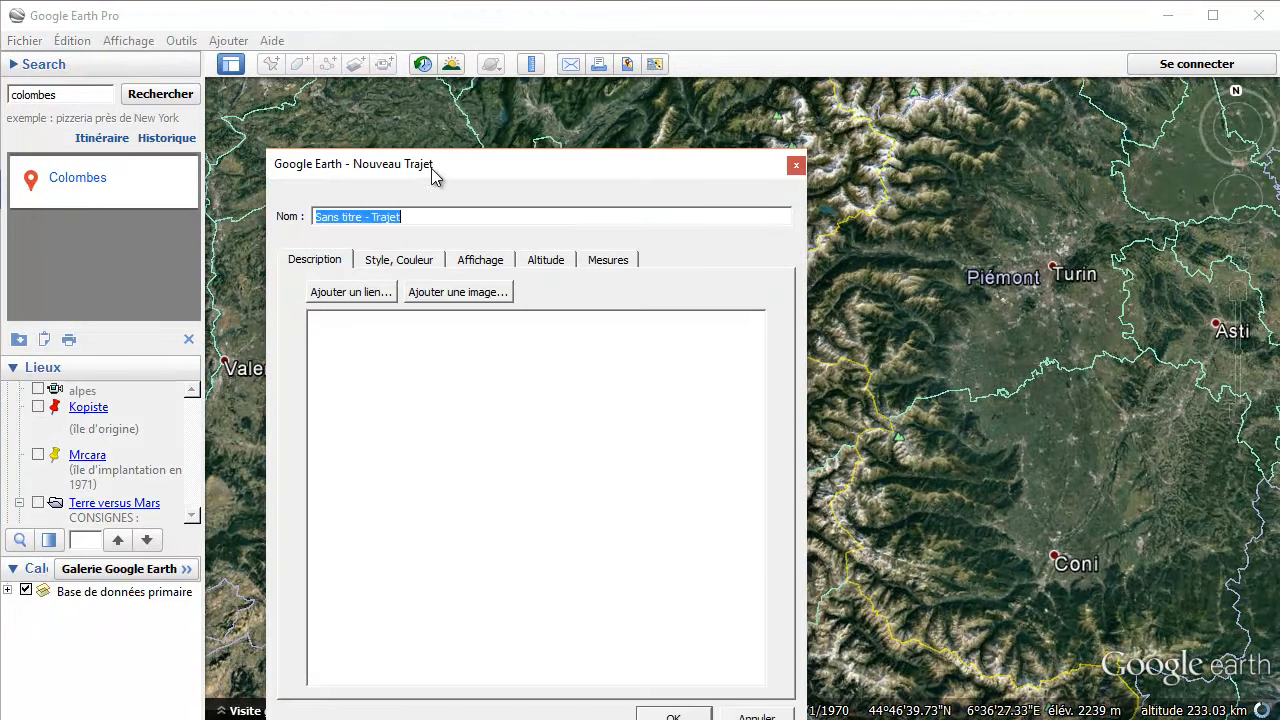
drag(431, 168, 203, 81)
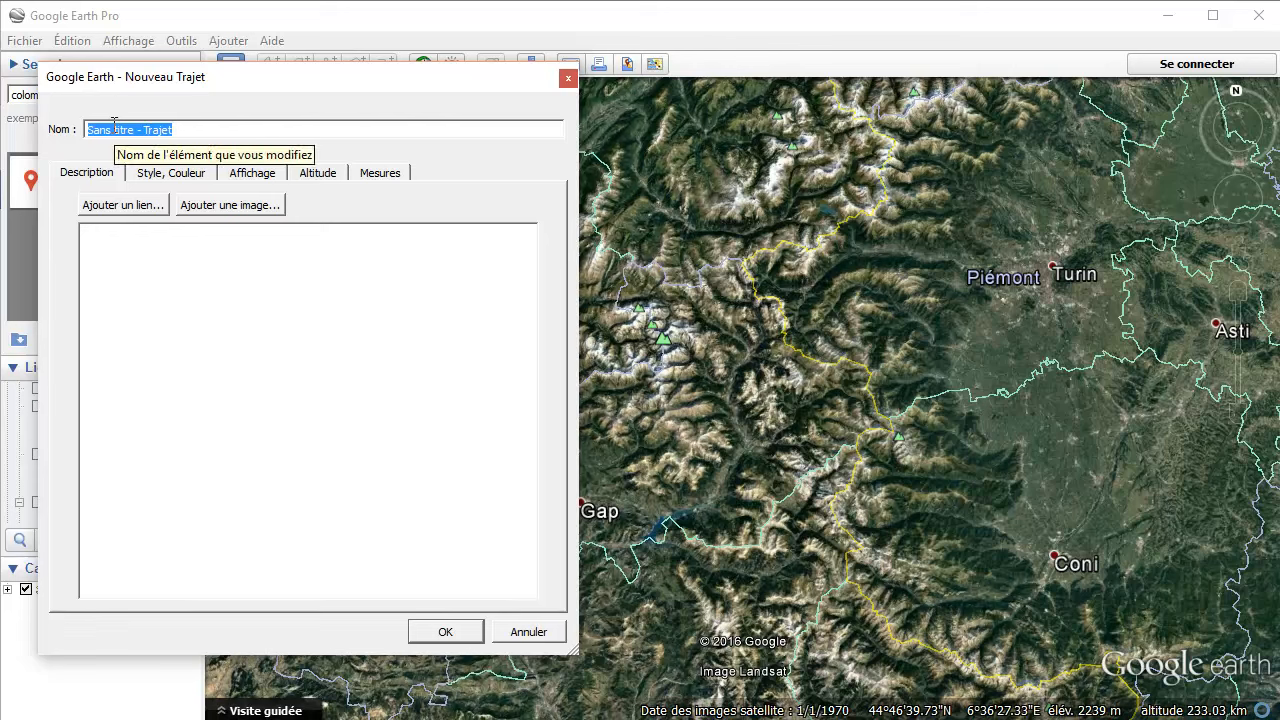
text(alpes)
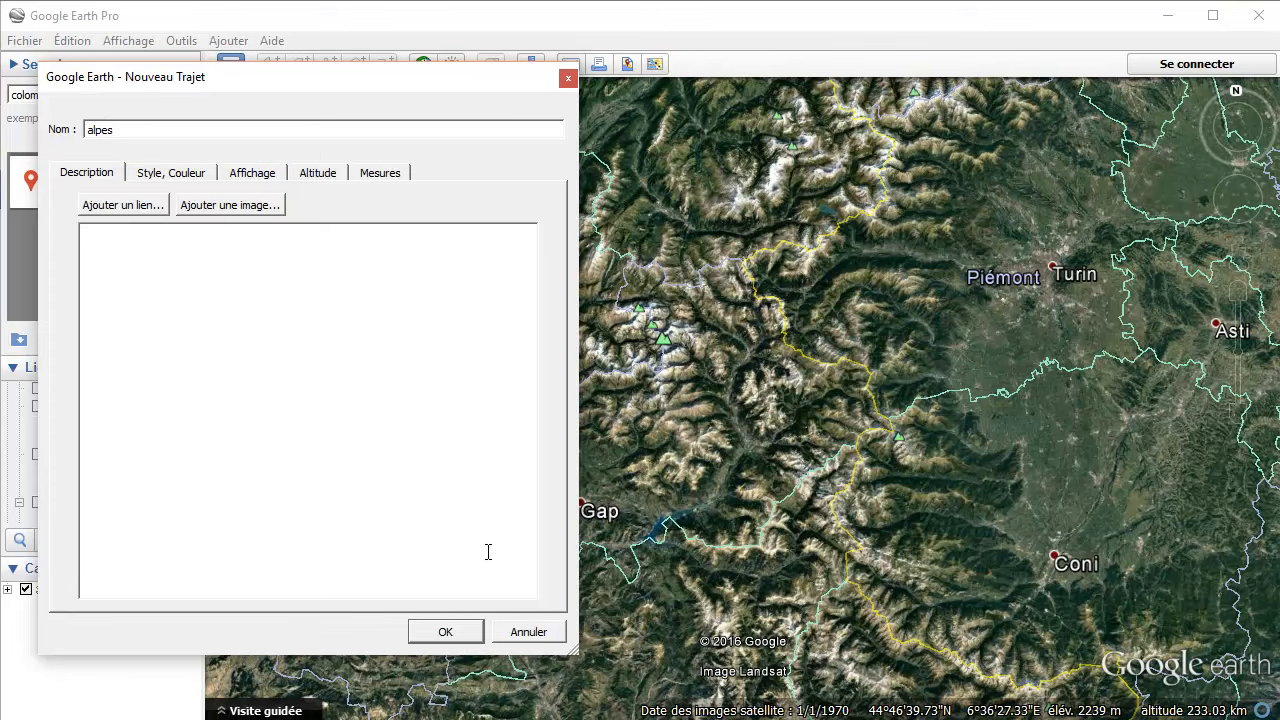
drag(462, 83, 352, 81)
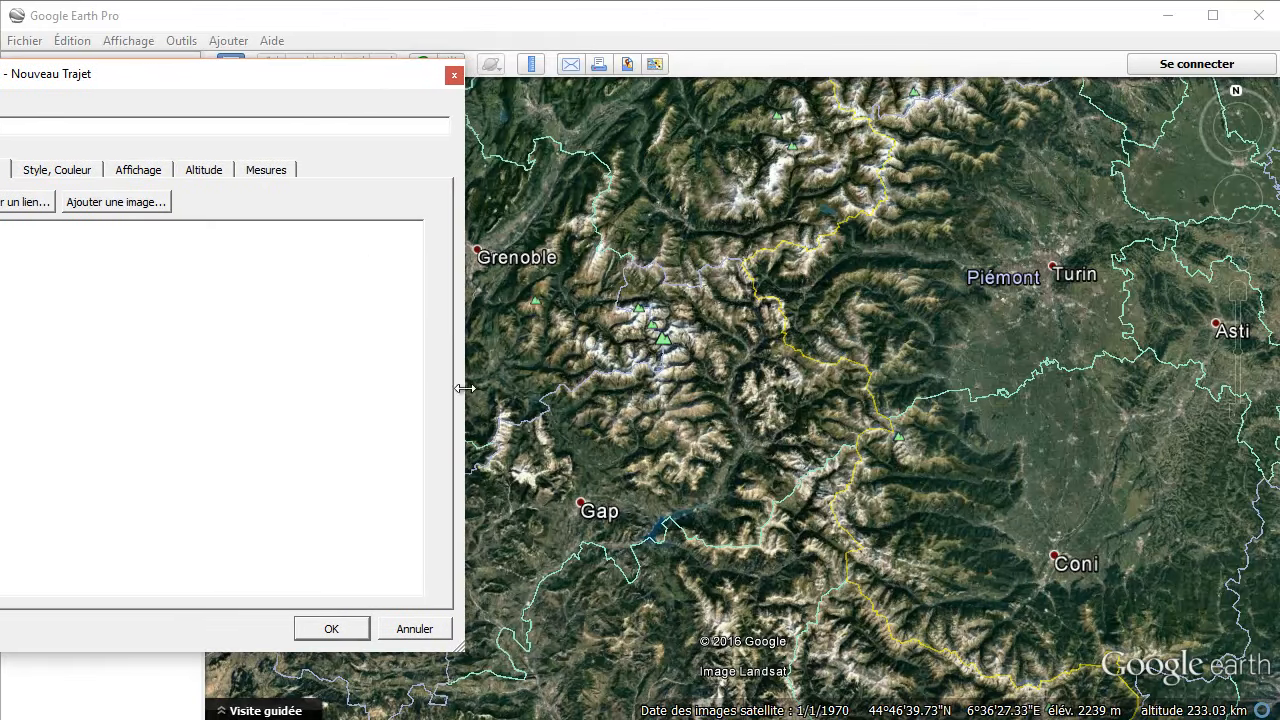
Step: Trace the path eastward across the Alps from just north of Gap to the plain south of Turin, and display its length in kilometres
click(577, 452)
click(626, 423)
click(651, 397)
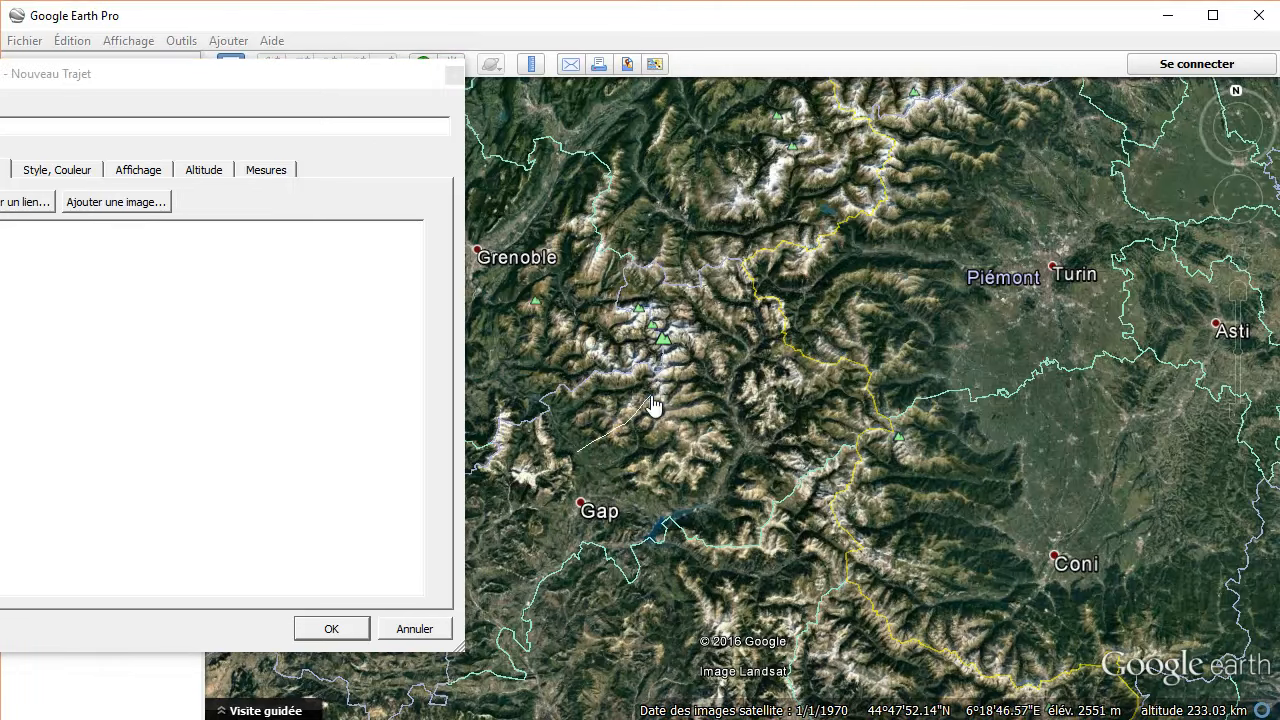
click(709, 390)
click(763, 388)
click(820, 385)
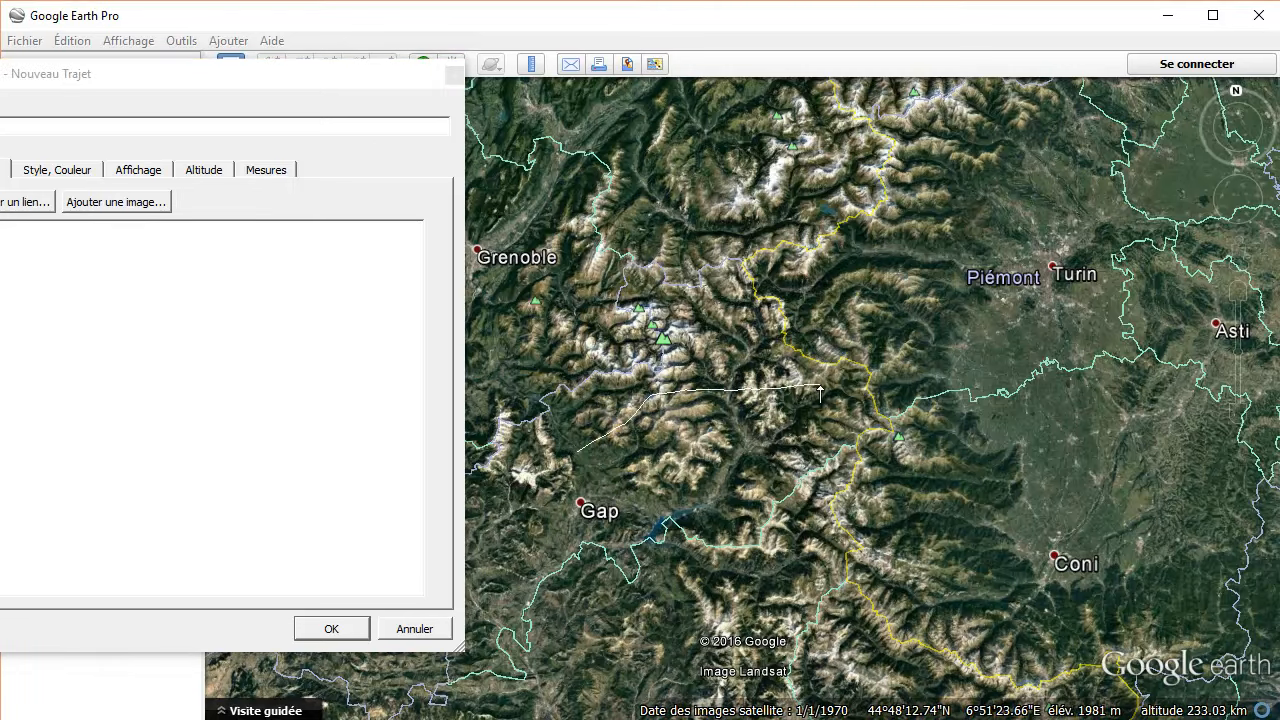
click(868, 377)
click(960, 357)
click(1020, 356)
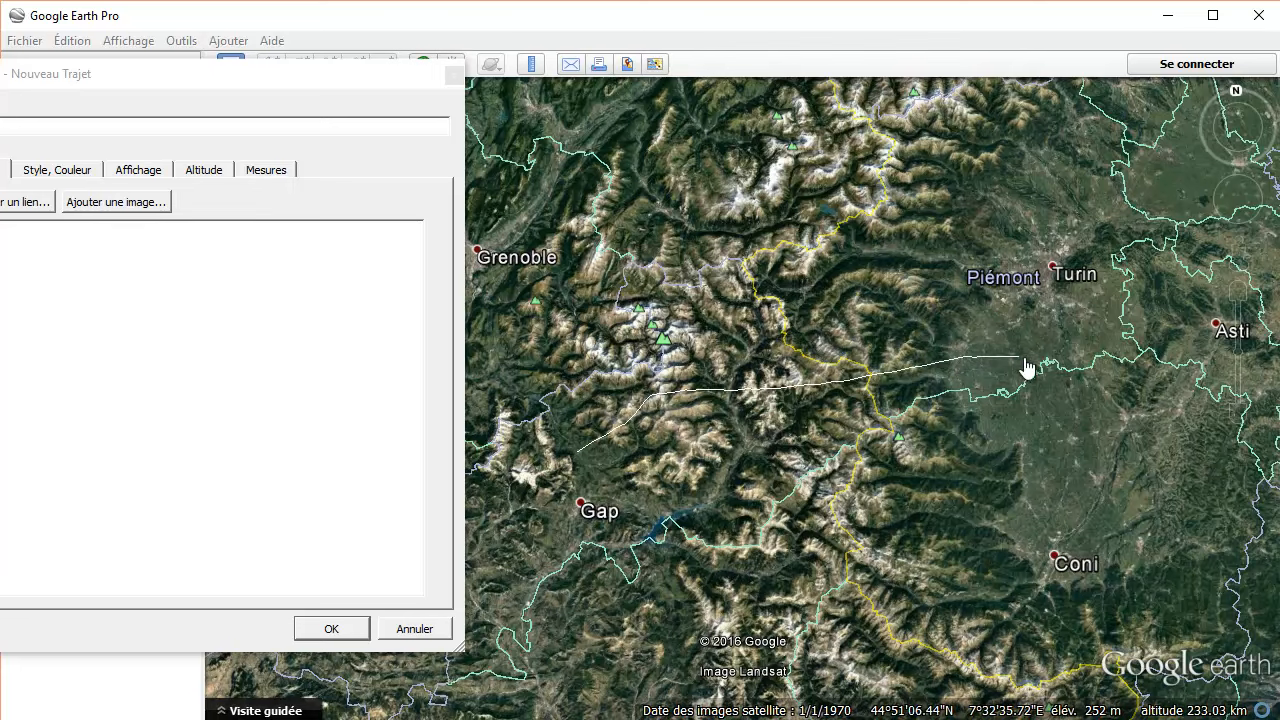
click(262, 170)
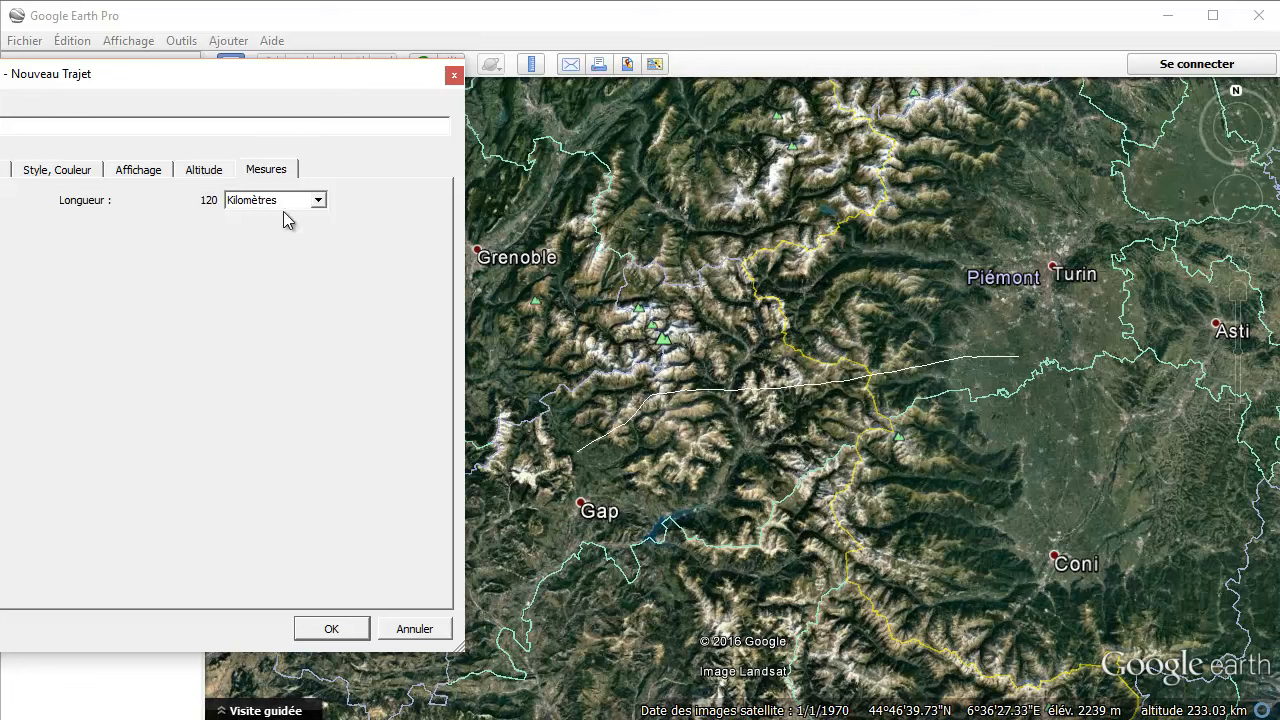
Step: Try setting the path's altitude mode to "Par rapport au sol"
click(199, 173)
click(232, 217)
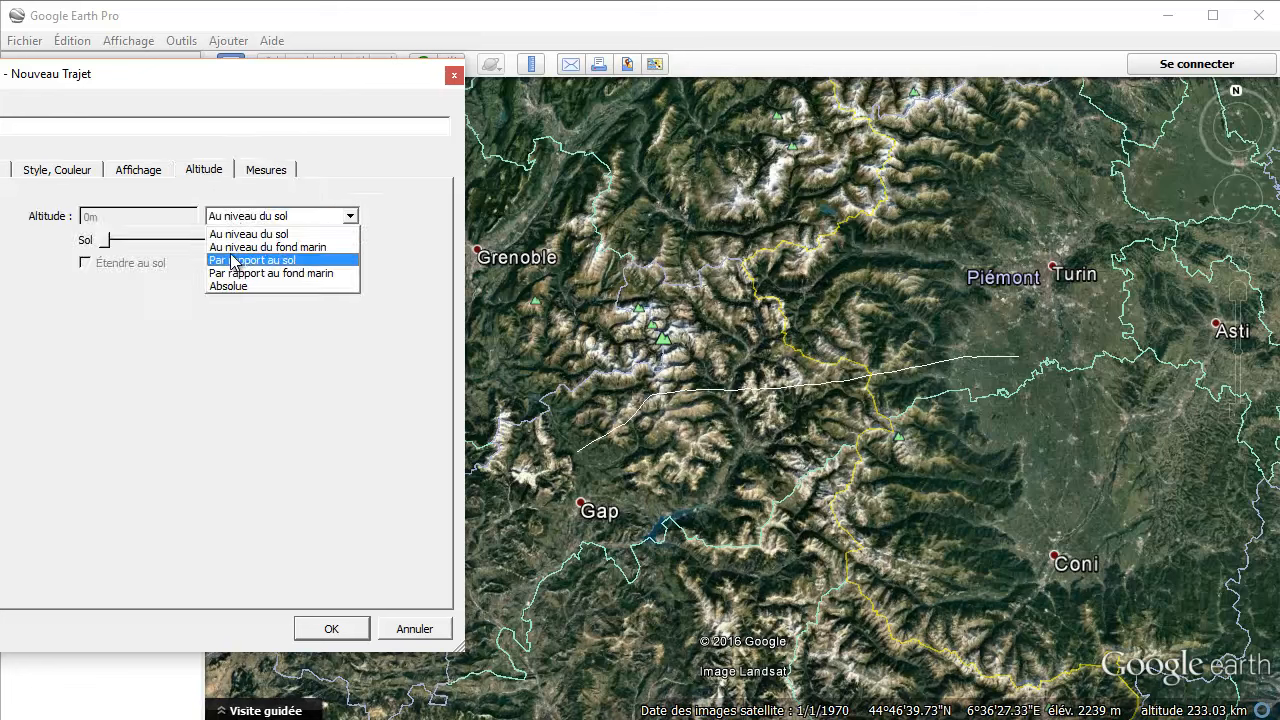
click(236, 261)
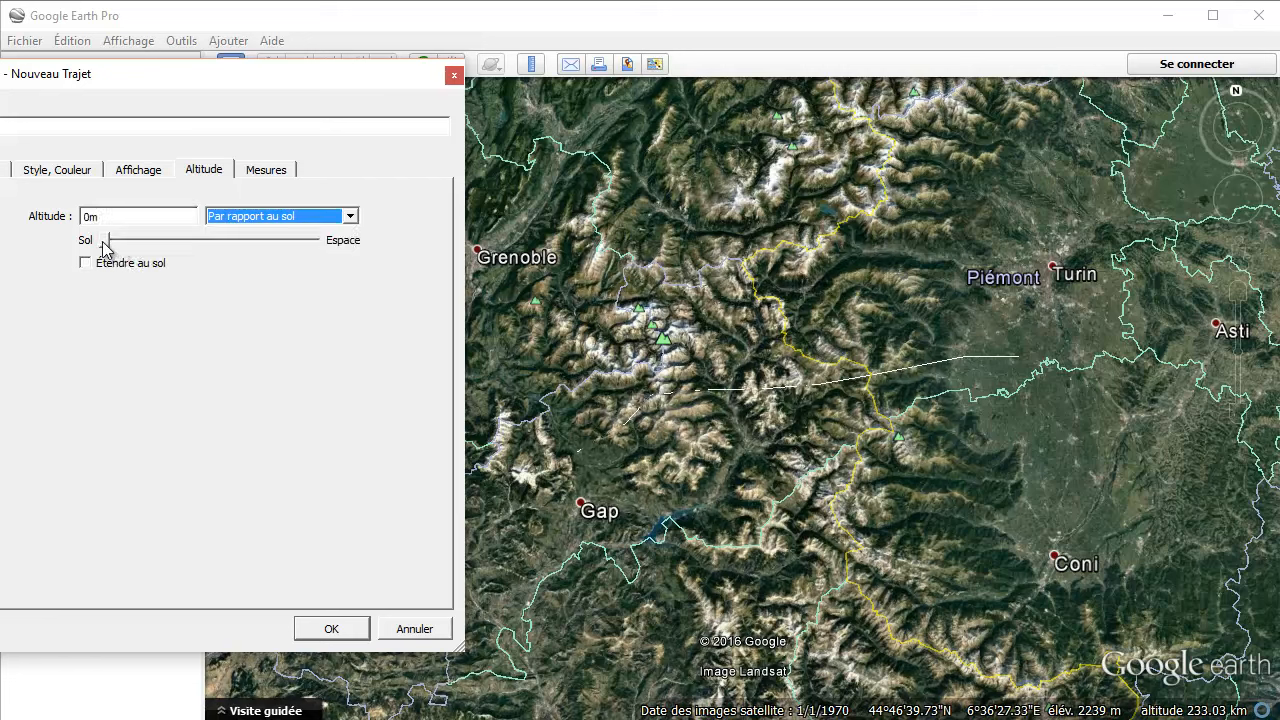
mouse_move(103, 241)
mouse_down()
mouse_move(234, 241)
mouse_move(97, 252)
mouse_up()
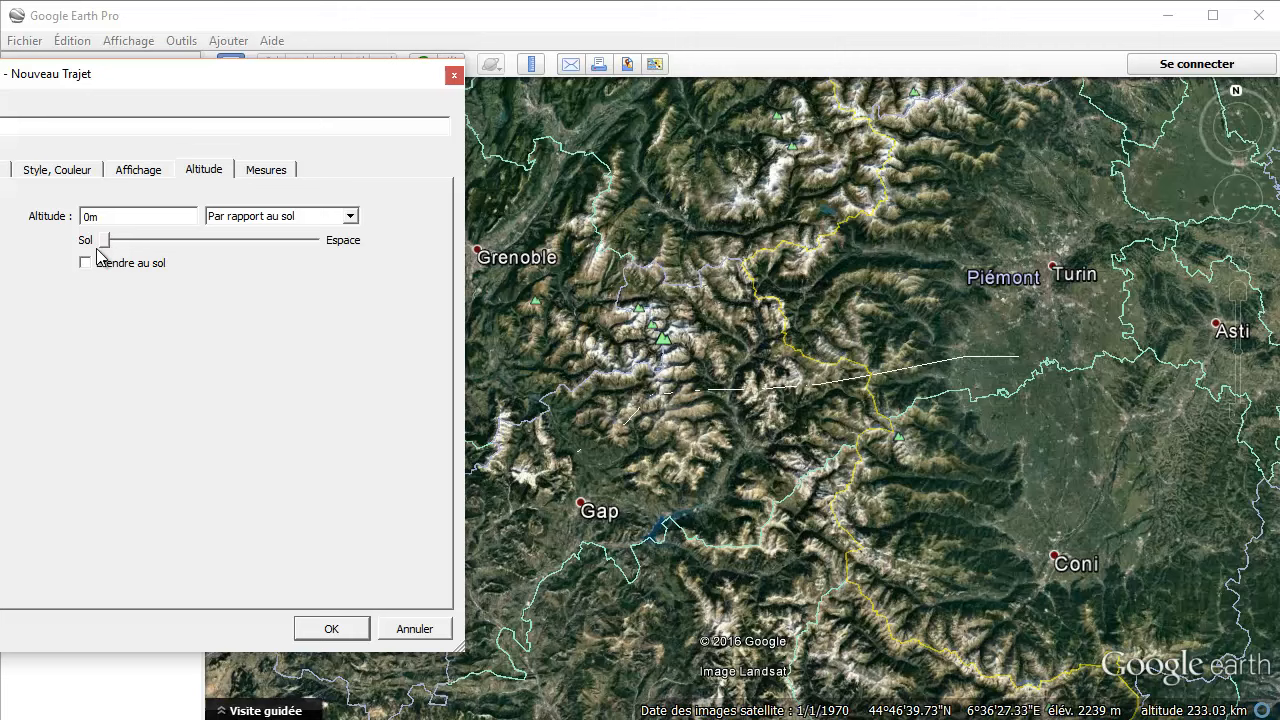
Step: Set the path's altitude mode to "Au niveau du sol" and save the path
click(245, 218)
click(250, 231)
click(323, 628)
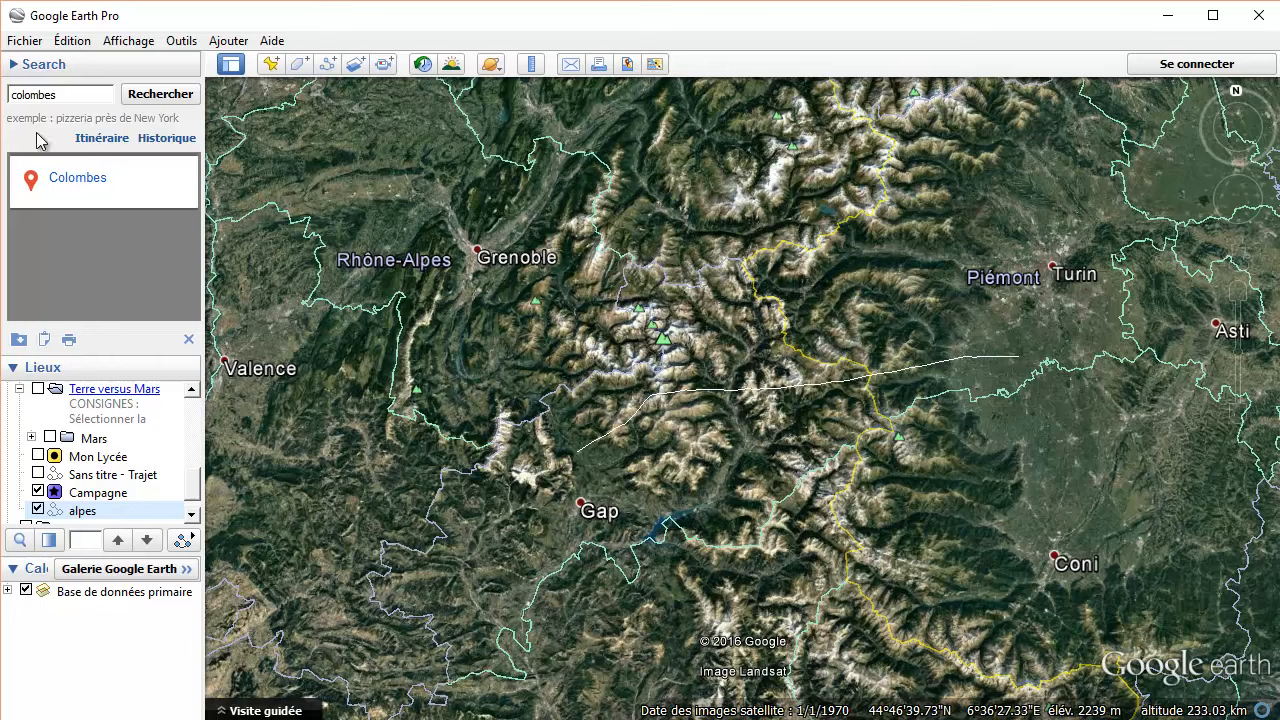
Step: Collapse the search section and play a tour along the new alpes path
click(10, 64)
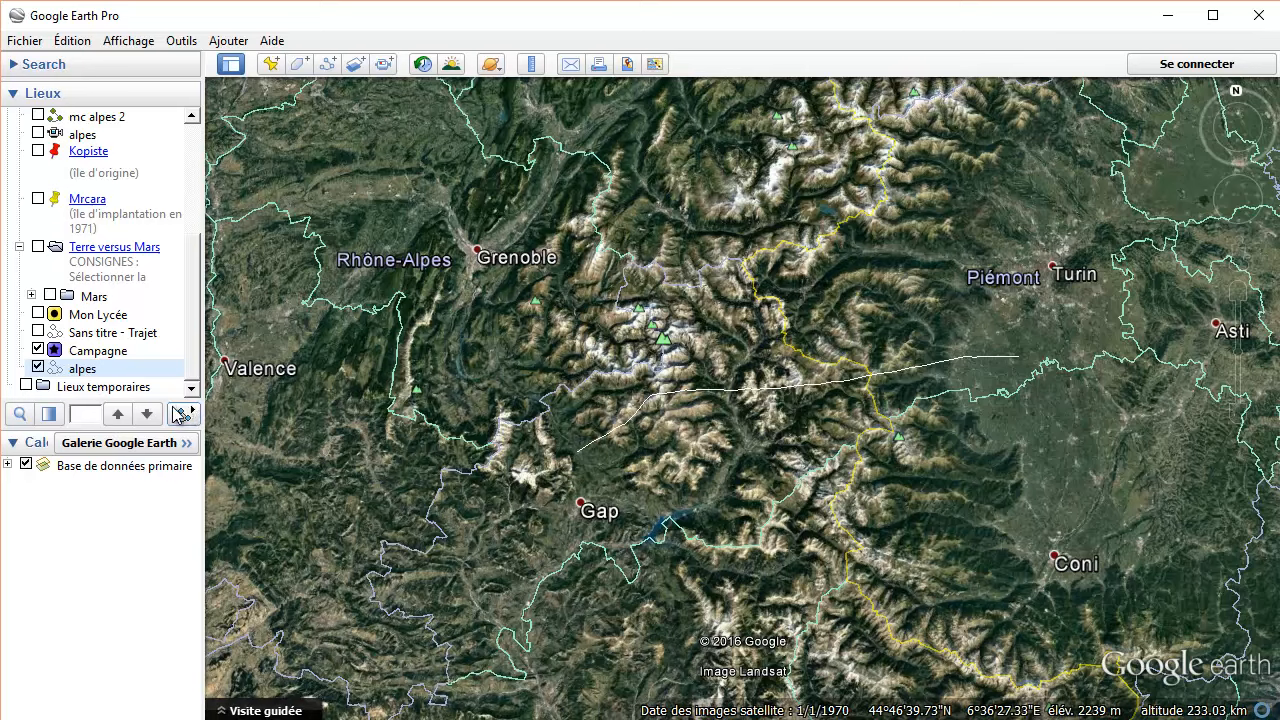
click(186, 416)
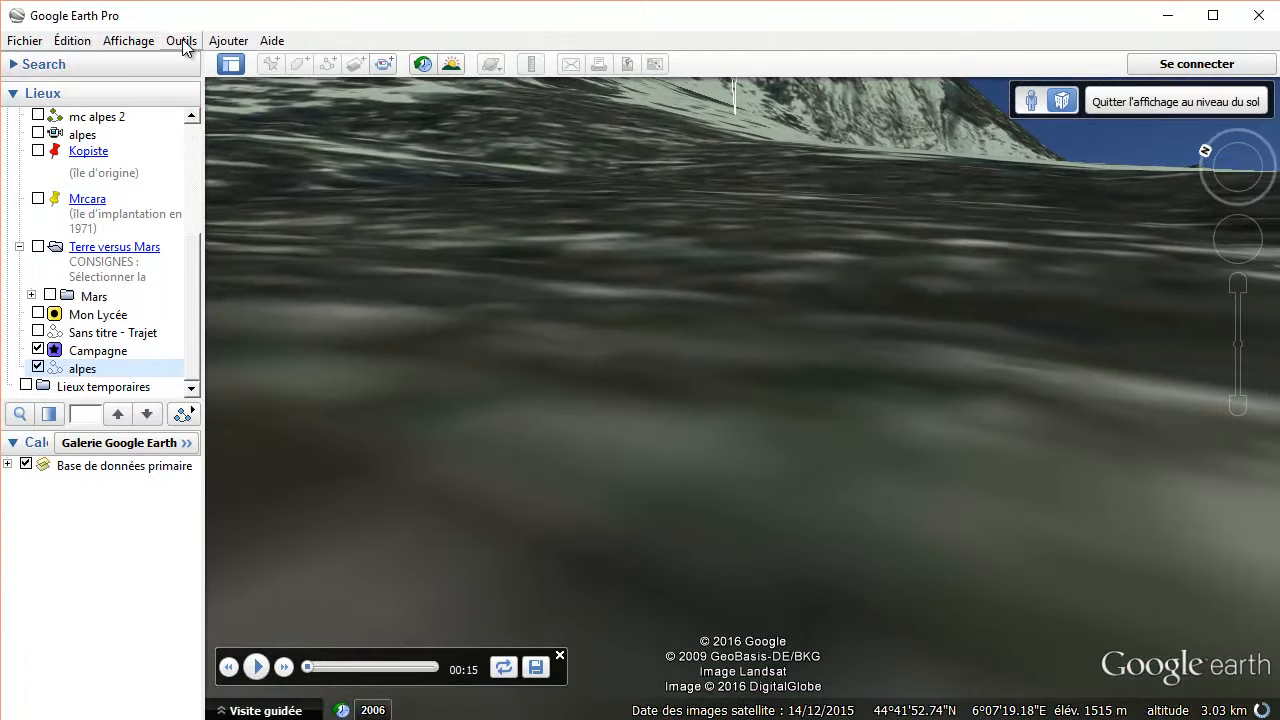
Step: Review the camera tilt, range and speed options for tours created from a line, and close the options without changes
click(181, 40)
click(223, 220)
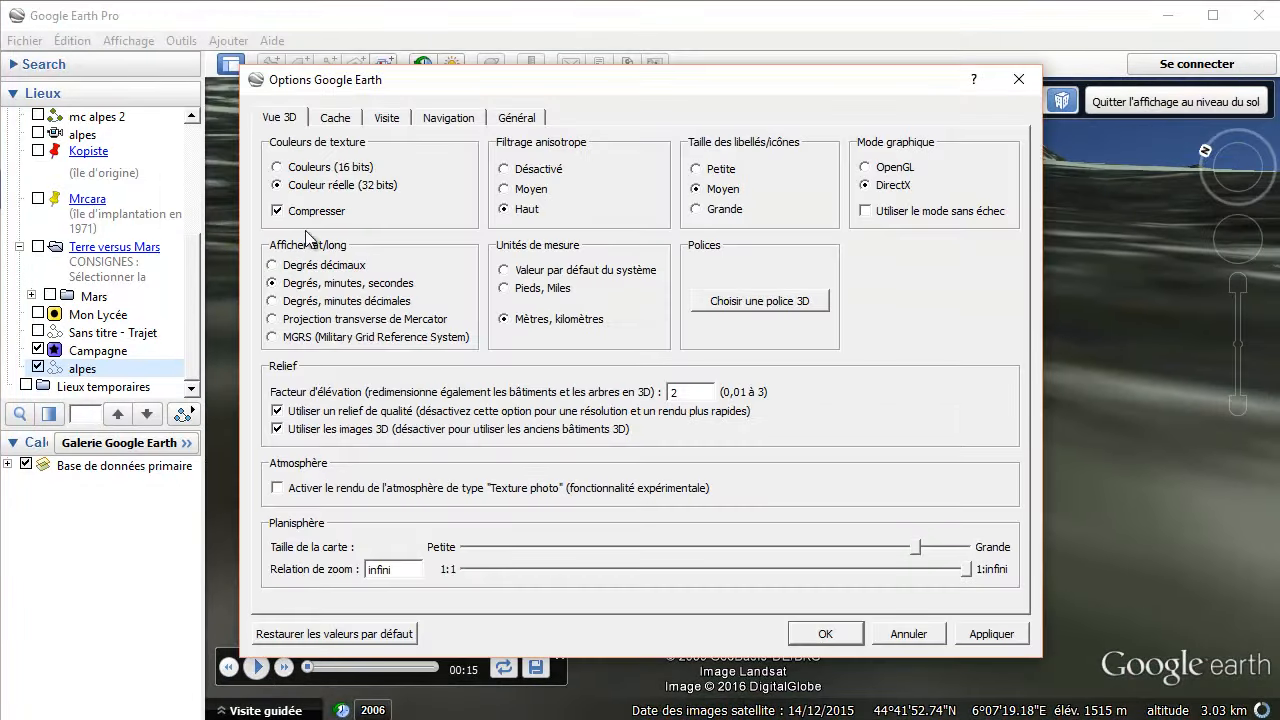
click(420, 120)
click(393, 120)
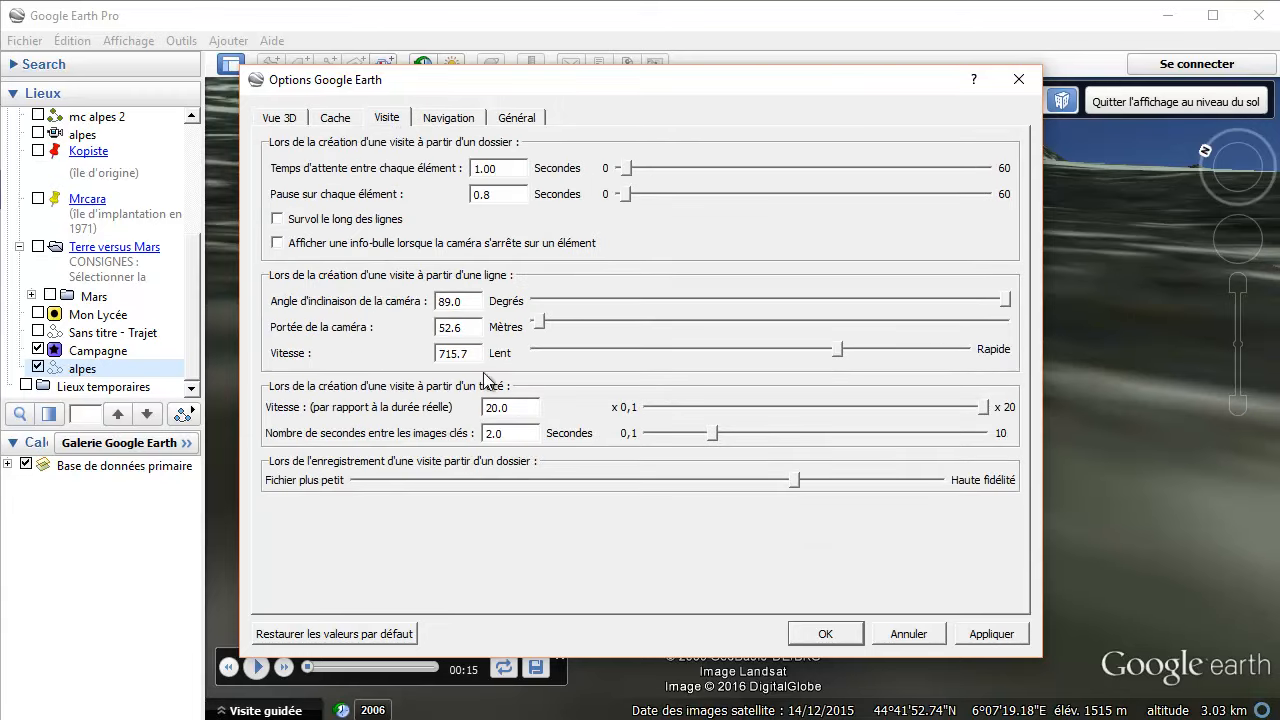
click(908, 634)
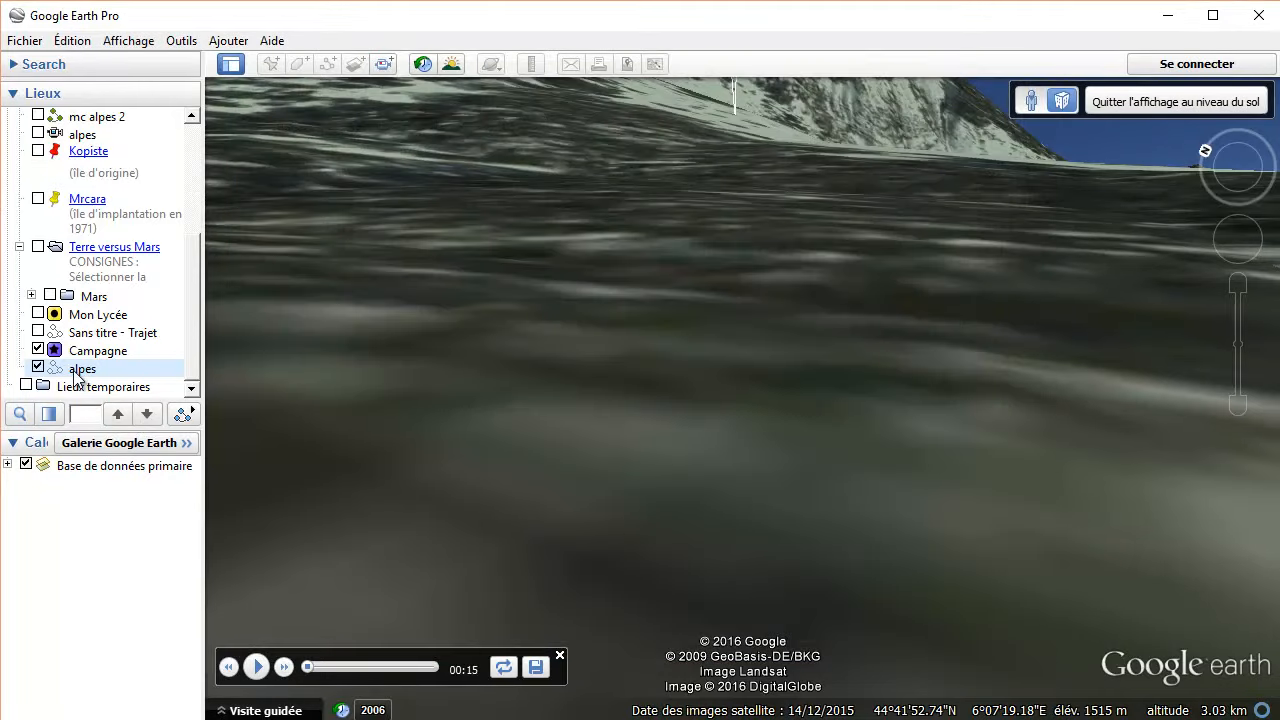
Step: Replay the tour along the alpes path and fly back to the overview of the whole path
click(190, 418)
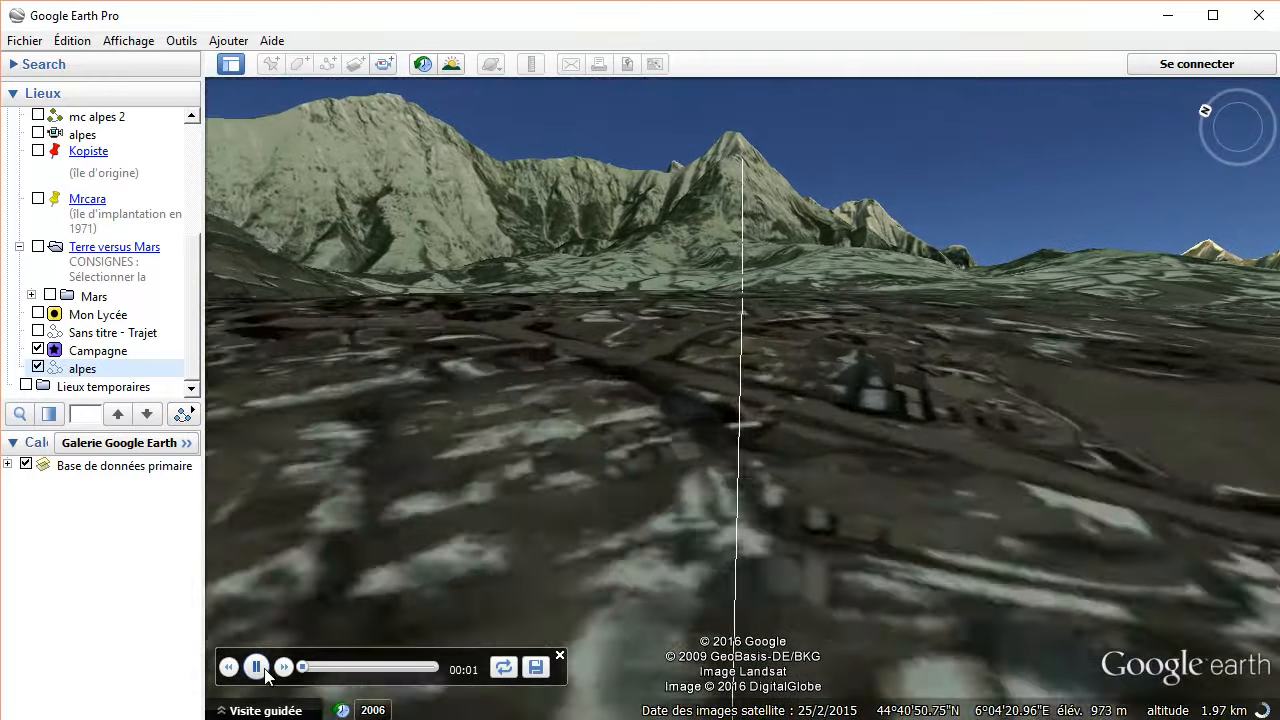
double_click(86, 370)
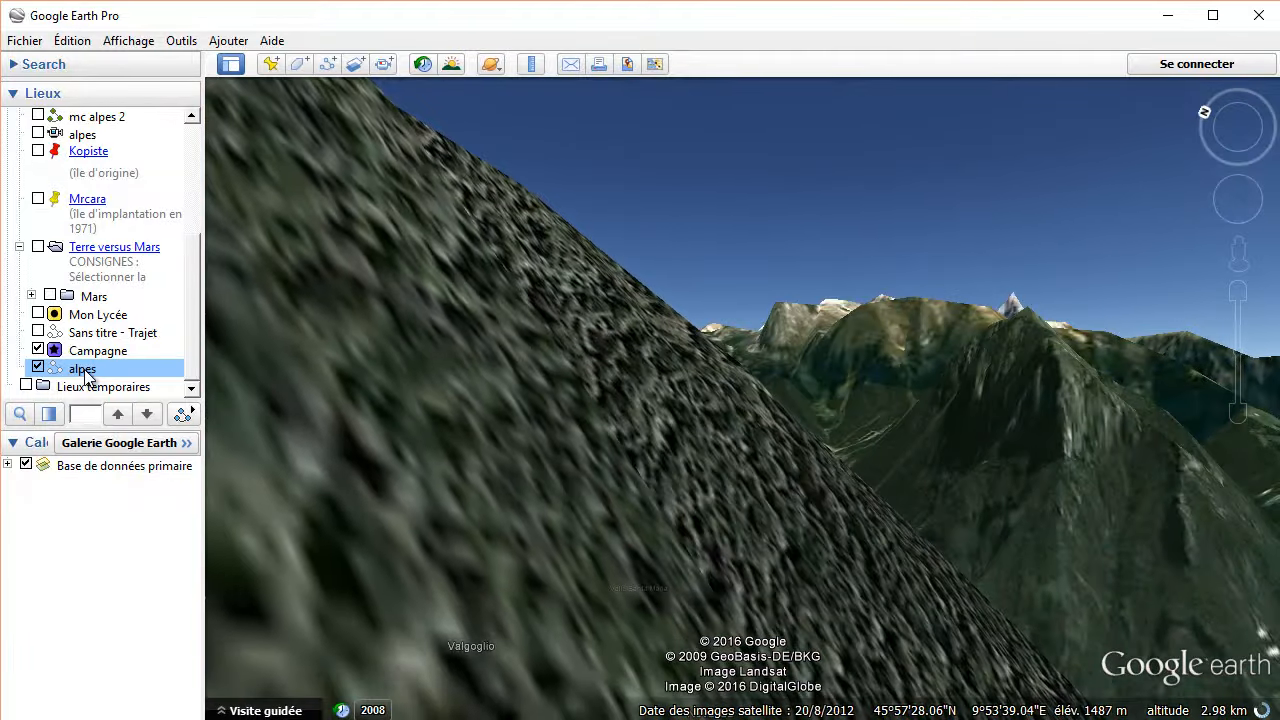
right_click(80, 372)
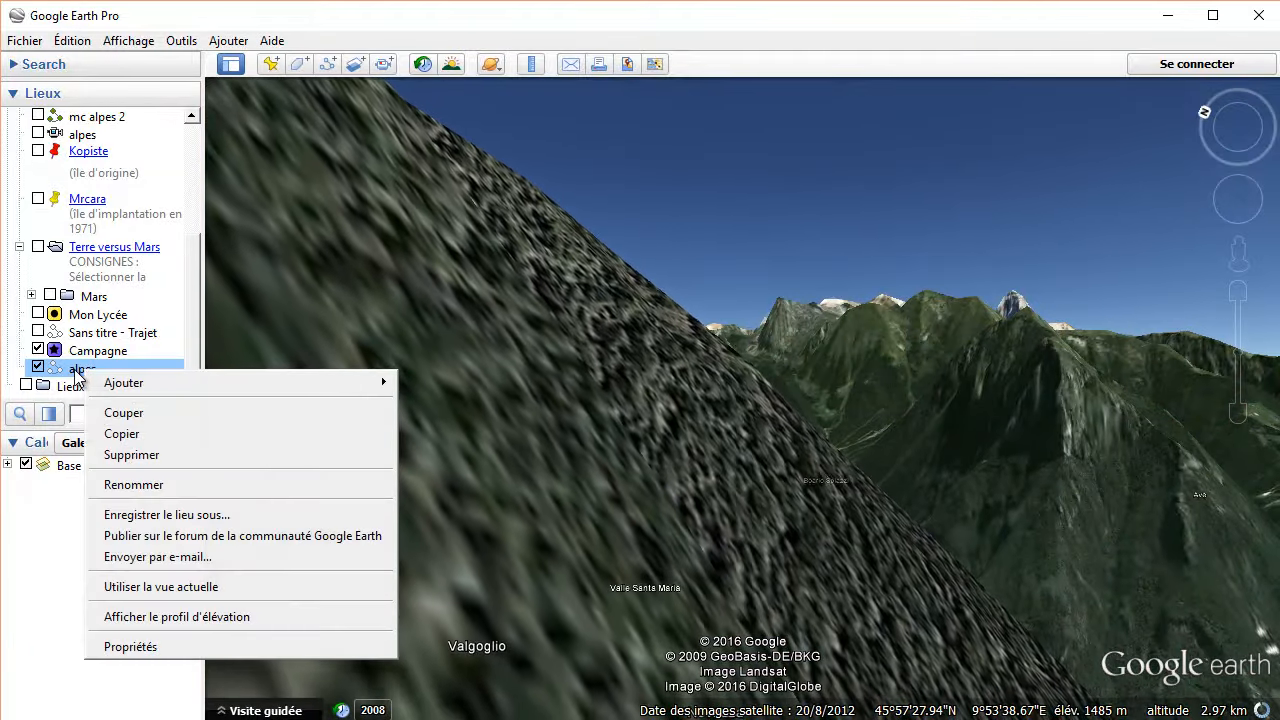
click(176, 648)
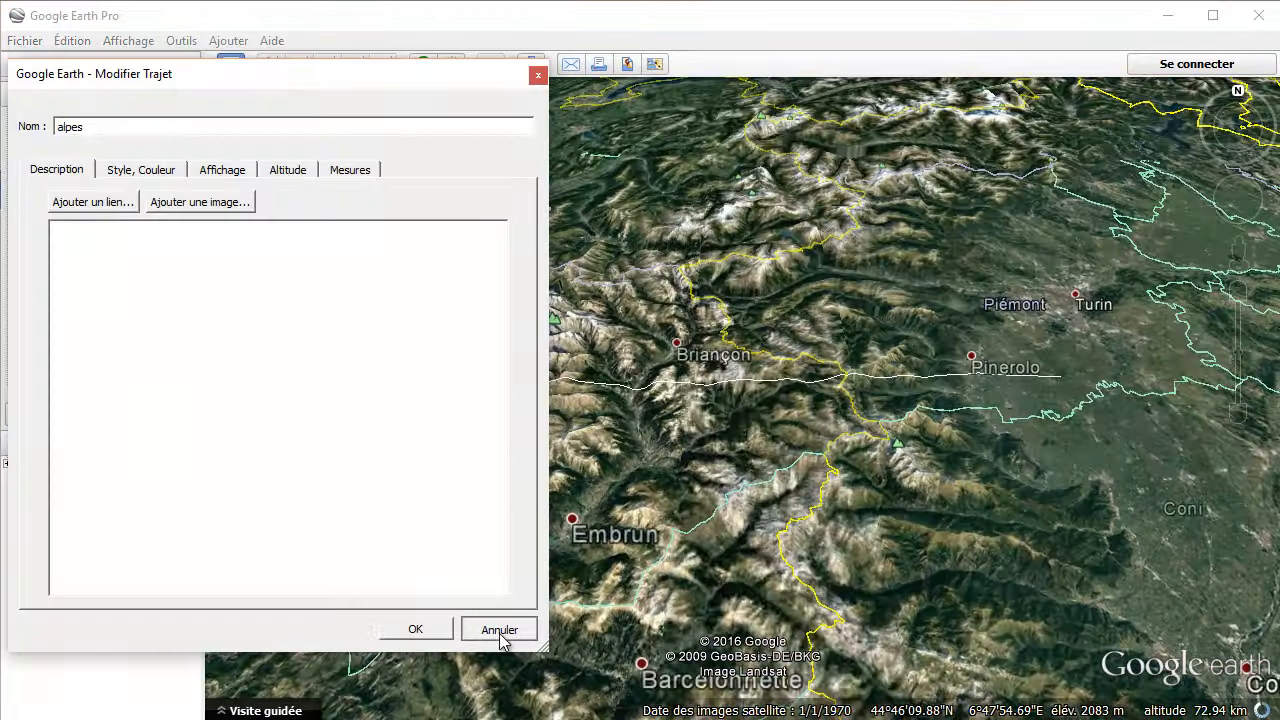
click(499, 630)
Step: Display the elevation profile of the alpes path
right_click(100, 368)
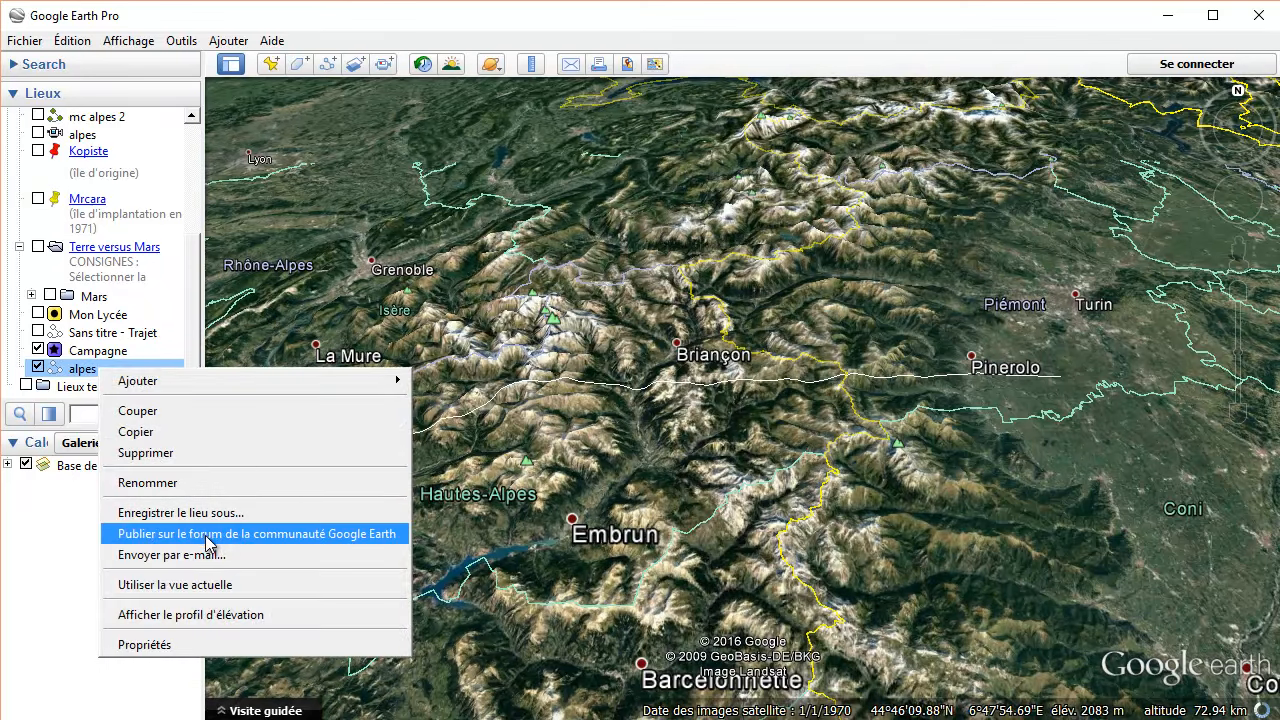
click(232, 617)
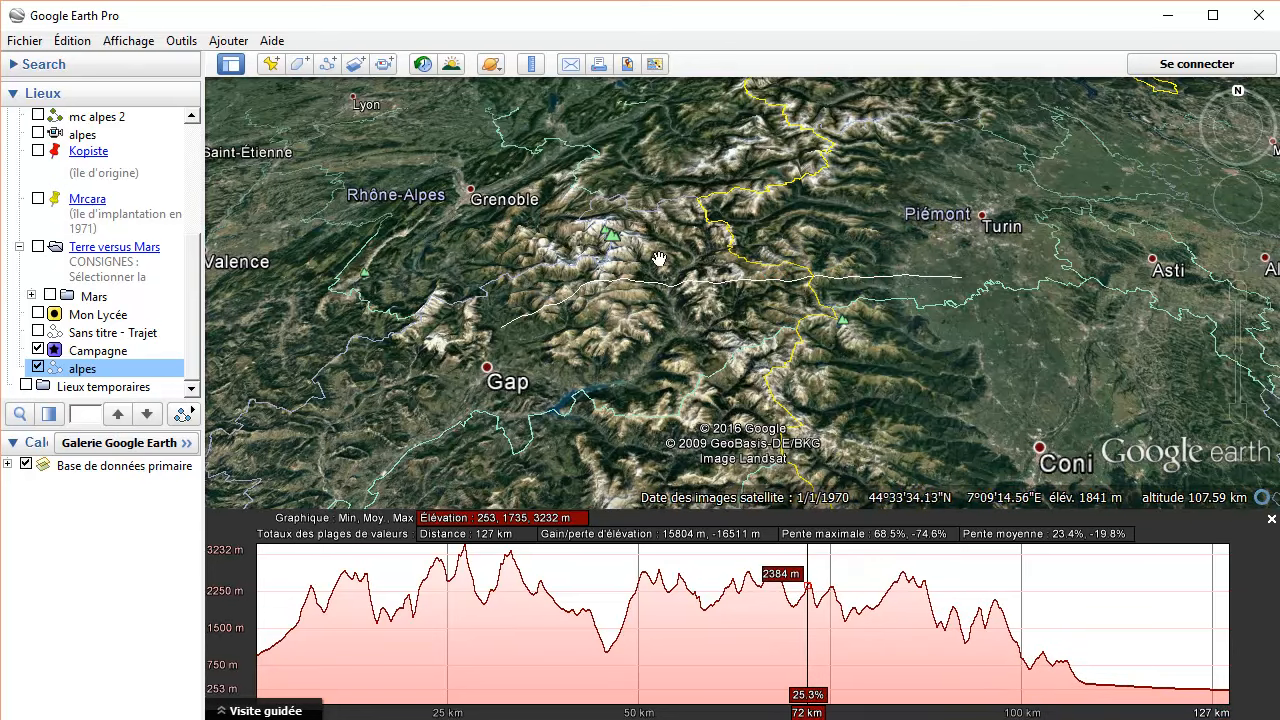
Step: Show the settings for a new image overlay, close them without saving, and open the tour recording controls
click(355, 64)
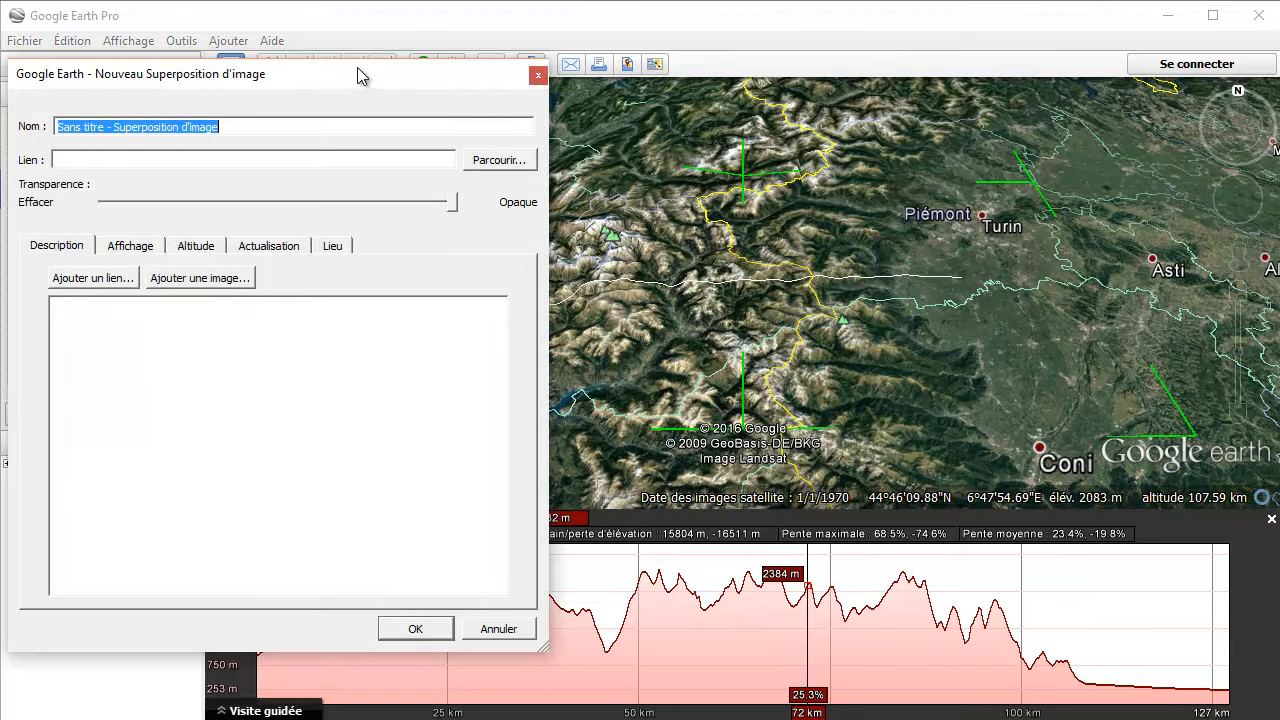
click(538, 77)
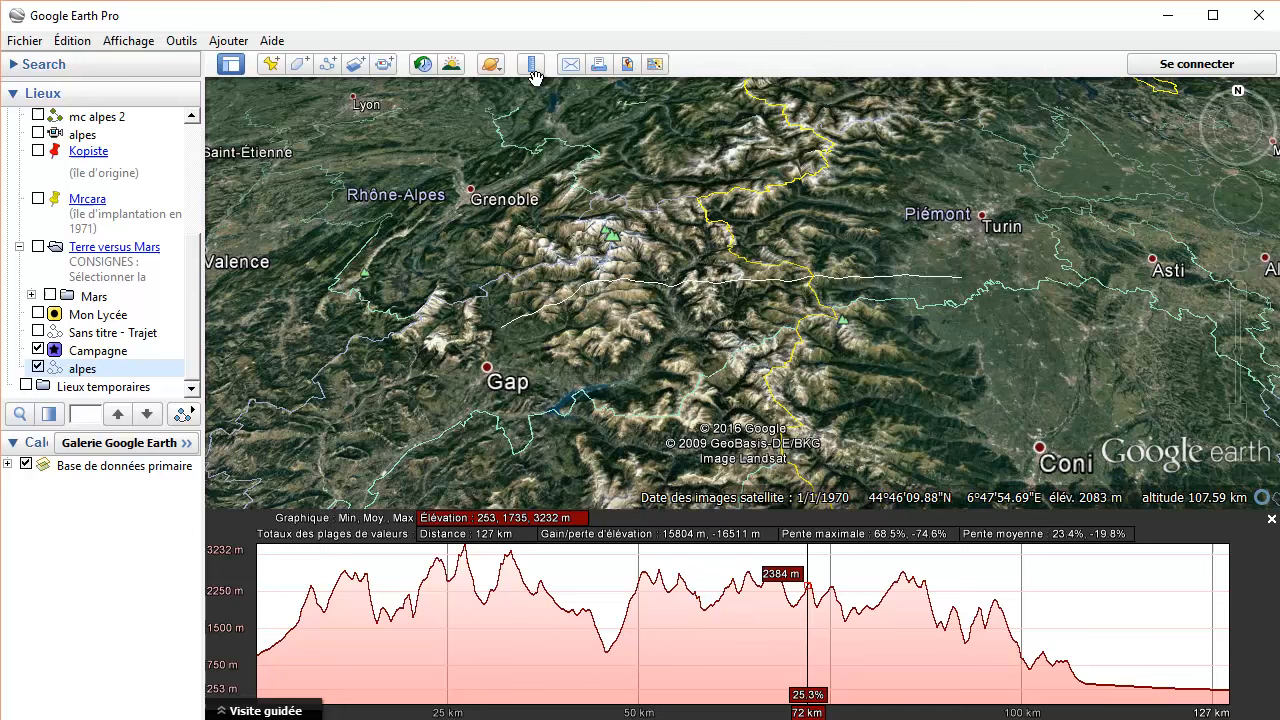
click(386, 68)
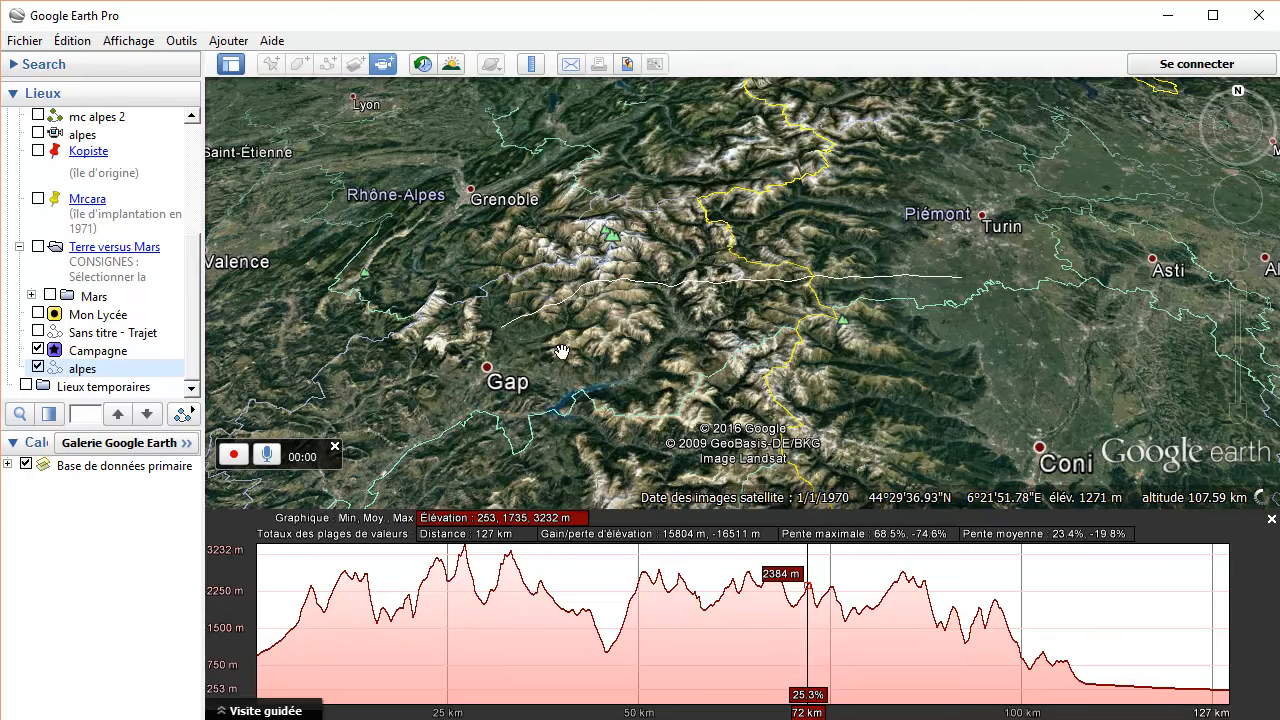
Step: Close the tour recording controls, and view historical imagery of the Alps back to 12/1993 before restoring the current imagery
drag(632, 364, 690, 303)
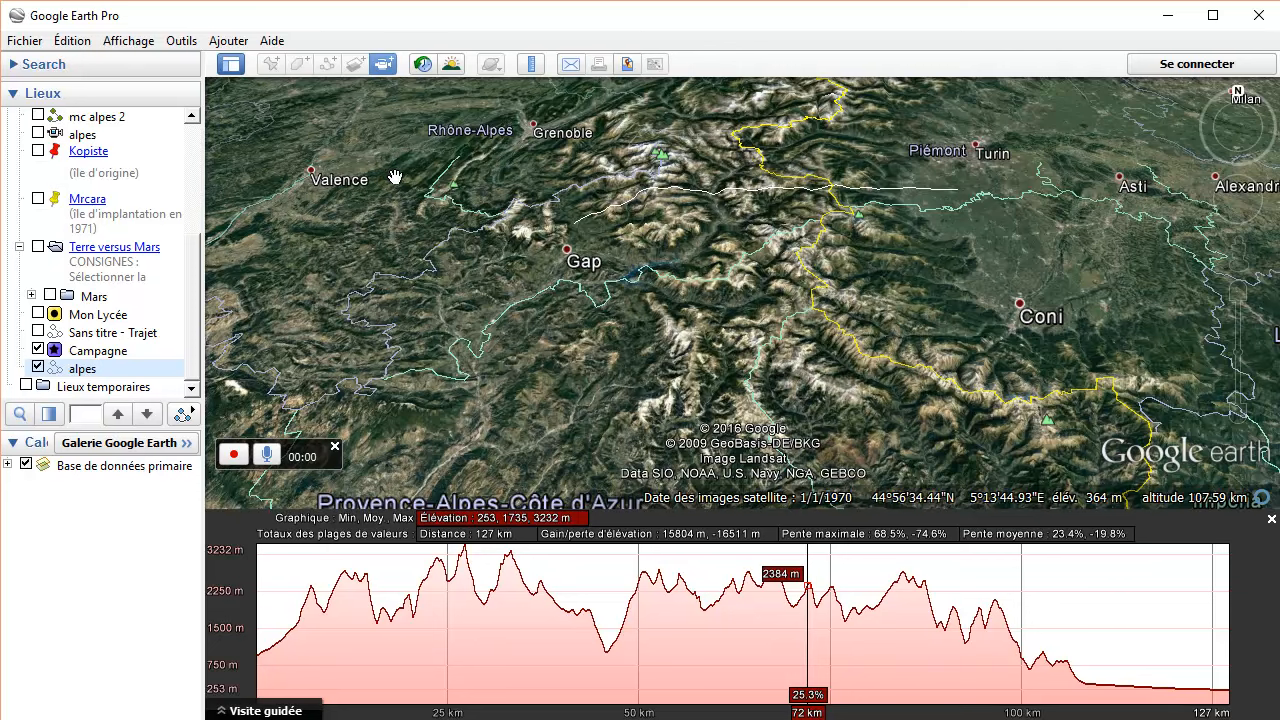
click(335, 447)
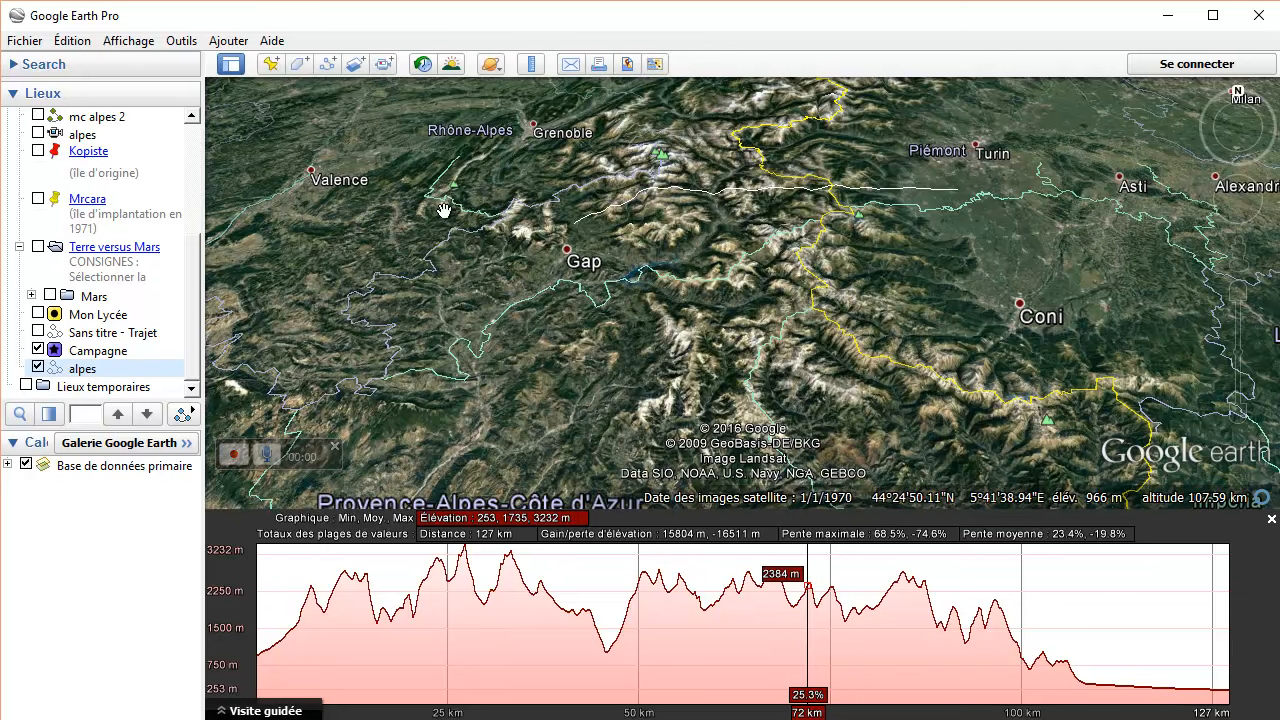
click(424, 66)
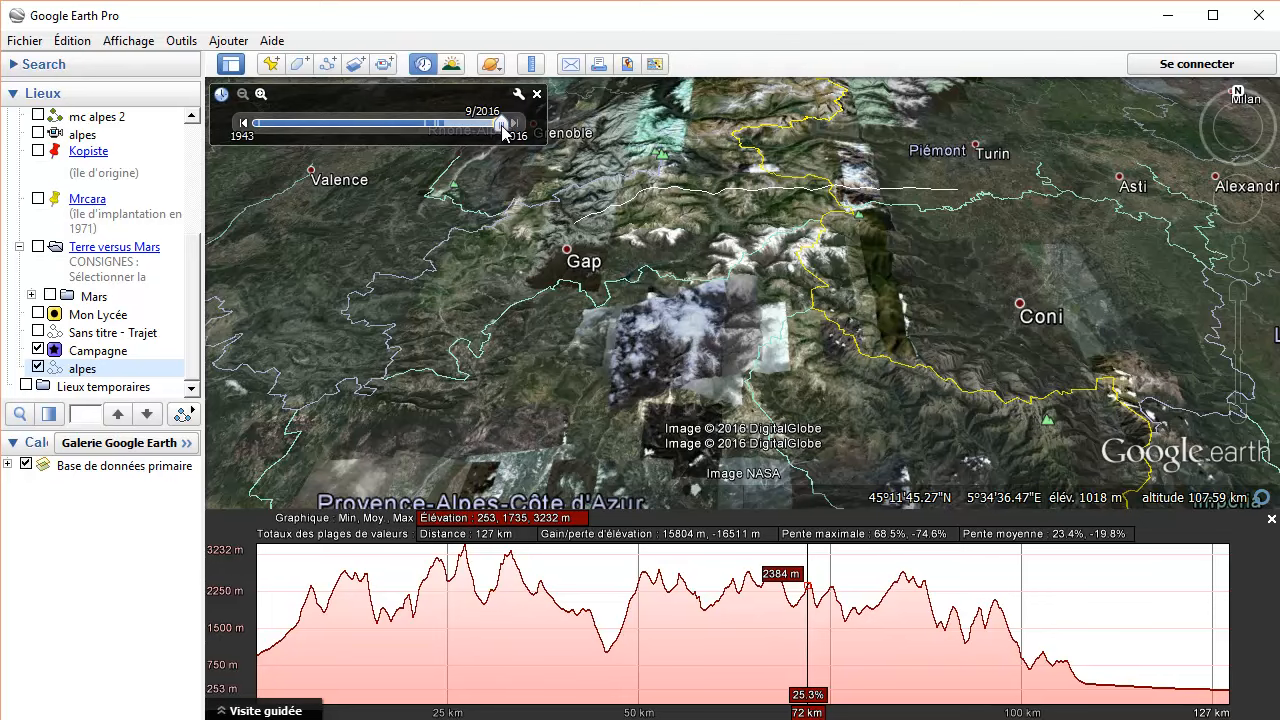
drag(501, 125, 431, 126)
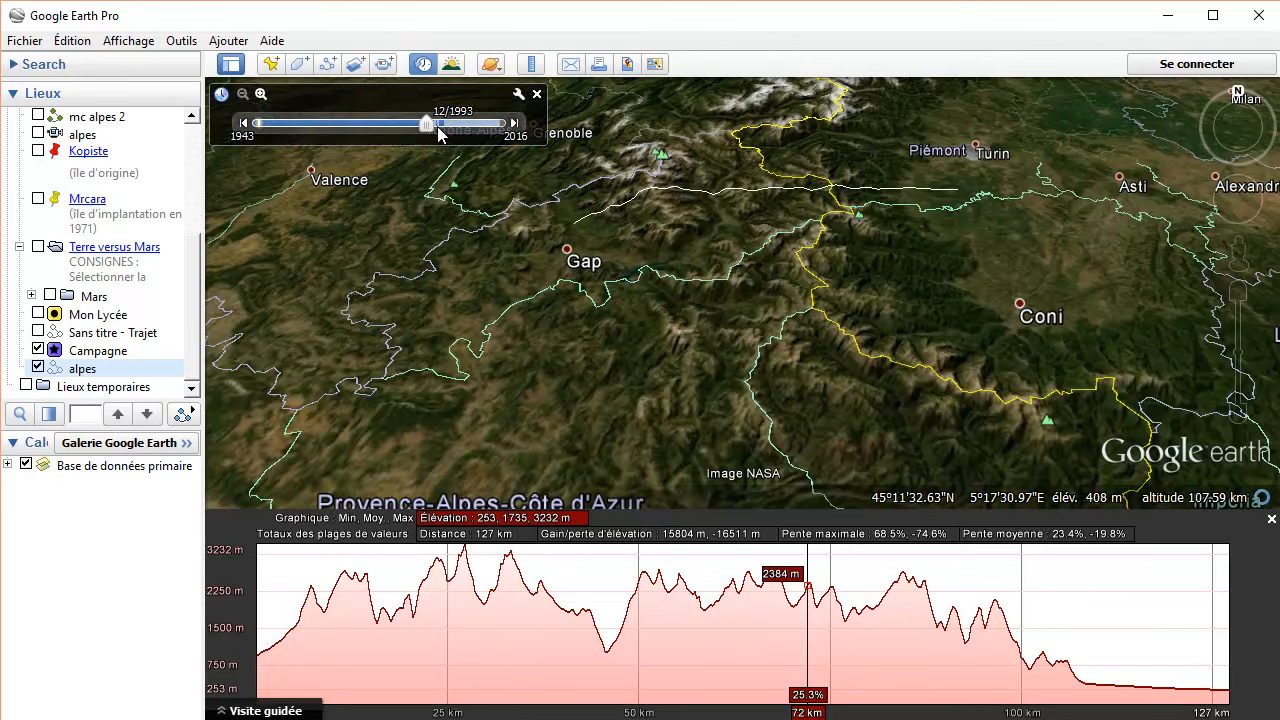
drag(437, 126, 501, 124)
click(537, 94)
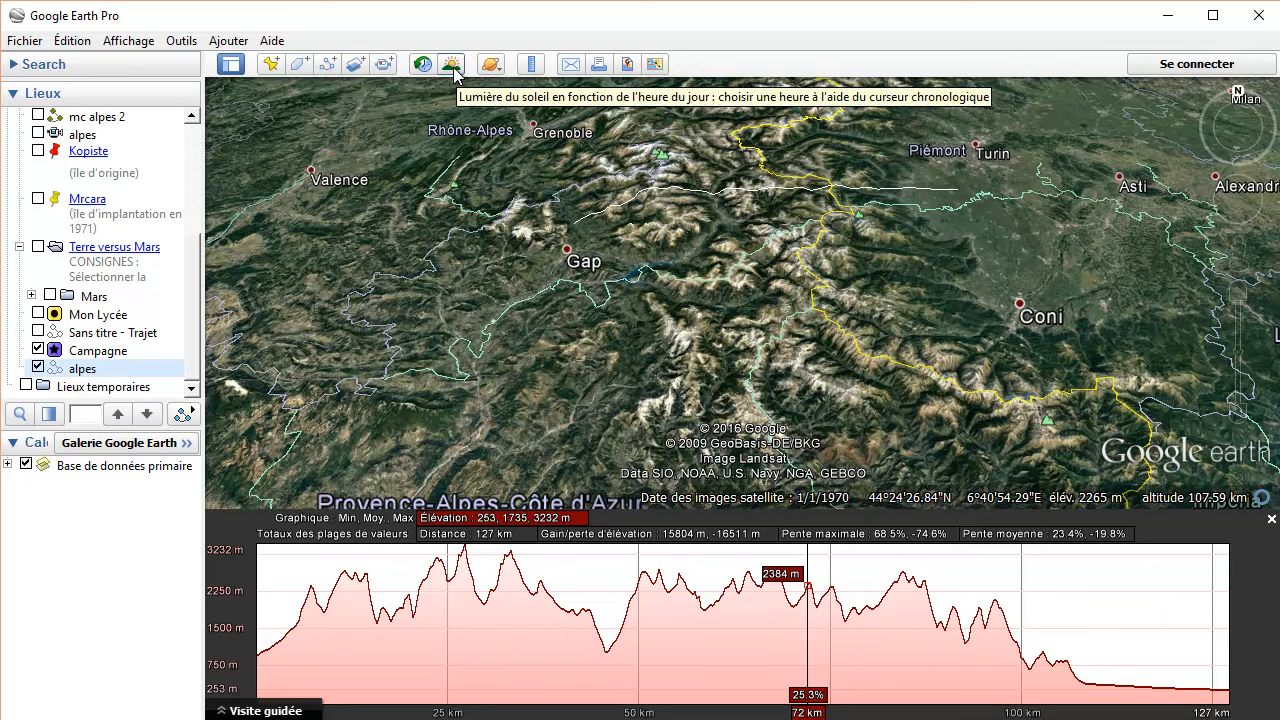
Step: Switch the globe to Mars and examine a crater up close before returning to the view of the whole planet
click(492, 66)
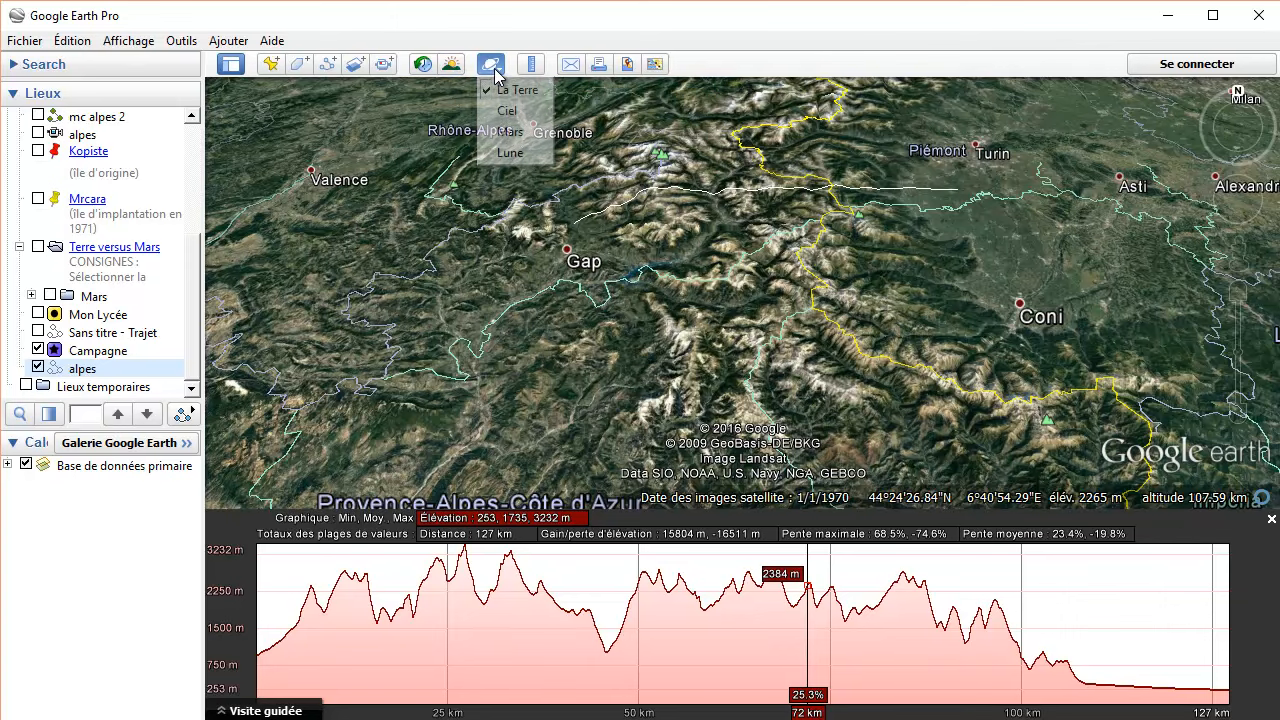
click(510, 132)
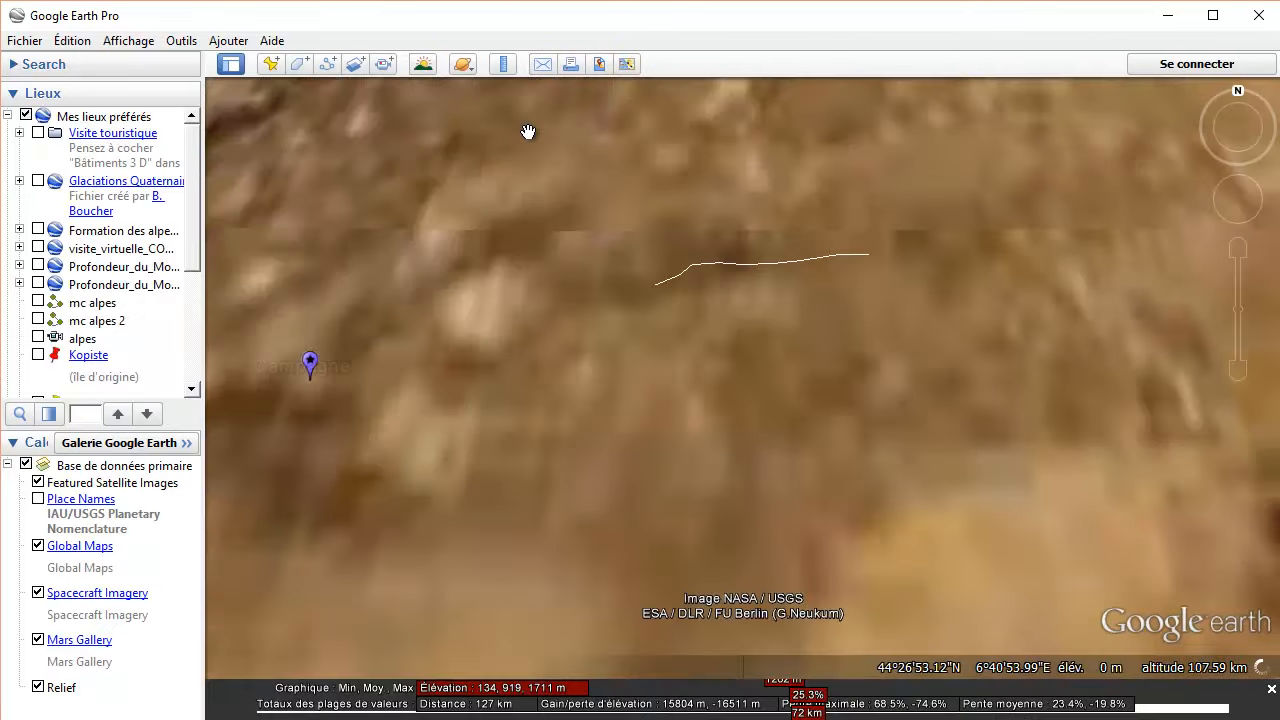
scroll(720, 400, up, 5)
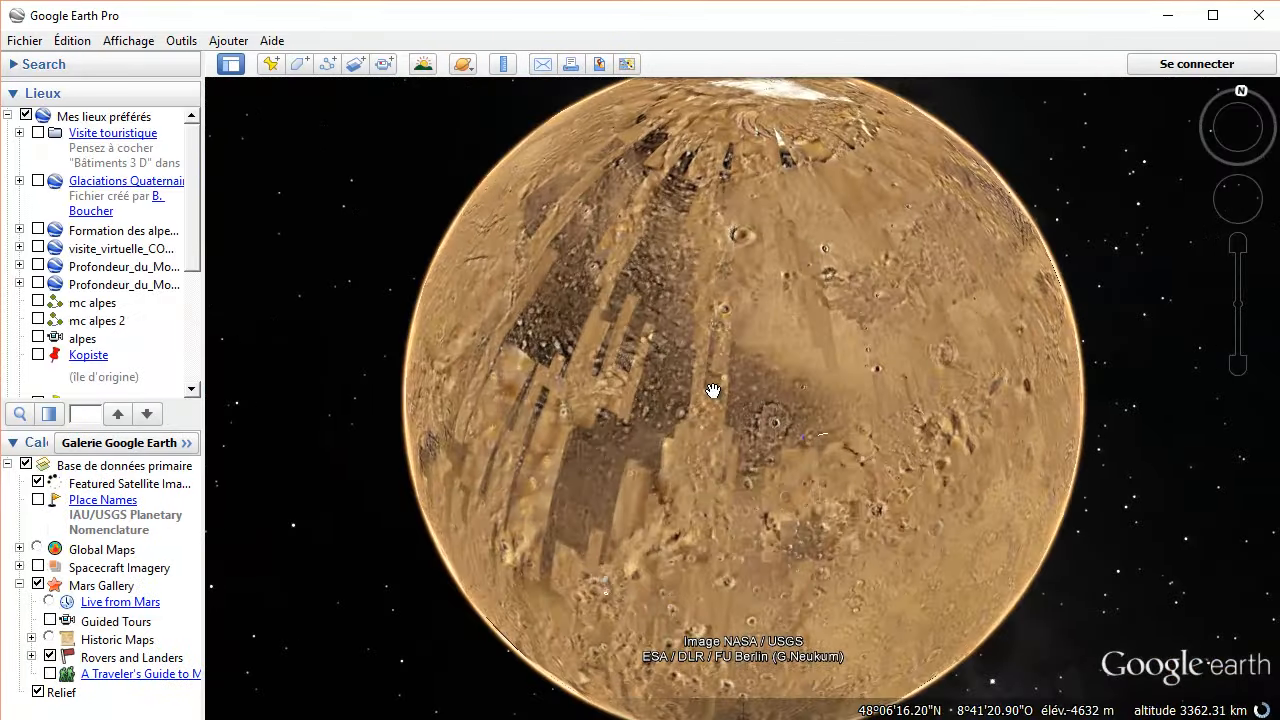
scroll(706, 386, down, 3)
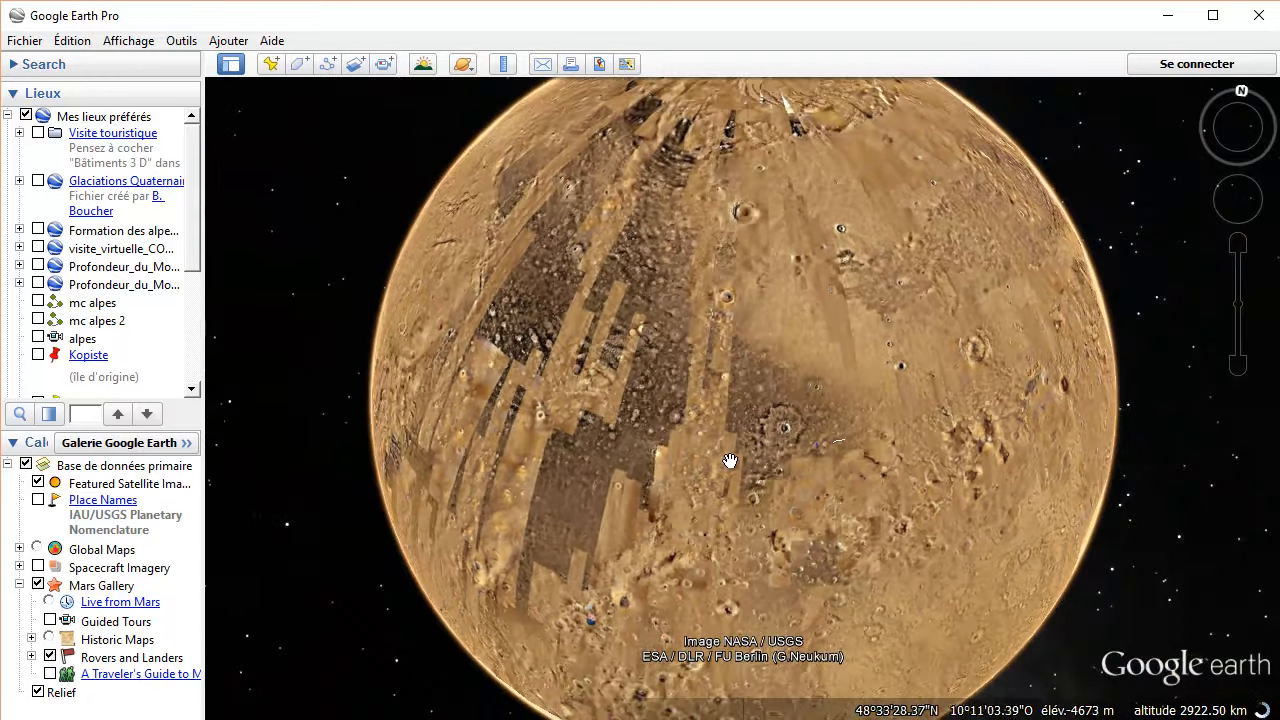
scroll(663, 389, up, 4)
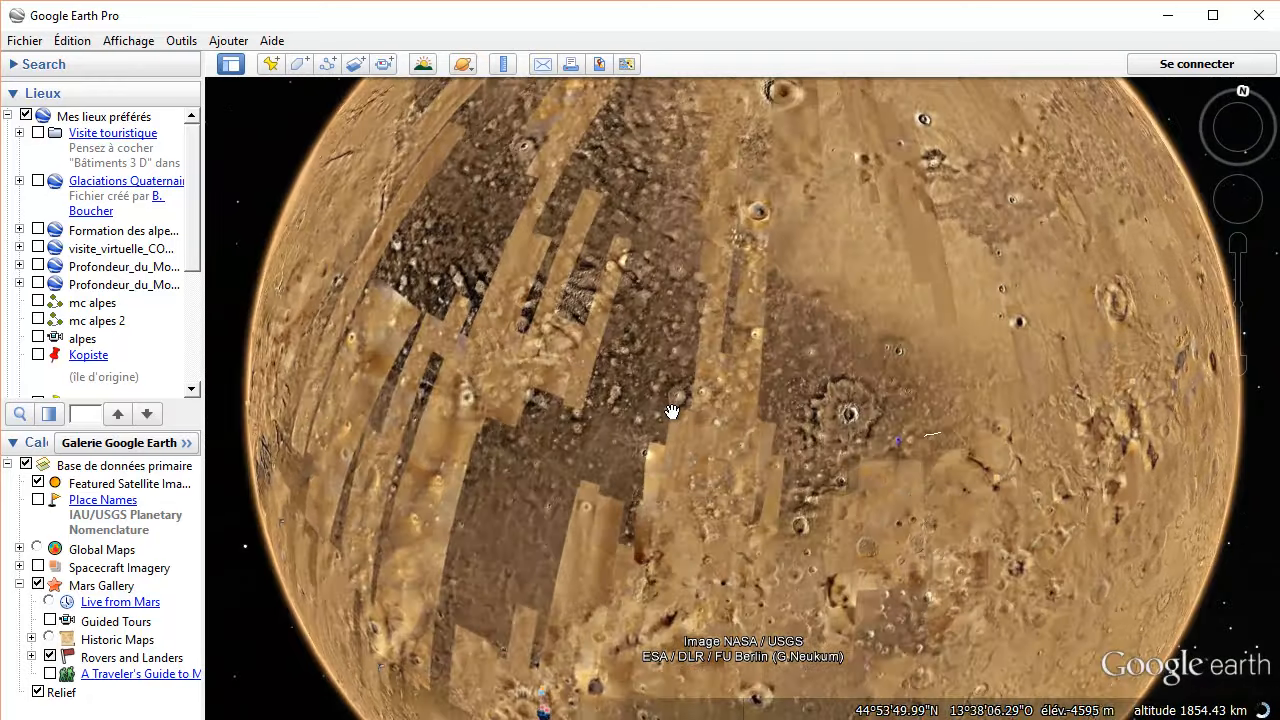
scroll(676, 380, up, 5)
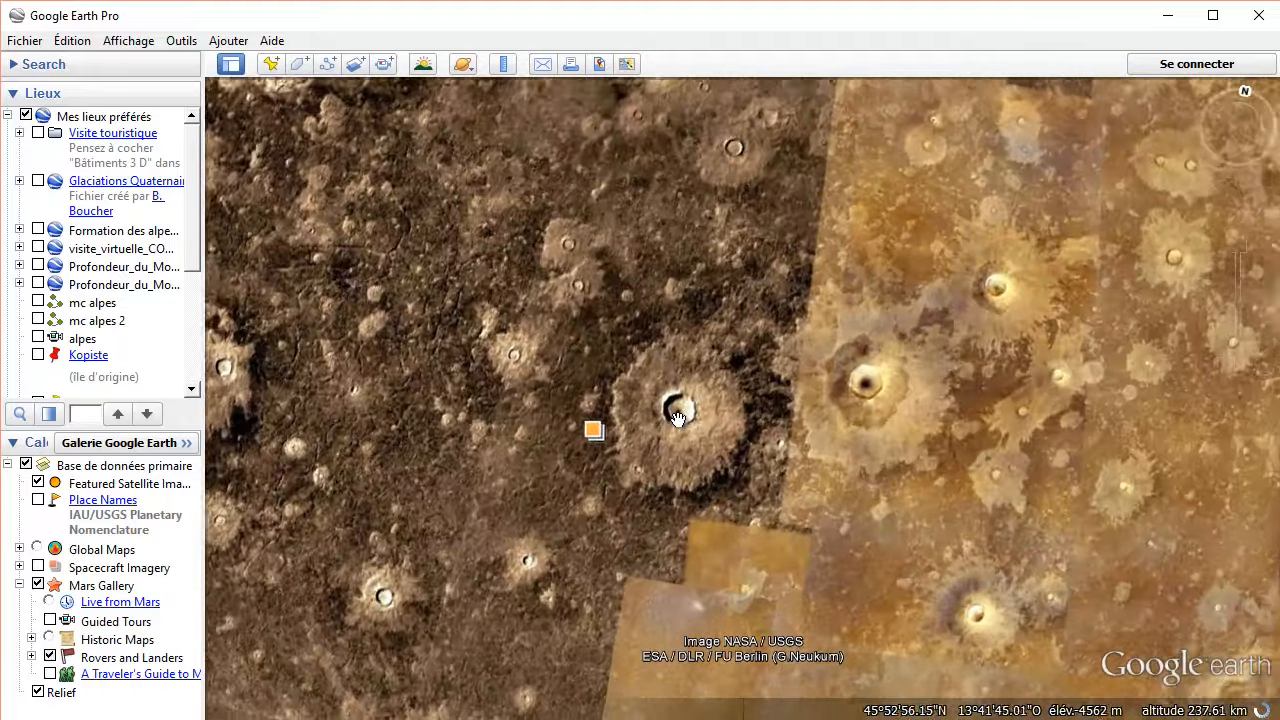
scroll(676, 397, up, 3)
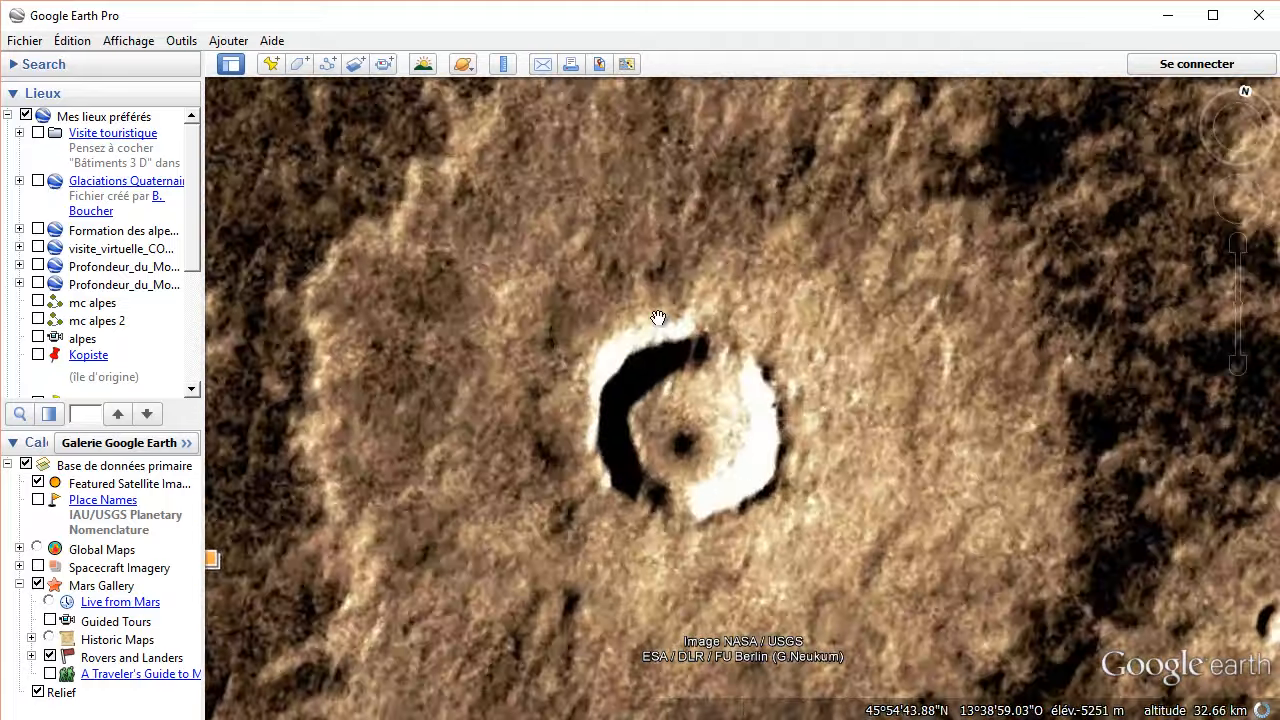
scroll(634, 337, down, 4)
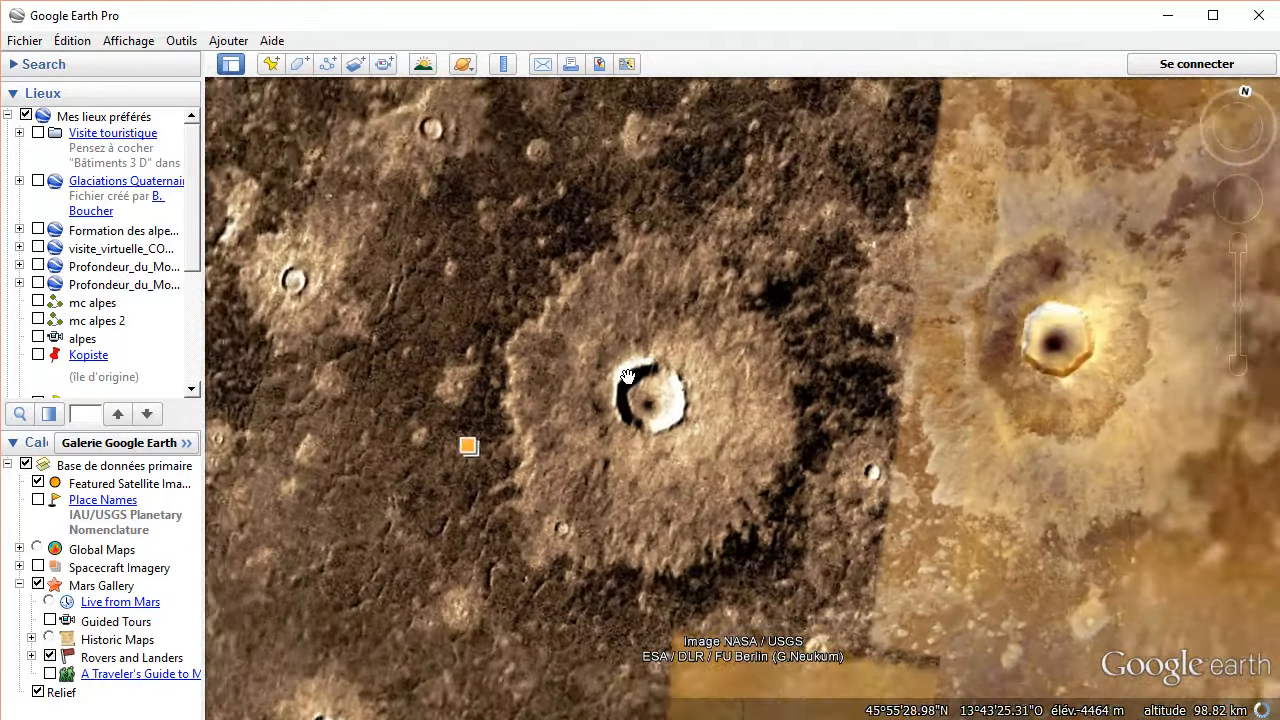
scroll(628, 378, down, 4)
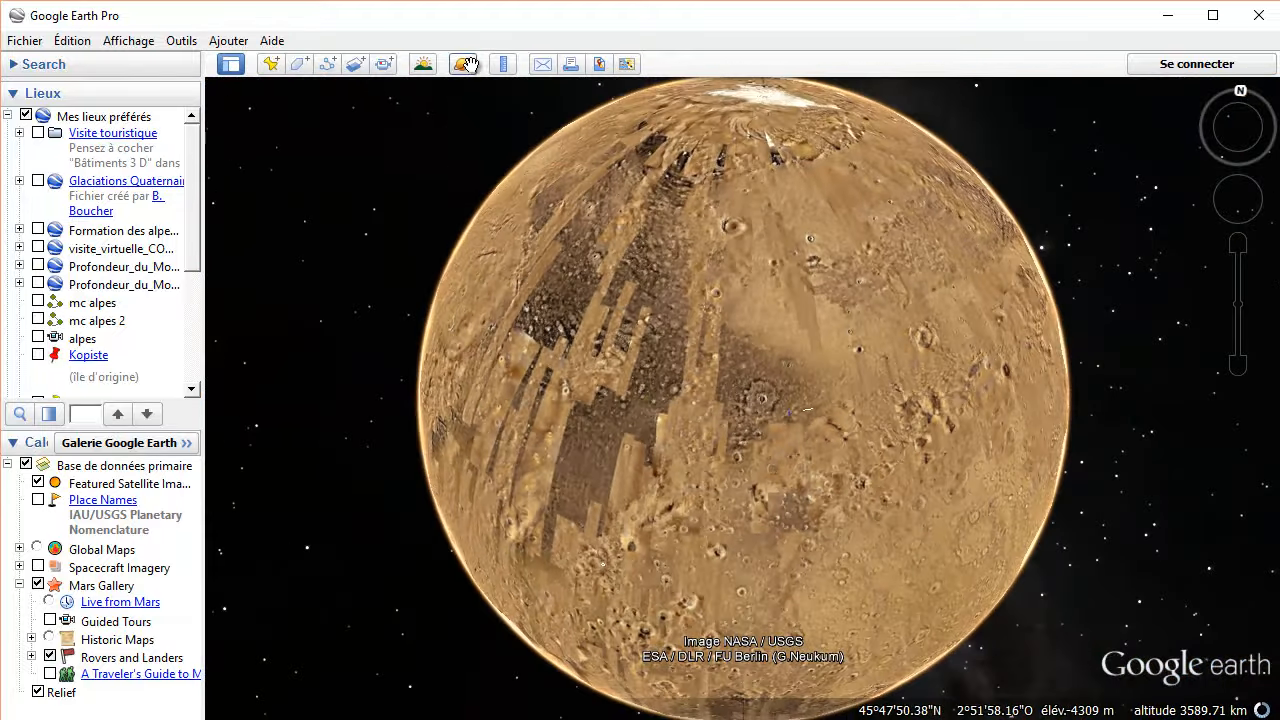
Step: Switch the globe back to Earth and frame France in the view
click(463, 64)
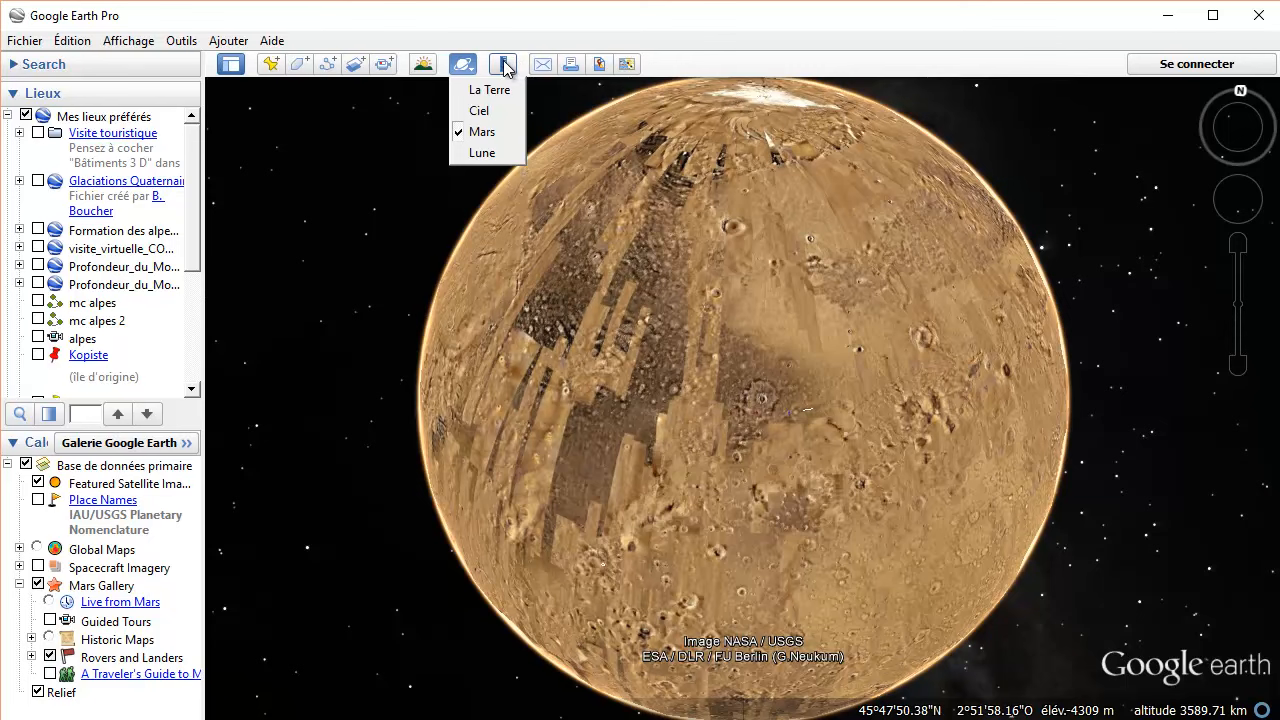
click(489, 90)
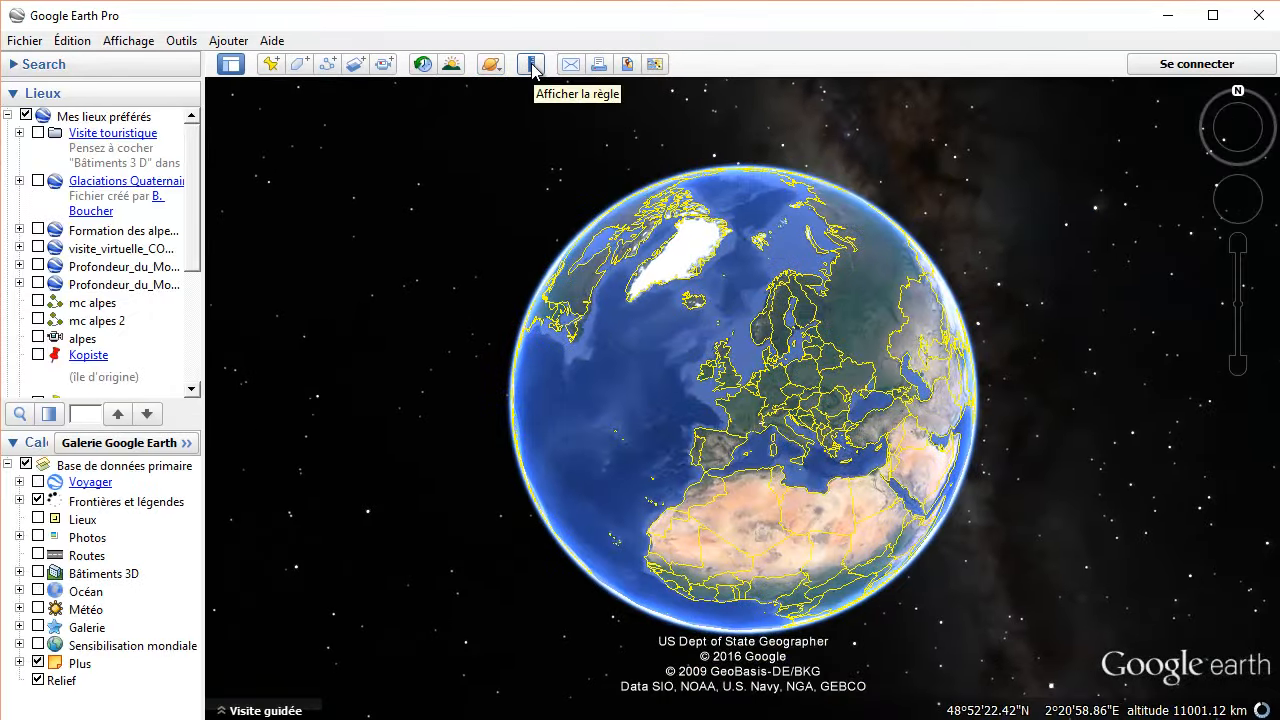
scroll(791, 386, up, 8)
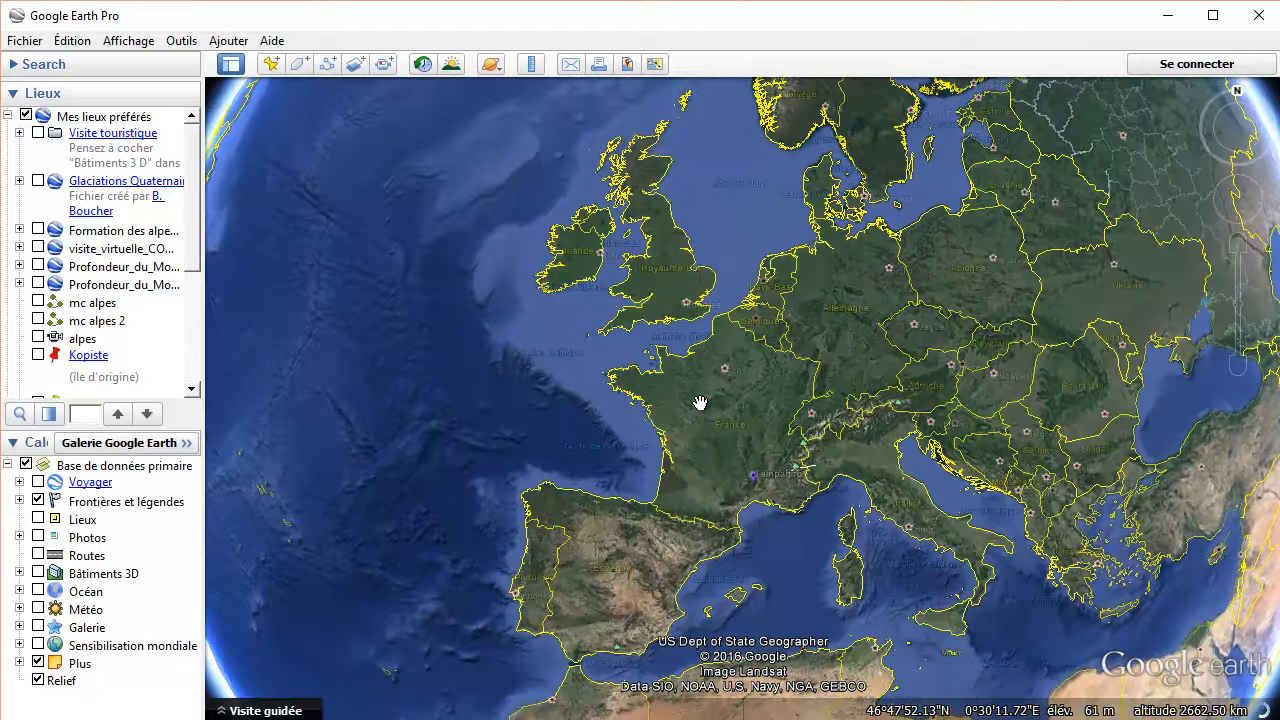
scroll(700, 403, up, 3)
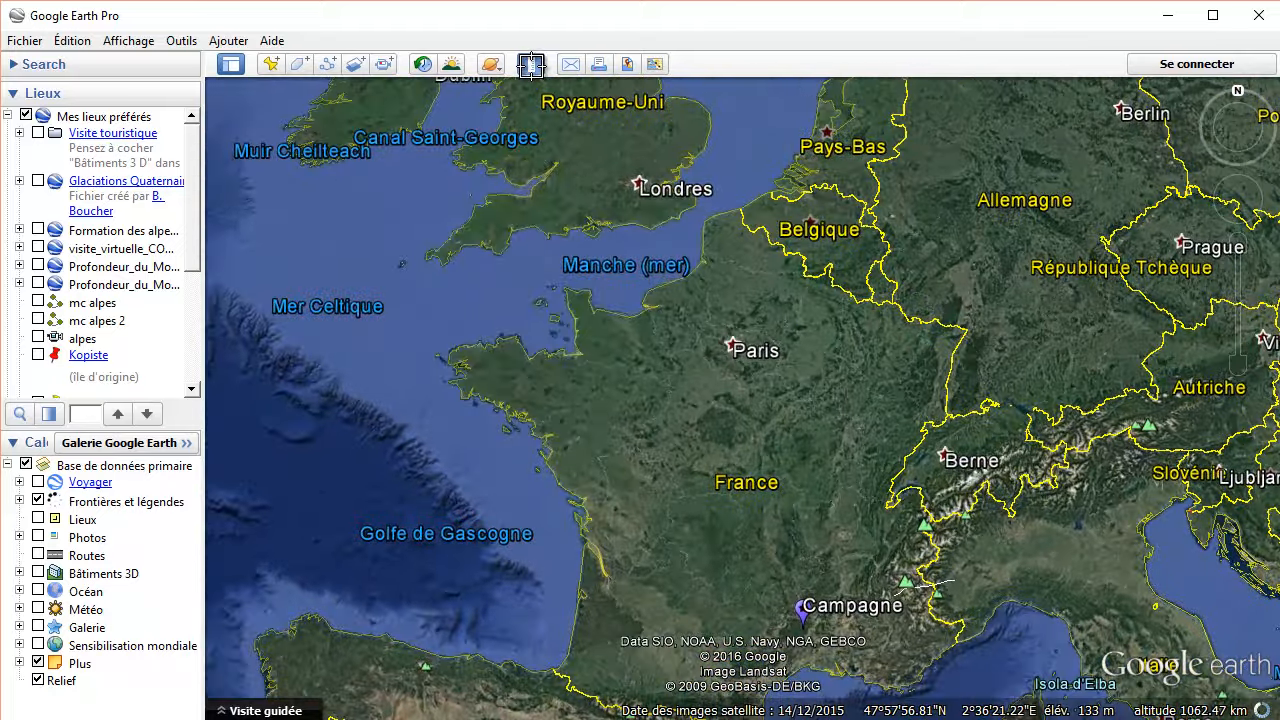
Step: Measure the straight-line ground distance in kilometres from Paris to the Mediterranean coast of southeastern France
click(531, 65)
click(735, 344)
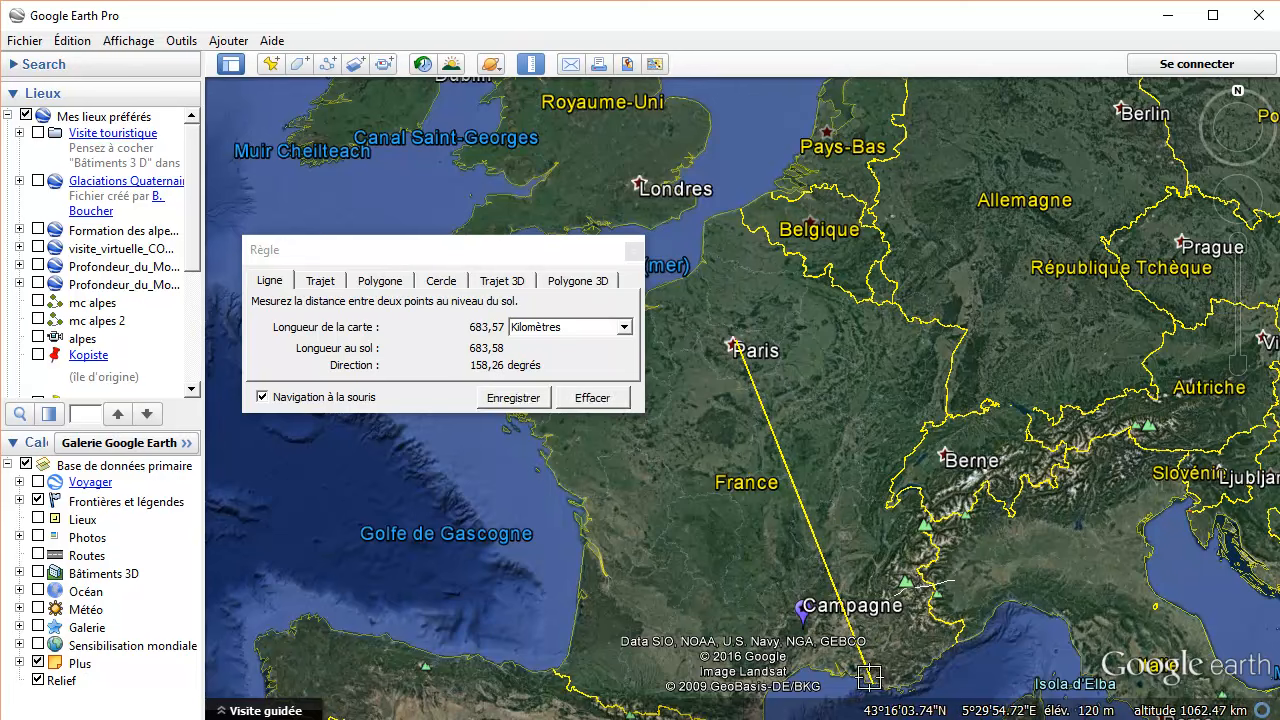
click(872, 686)
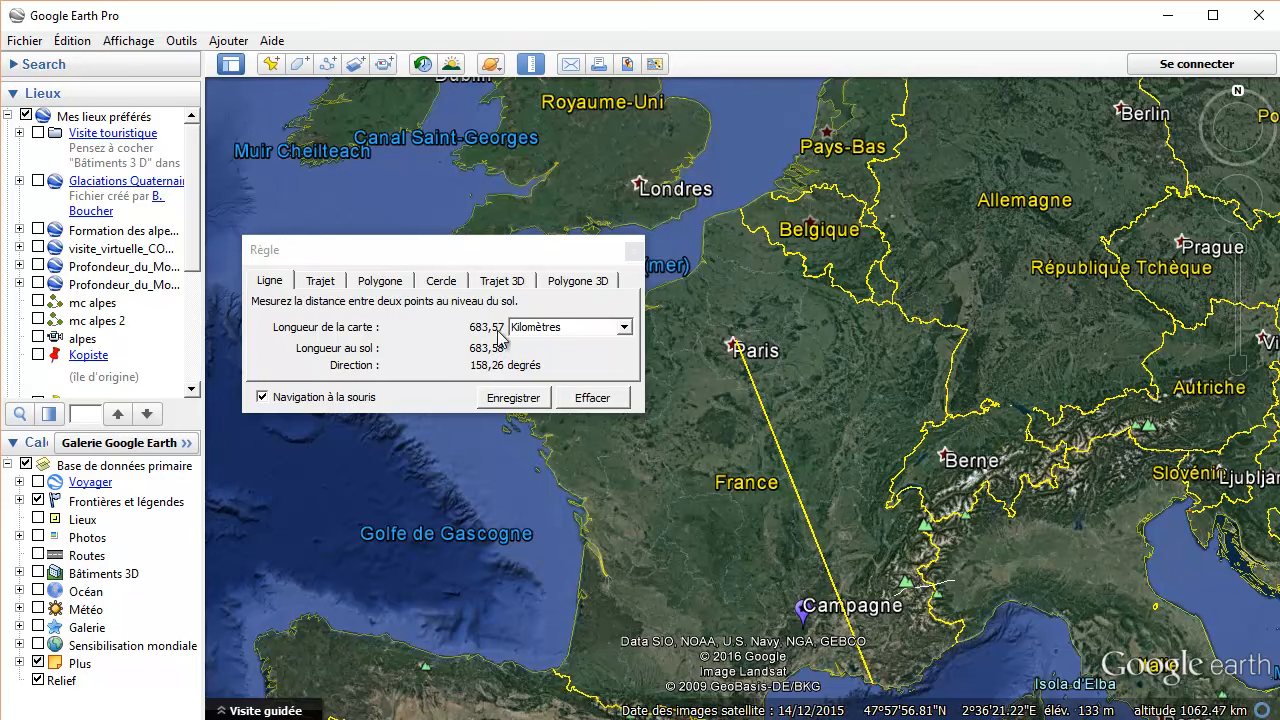
Step: Measure a multi-point path in kilometres from Paris through southwestern France to the Mediterranean coast
click(321, 281)
click(735, 342)
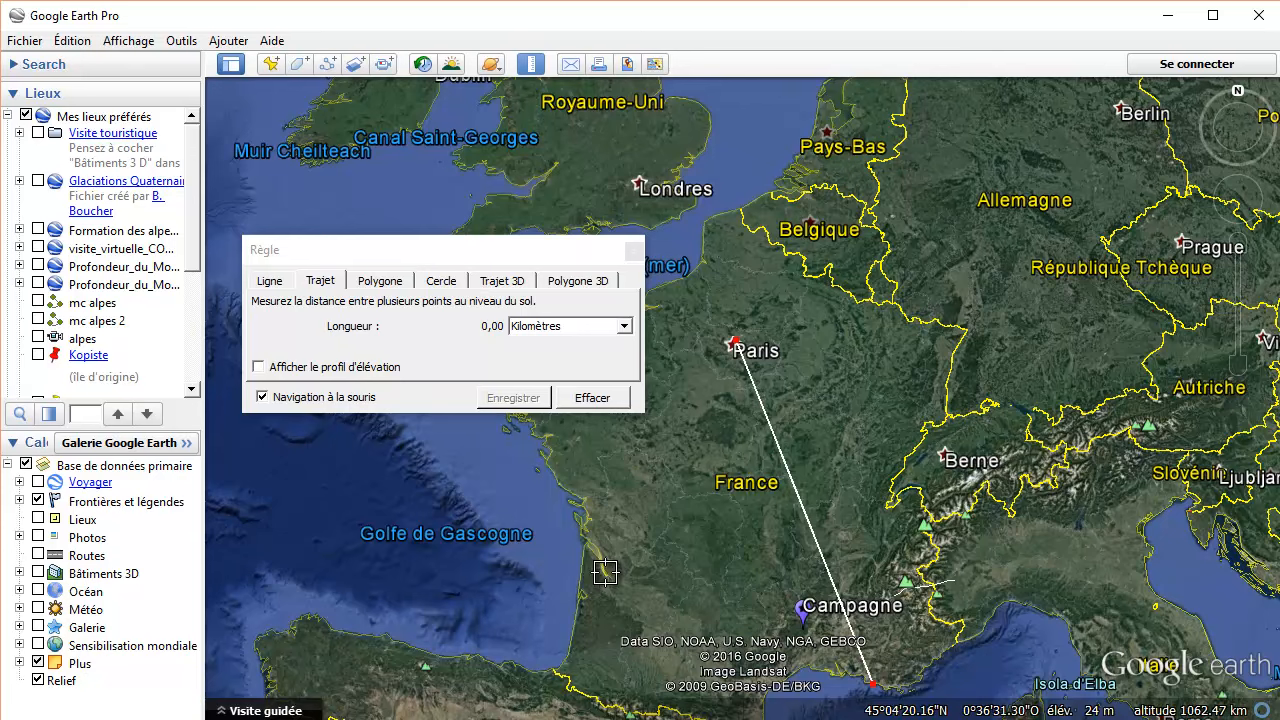
click(729, 350)
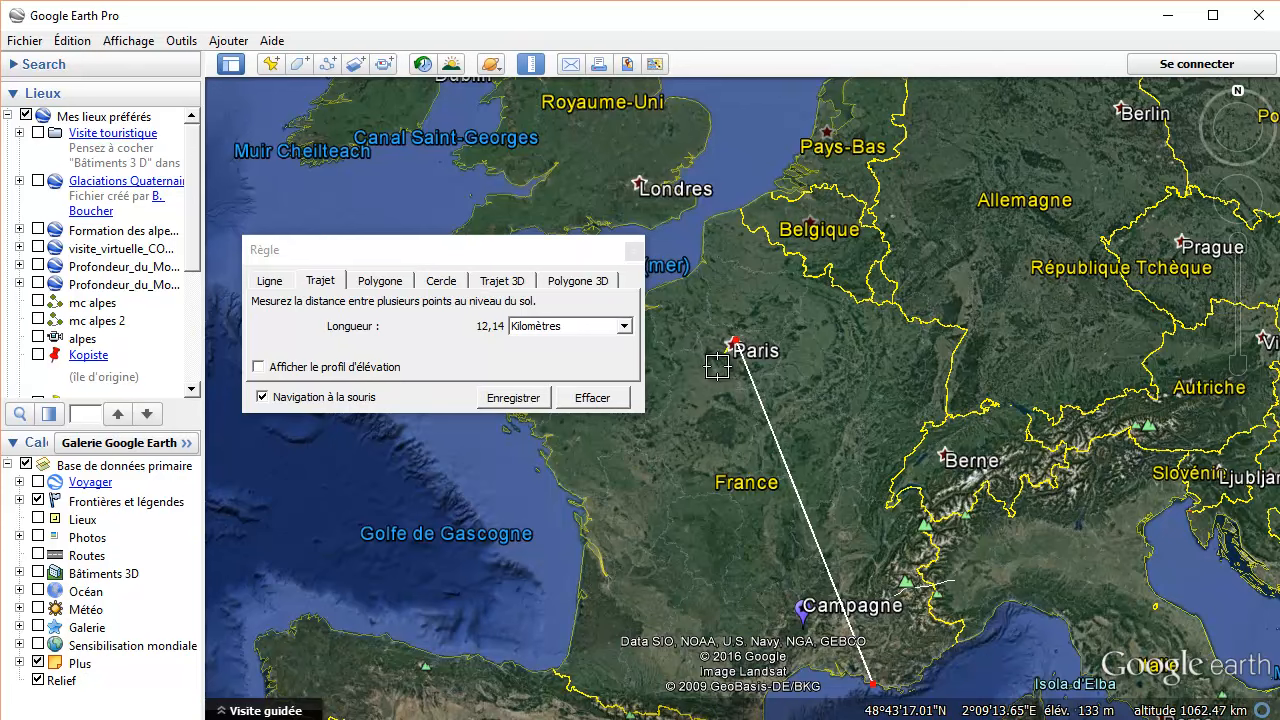
click(611, 574)
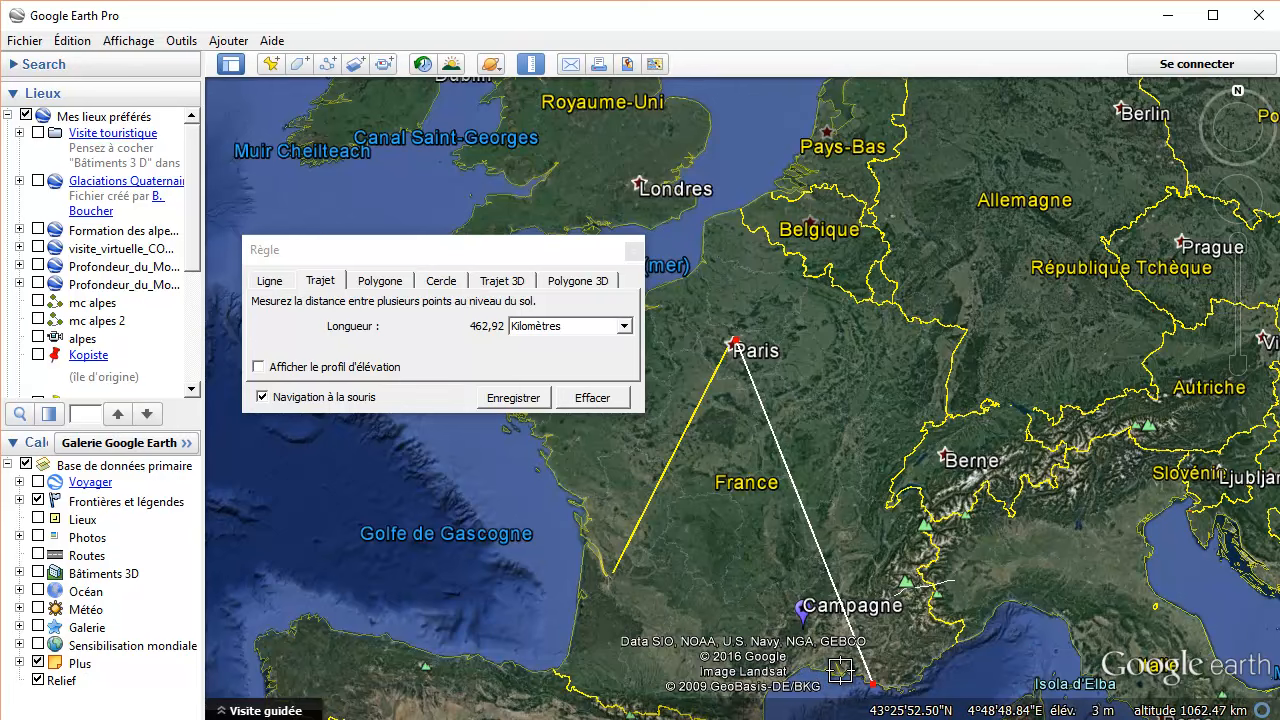
click(840, 668)
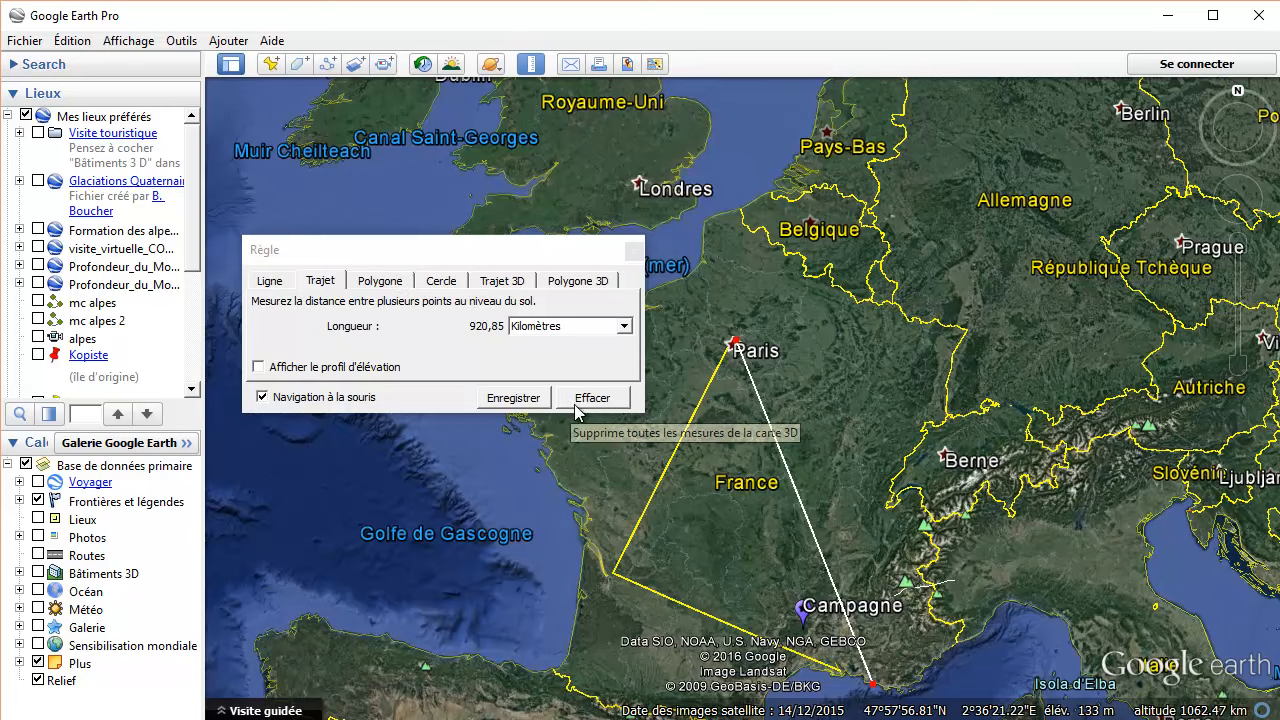
Step: Close the ruler and request the current view of France in Google Maps
click(634, 253)
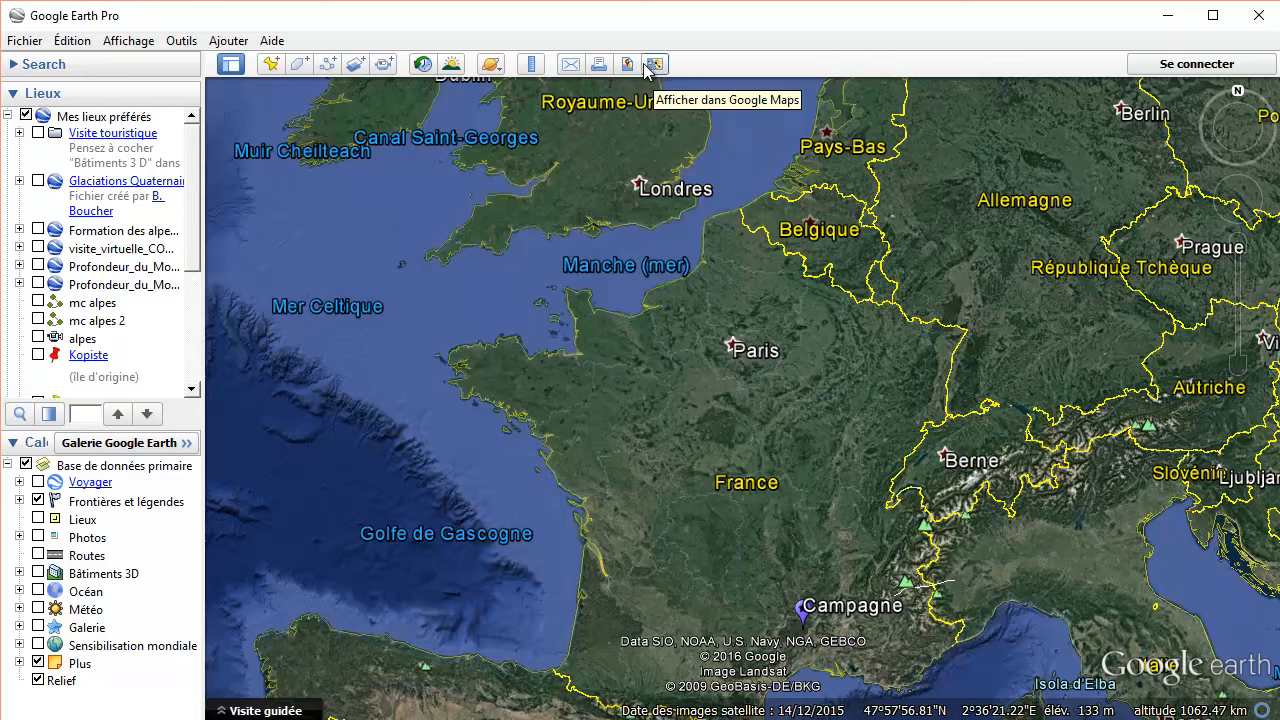
click(655, 70)
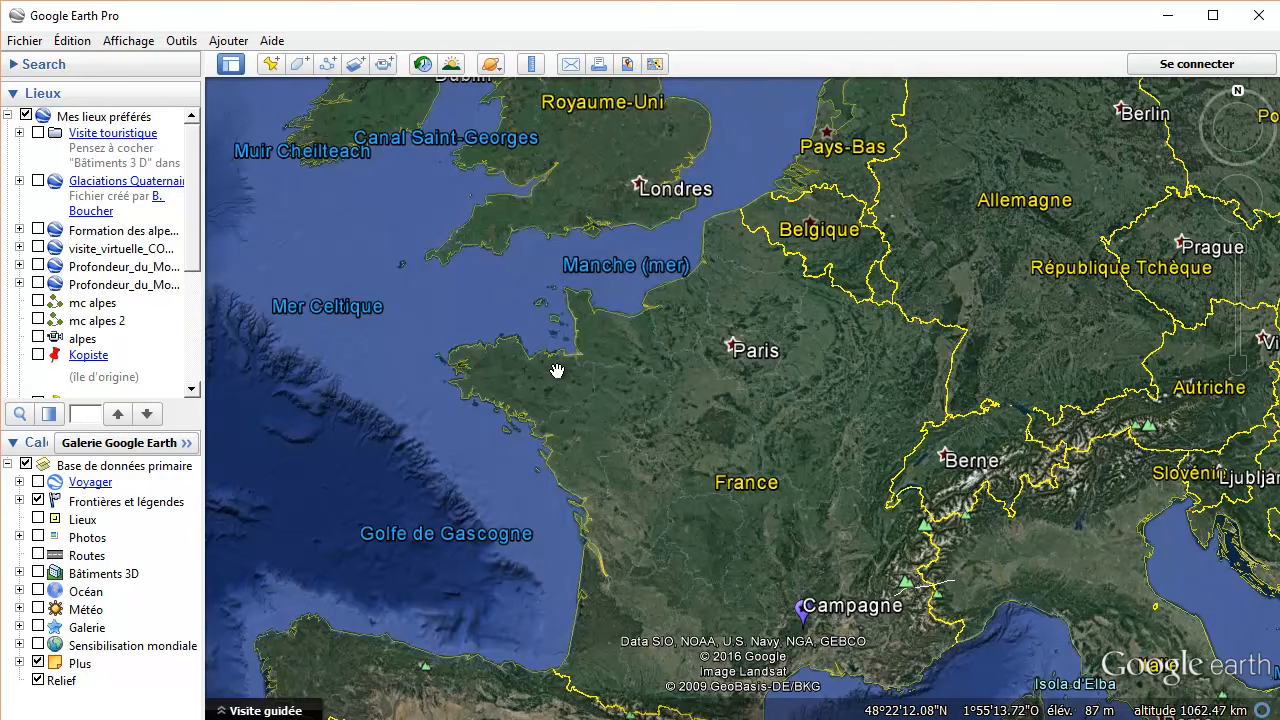